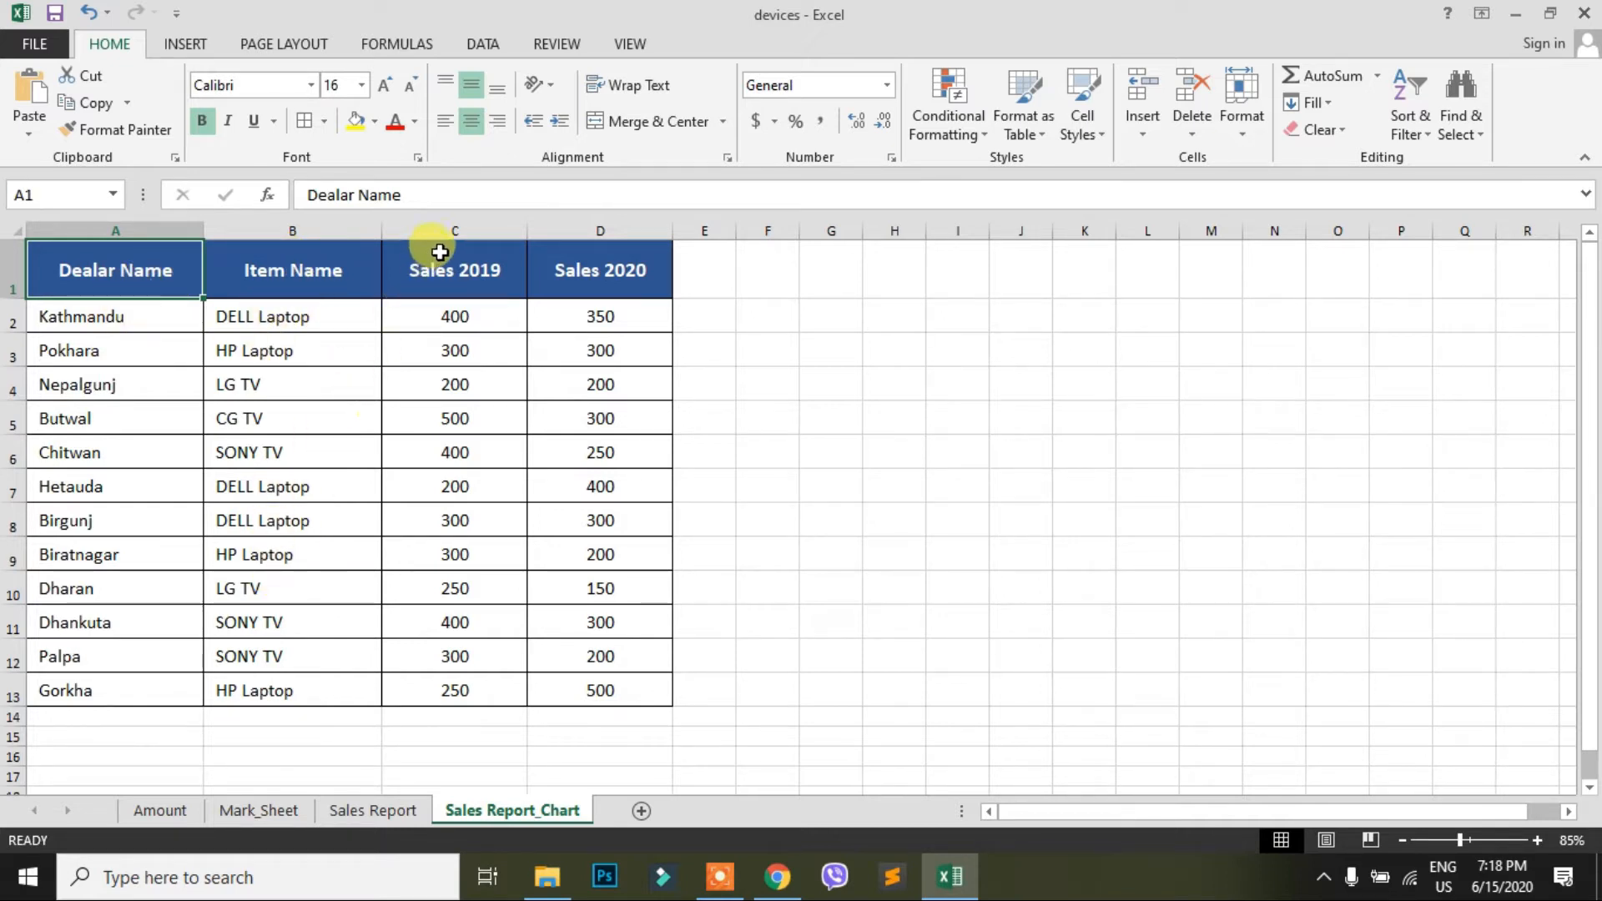
Step: Review the Sales 2019 and Sales 2020 figures of the Kathmandu, Pokhara and Nepalgunj dealers in the sales table
click(436, 278)
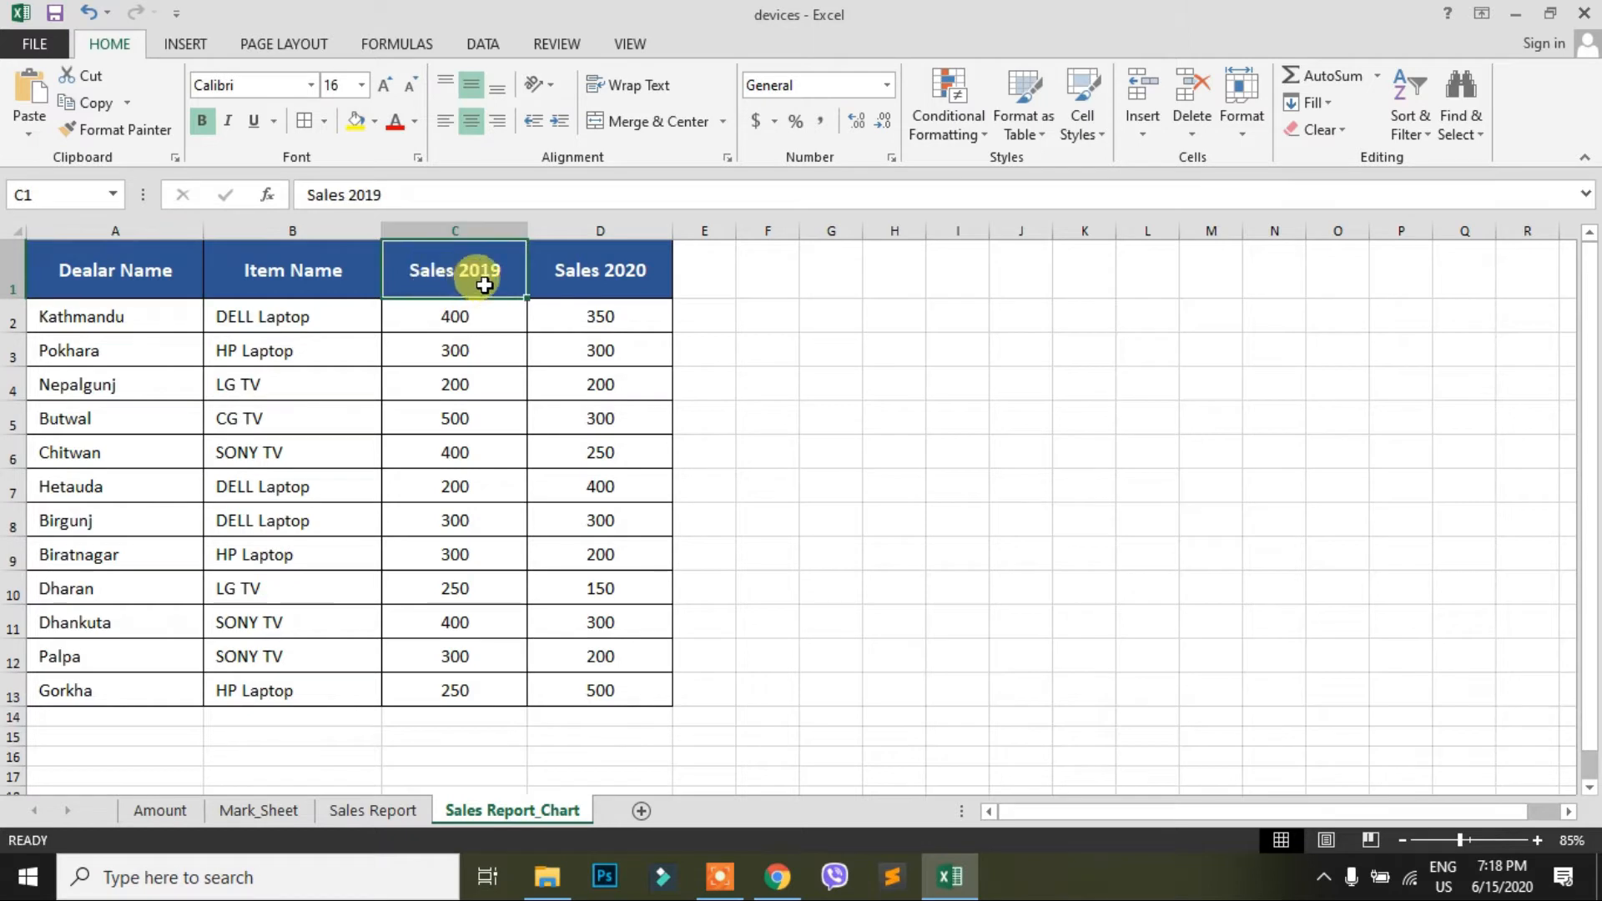
drag(478, 281, 598, 278)
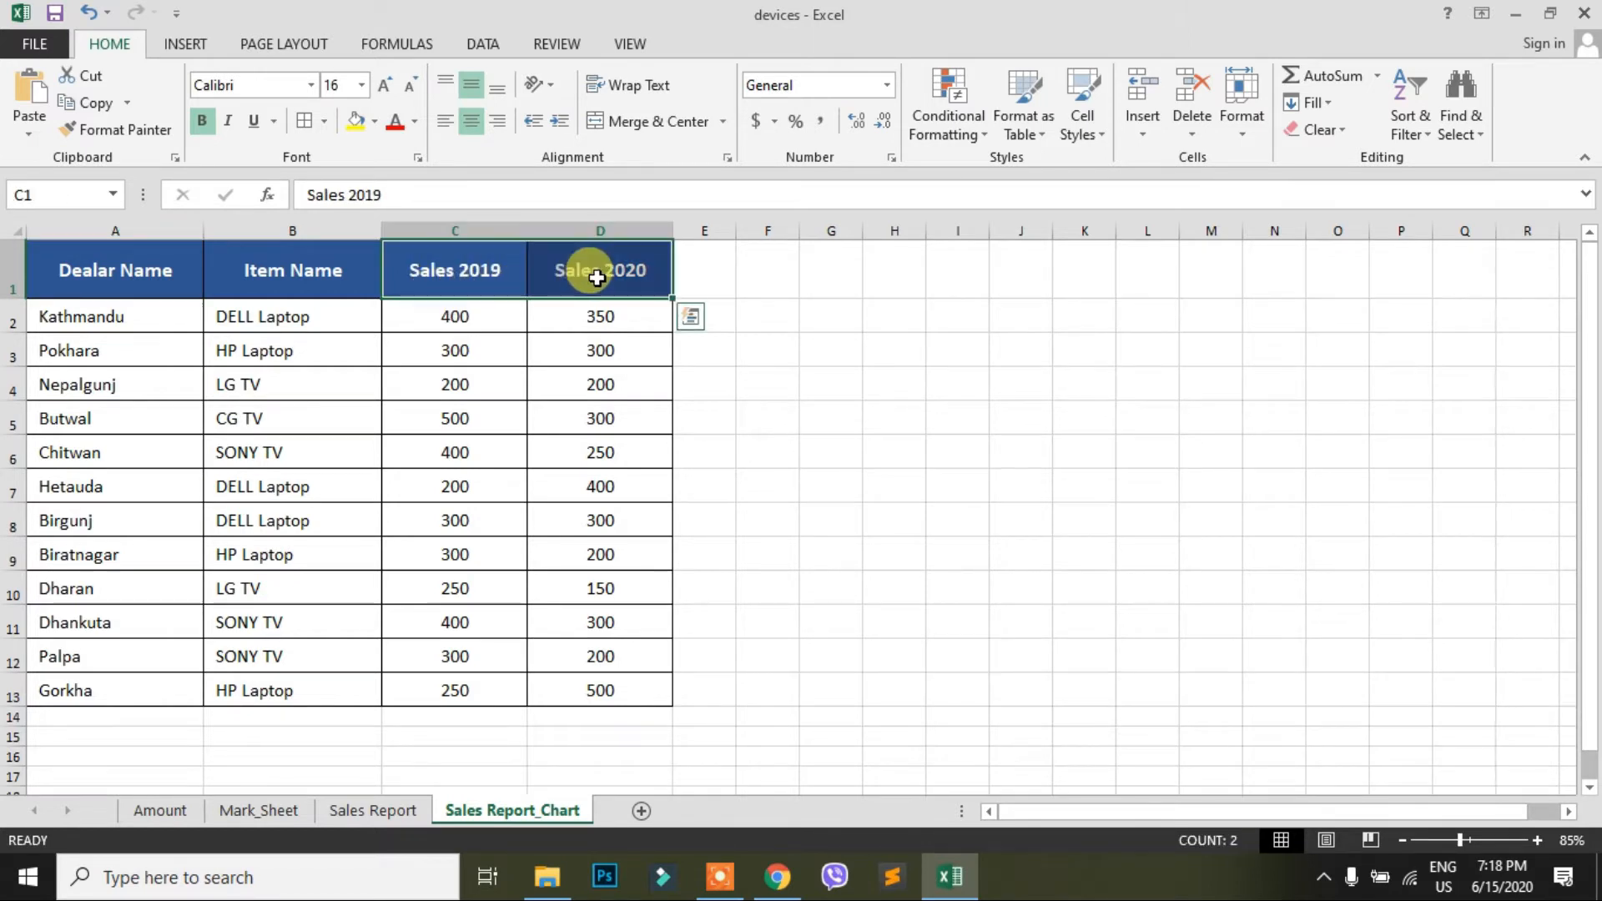
click(471, 325)
click(461, 354)
click(568, 327)
click(584, 342)
click(482, 347)
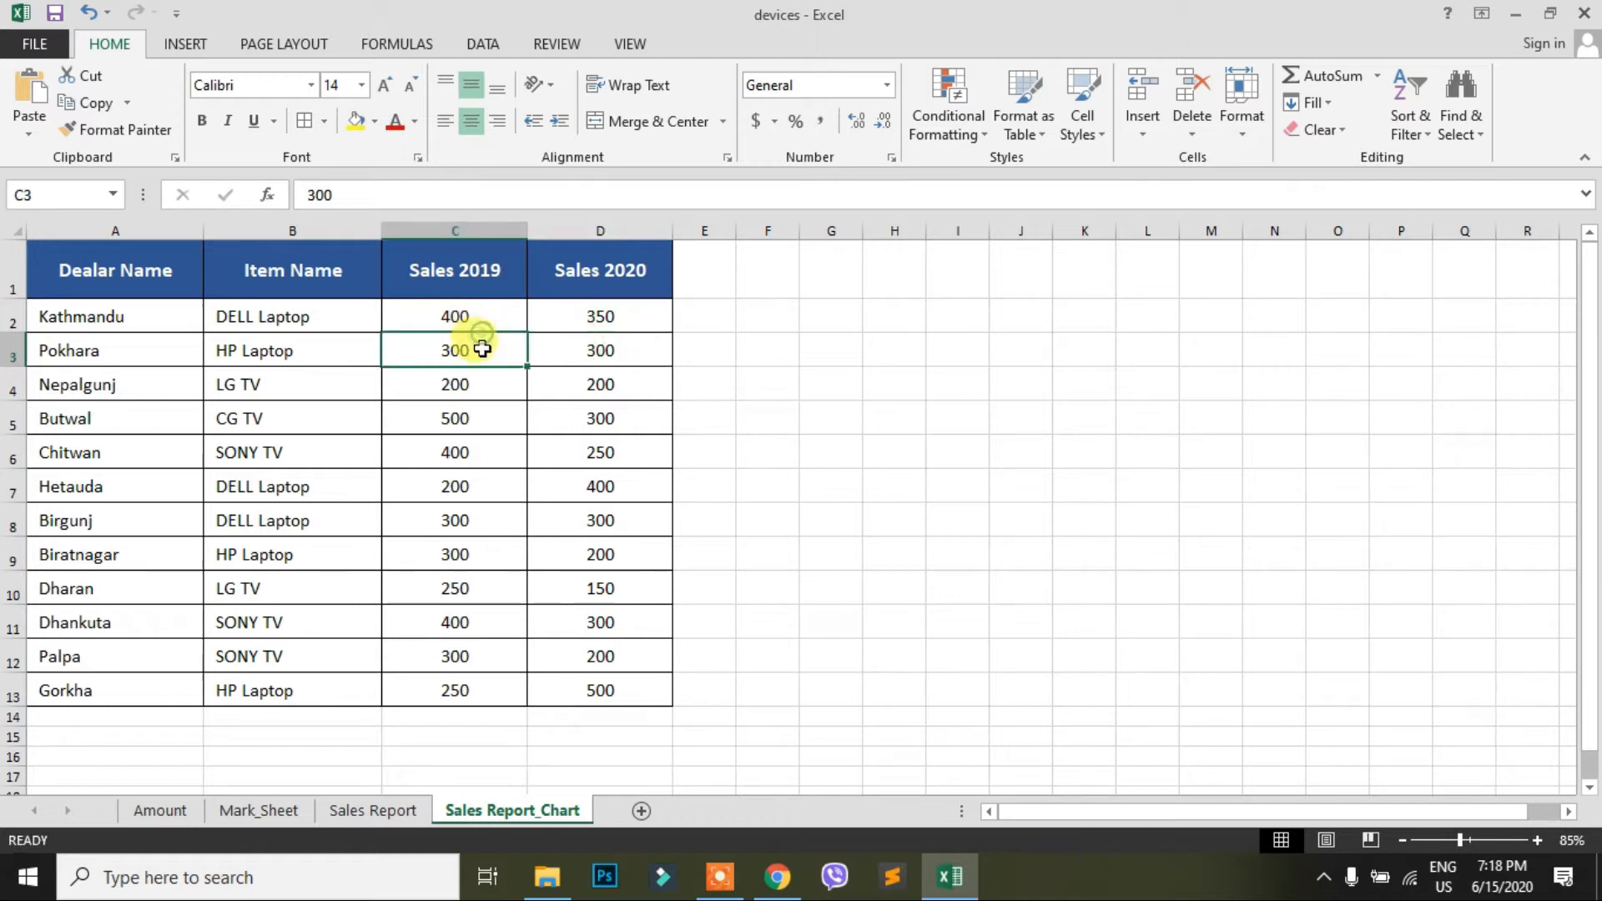
click(492, 384)
click(565, 386)
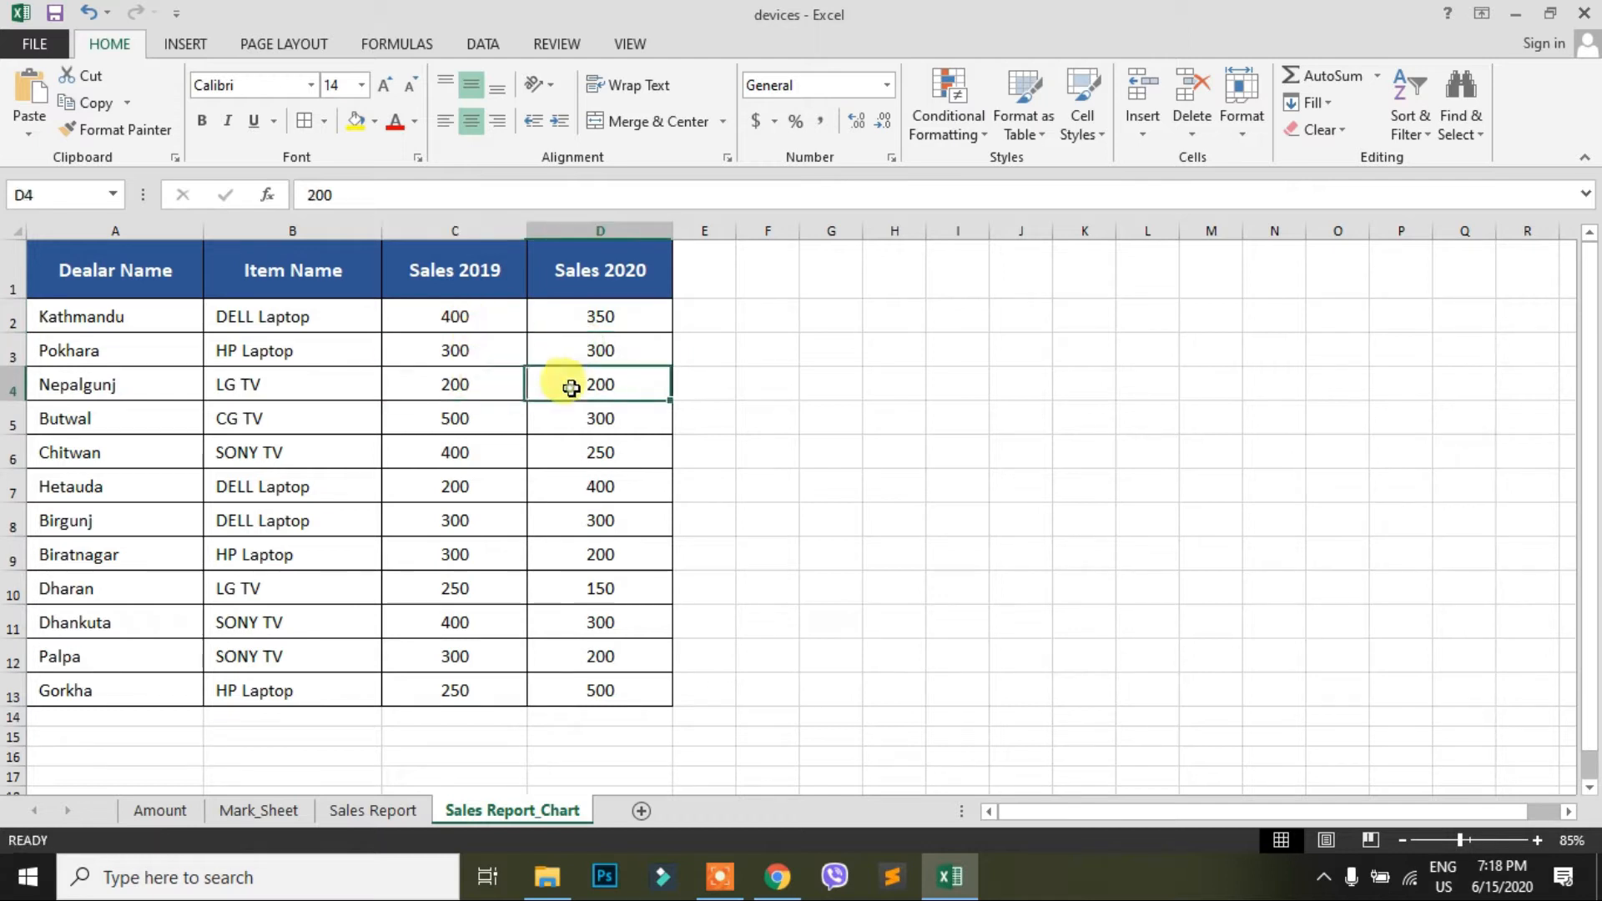
click(594, 321)
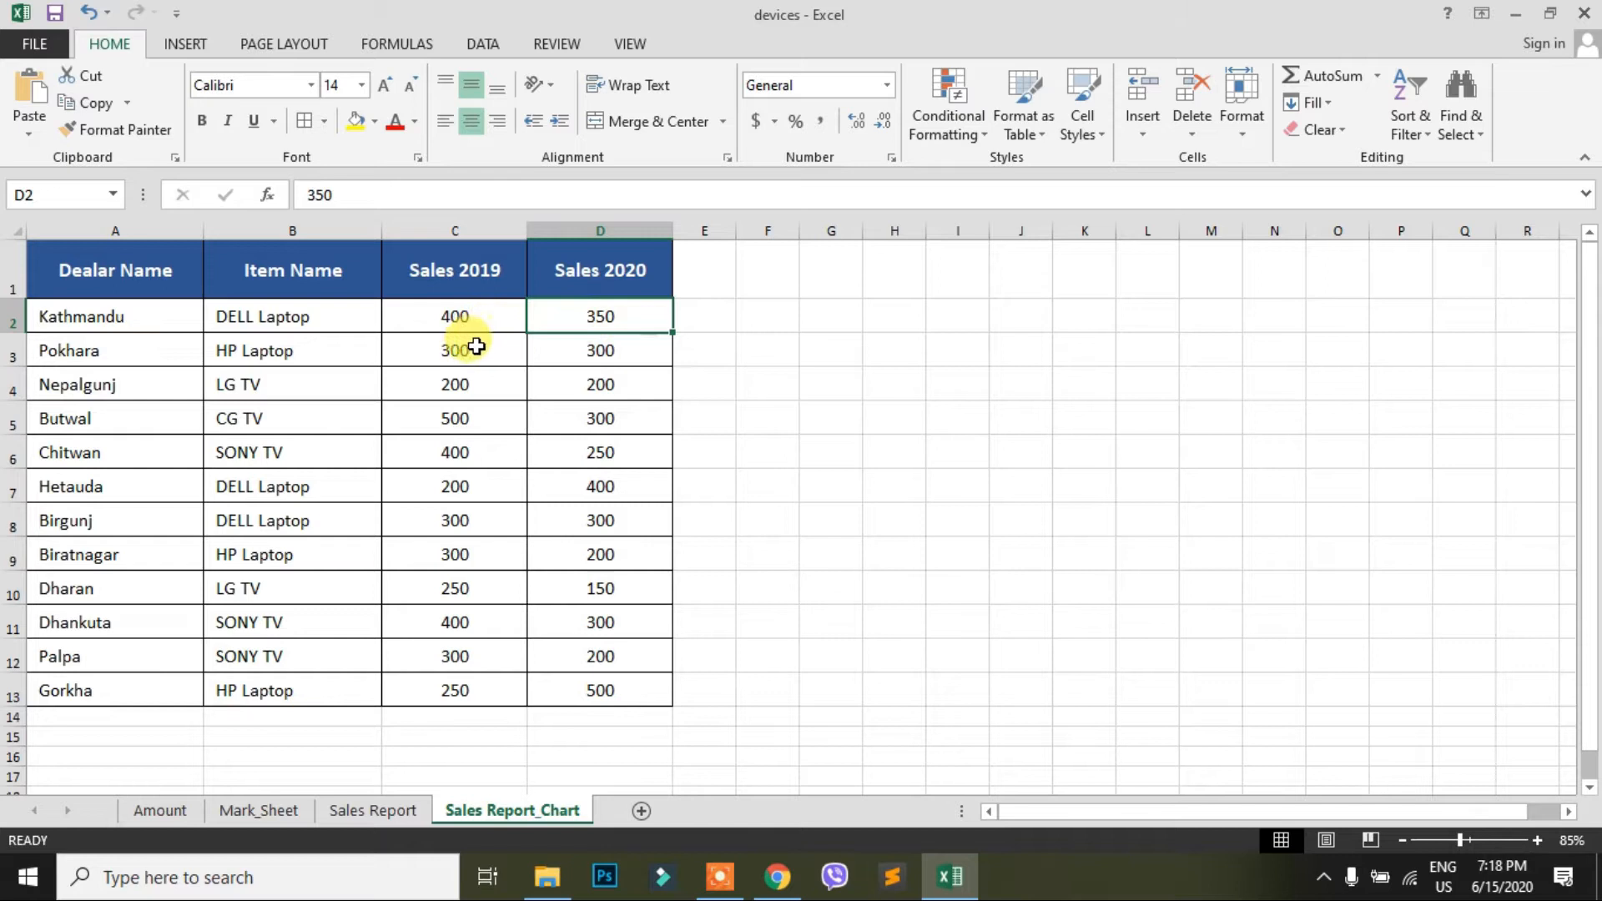
Step: Insert a 2-D clustered column chart based on the whole dealer sales table
click(111, 269)
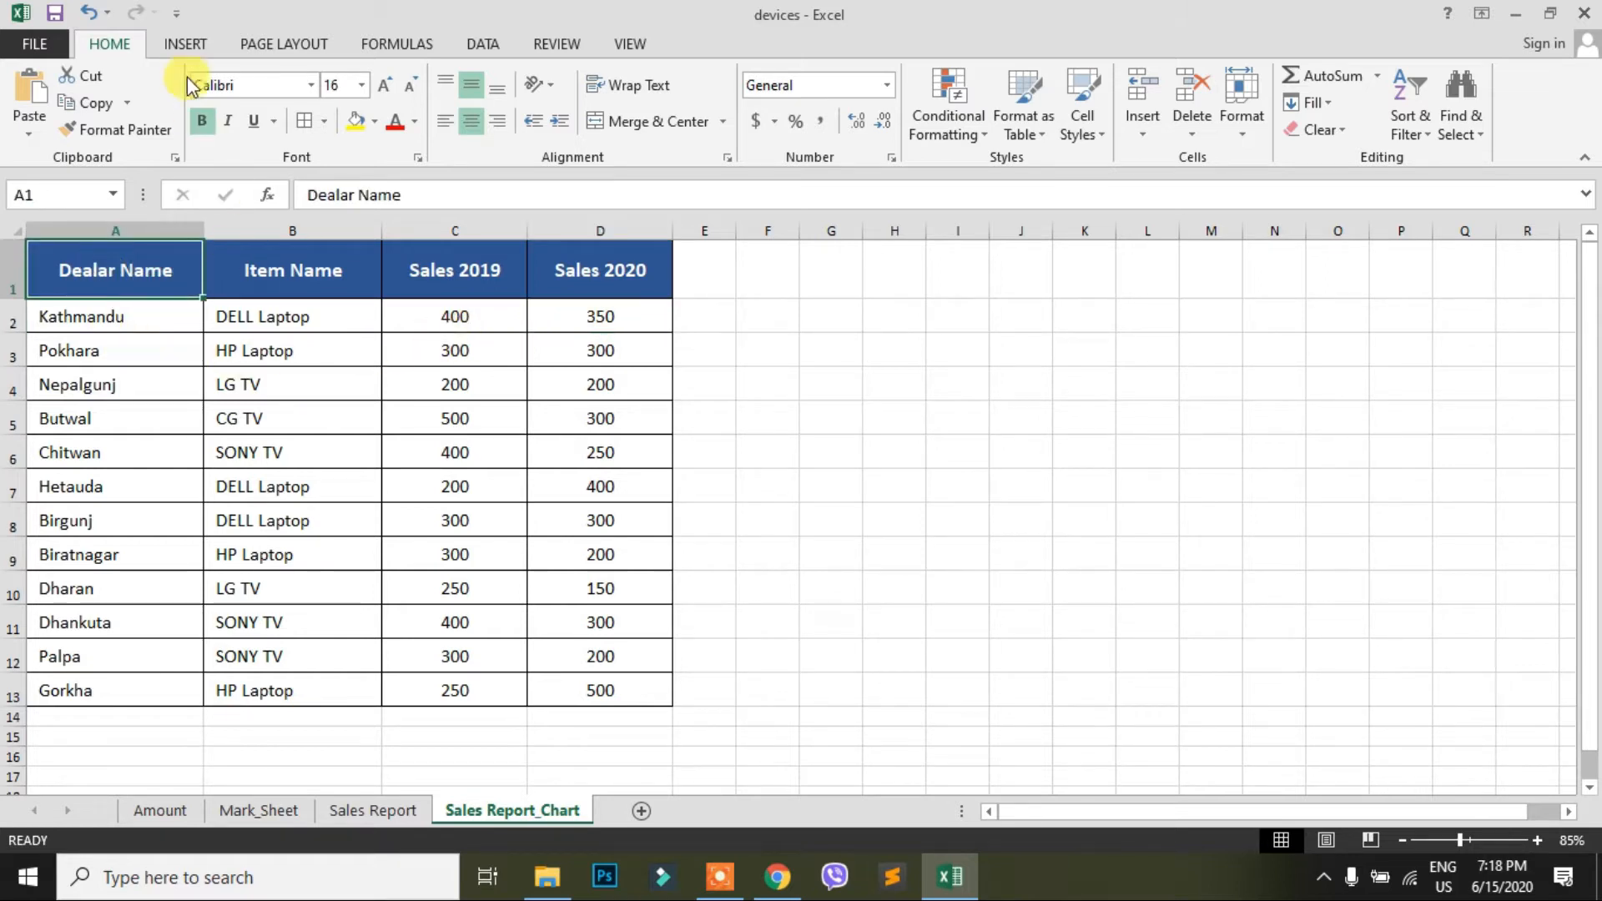
click(182, 43)
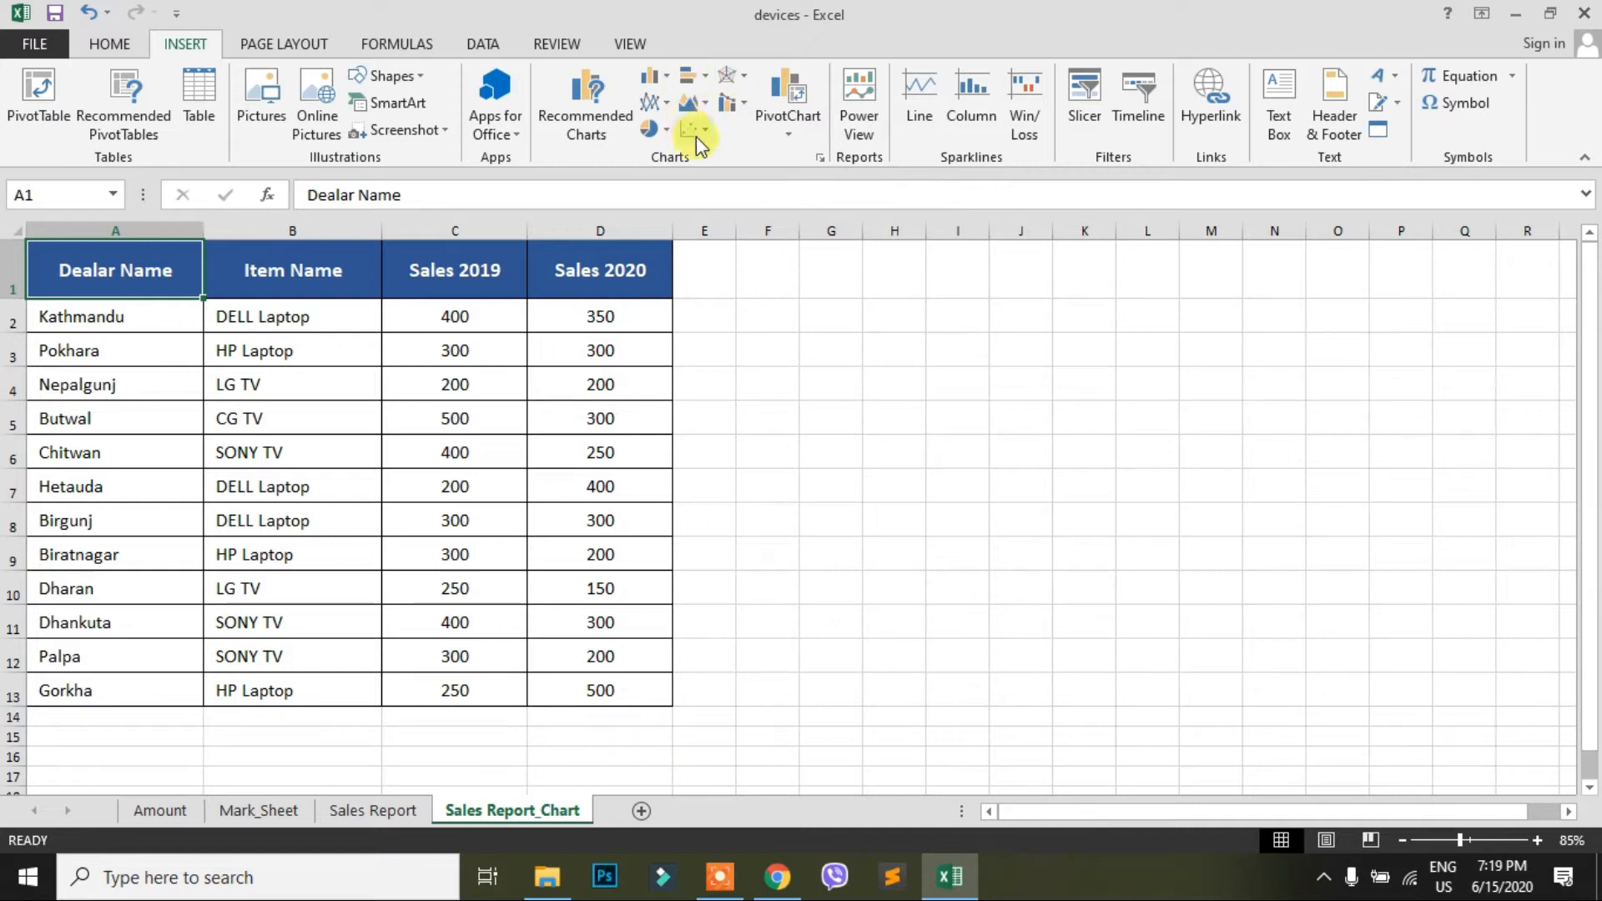
click(667, 79)
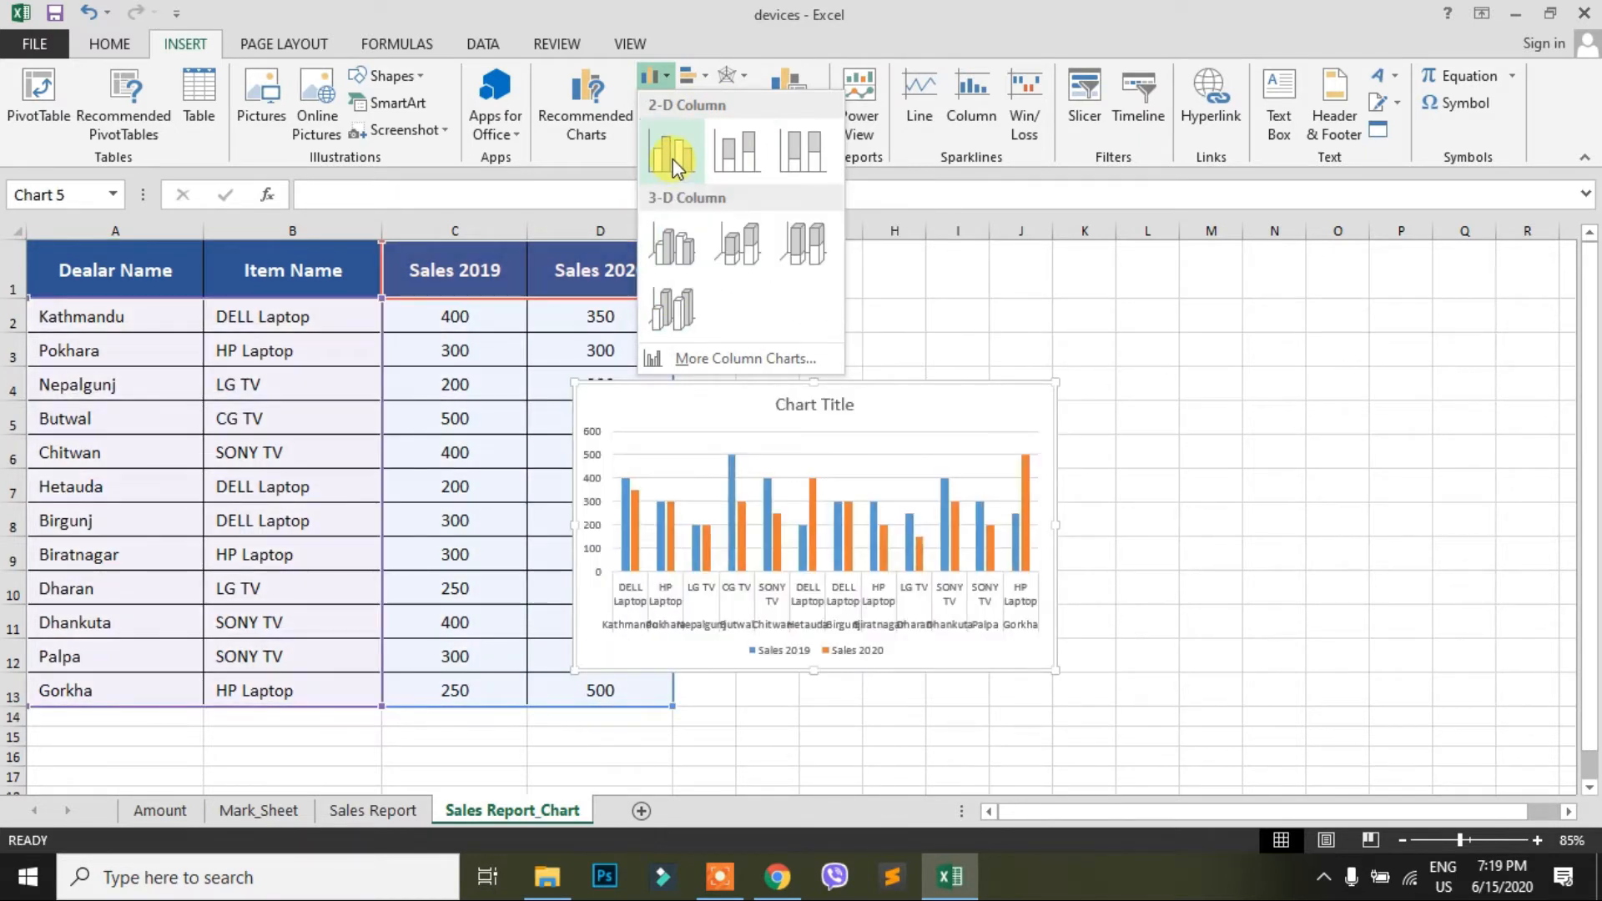
click(673, 162)
Step: Move the chart beside the sales table and enlarge it to span about columns E to R, down to row 13
drag(651, 393, 772, 265)
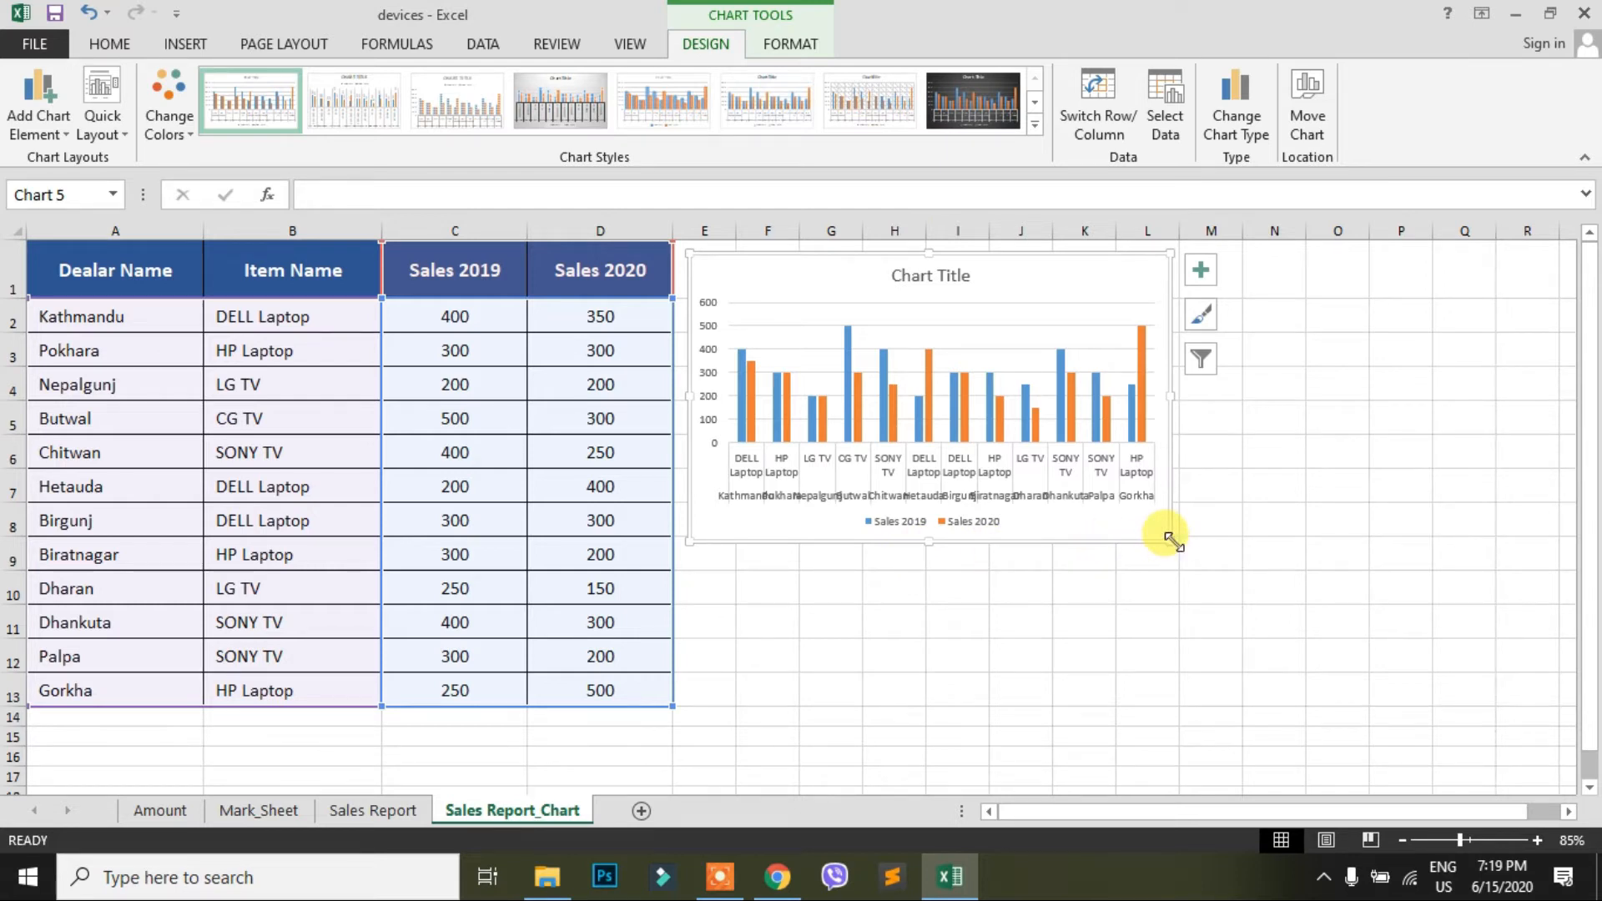
drag(1172, 540, 1557, 710)
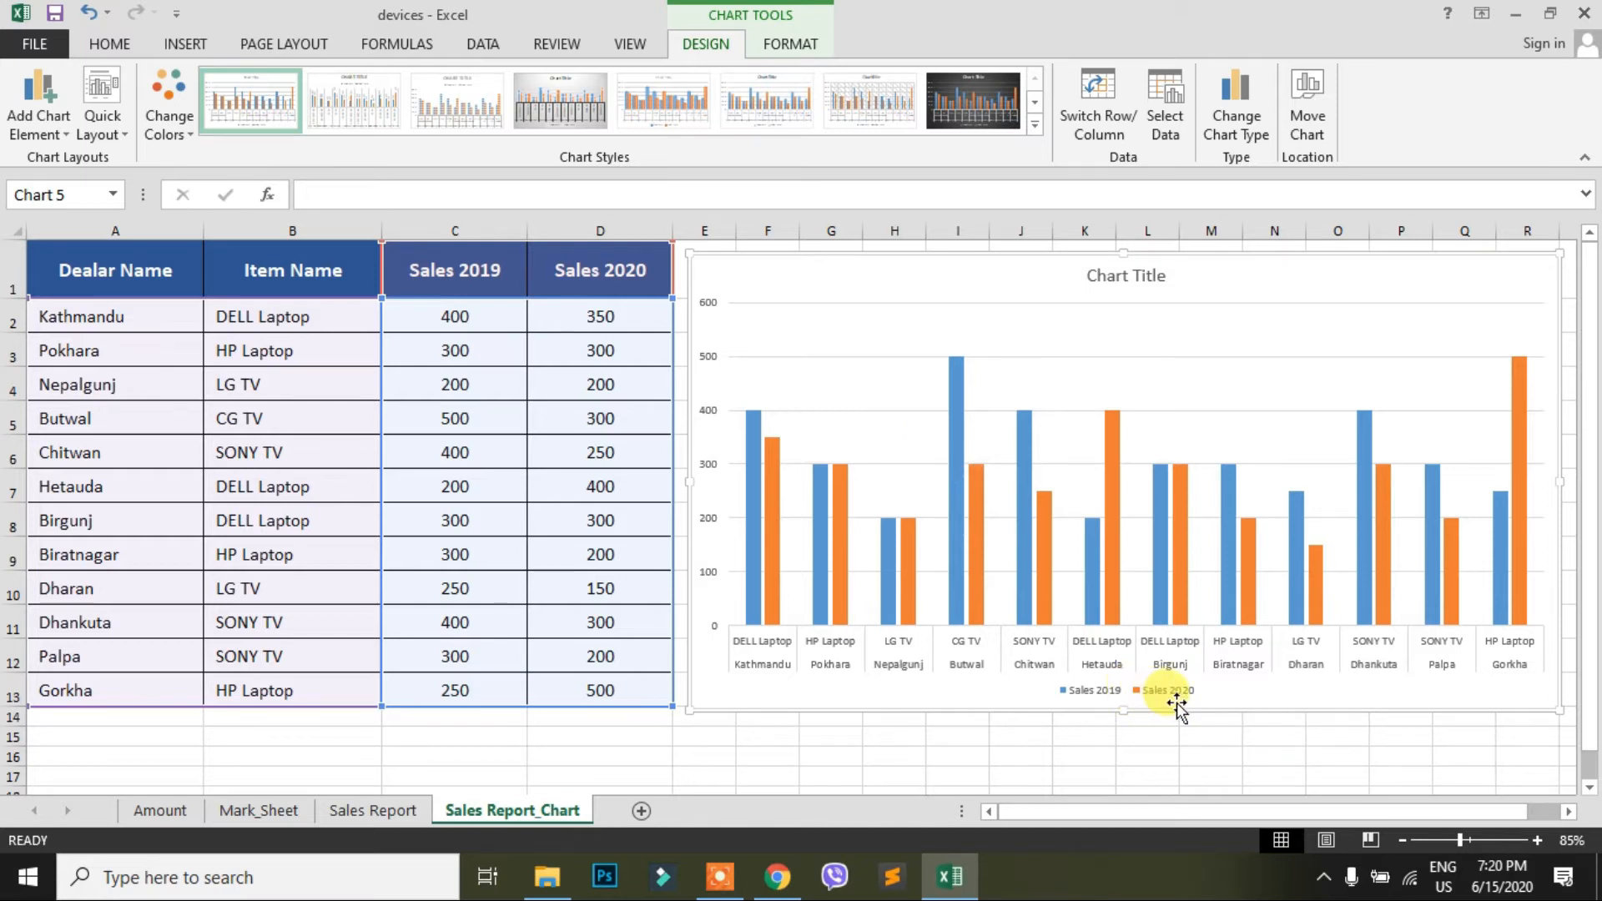
mouse_move(1112, 460)
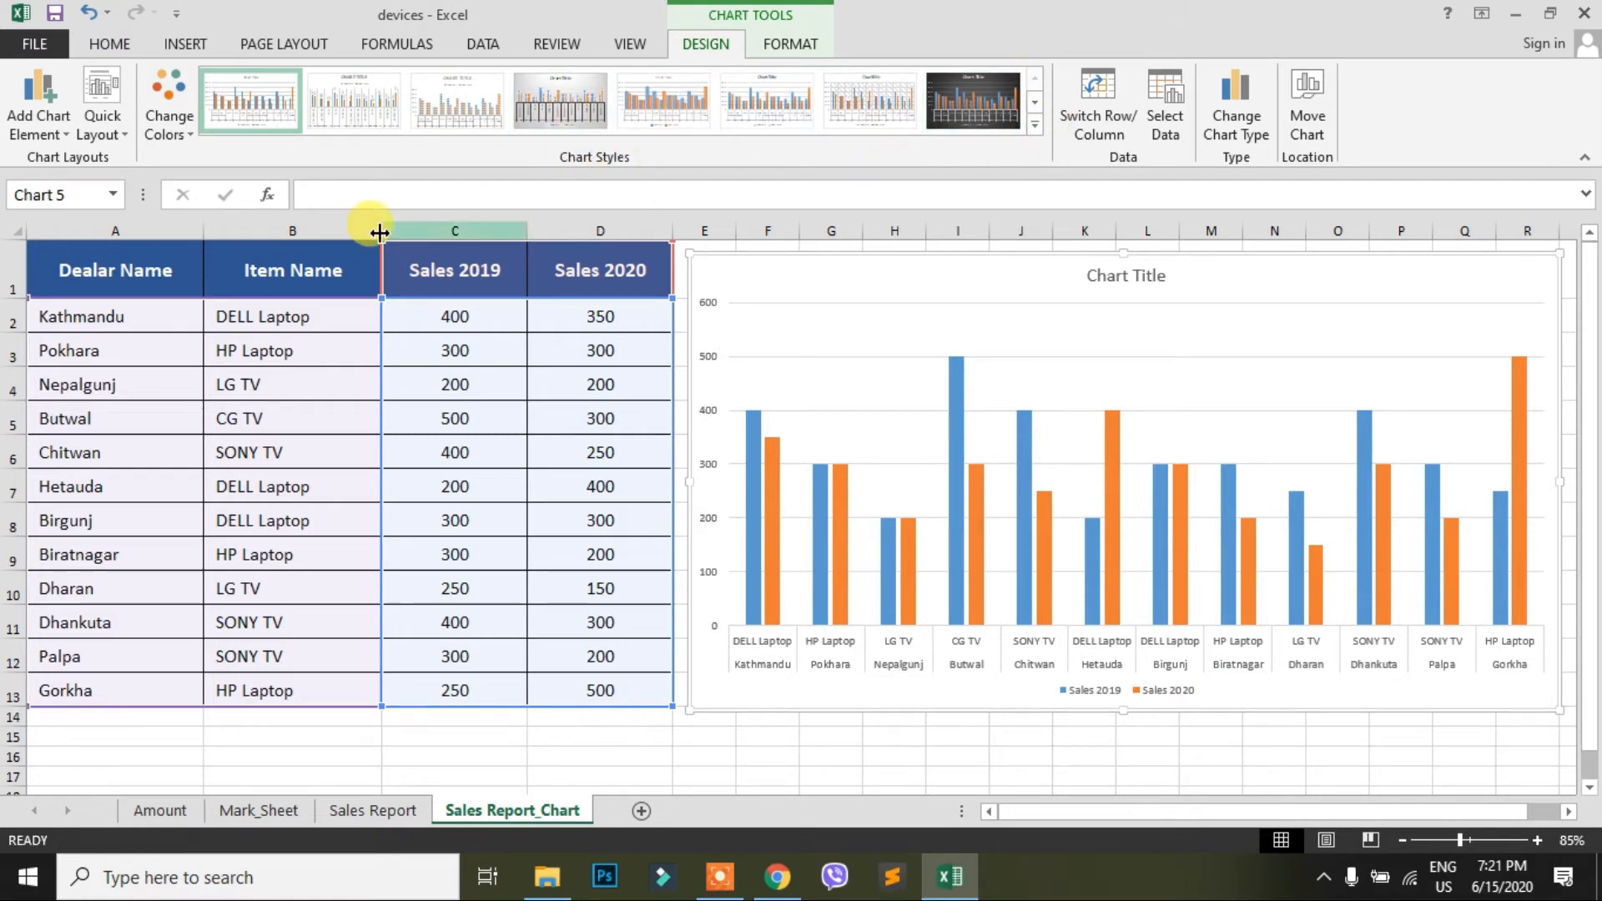
Step: Apply the last chart style in the style collection, with gradient-shaded columns and a bold title
click(1034, 126)
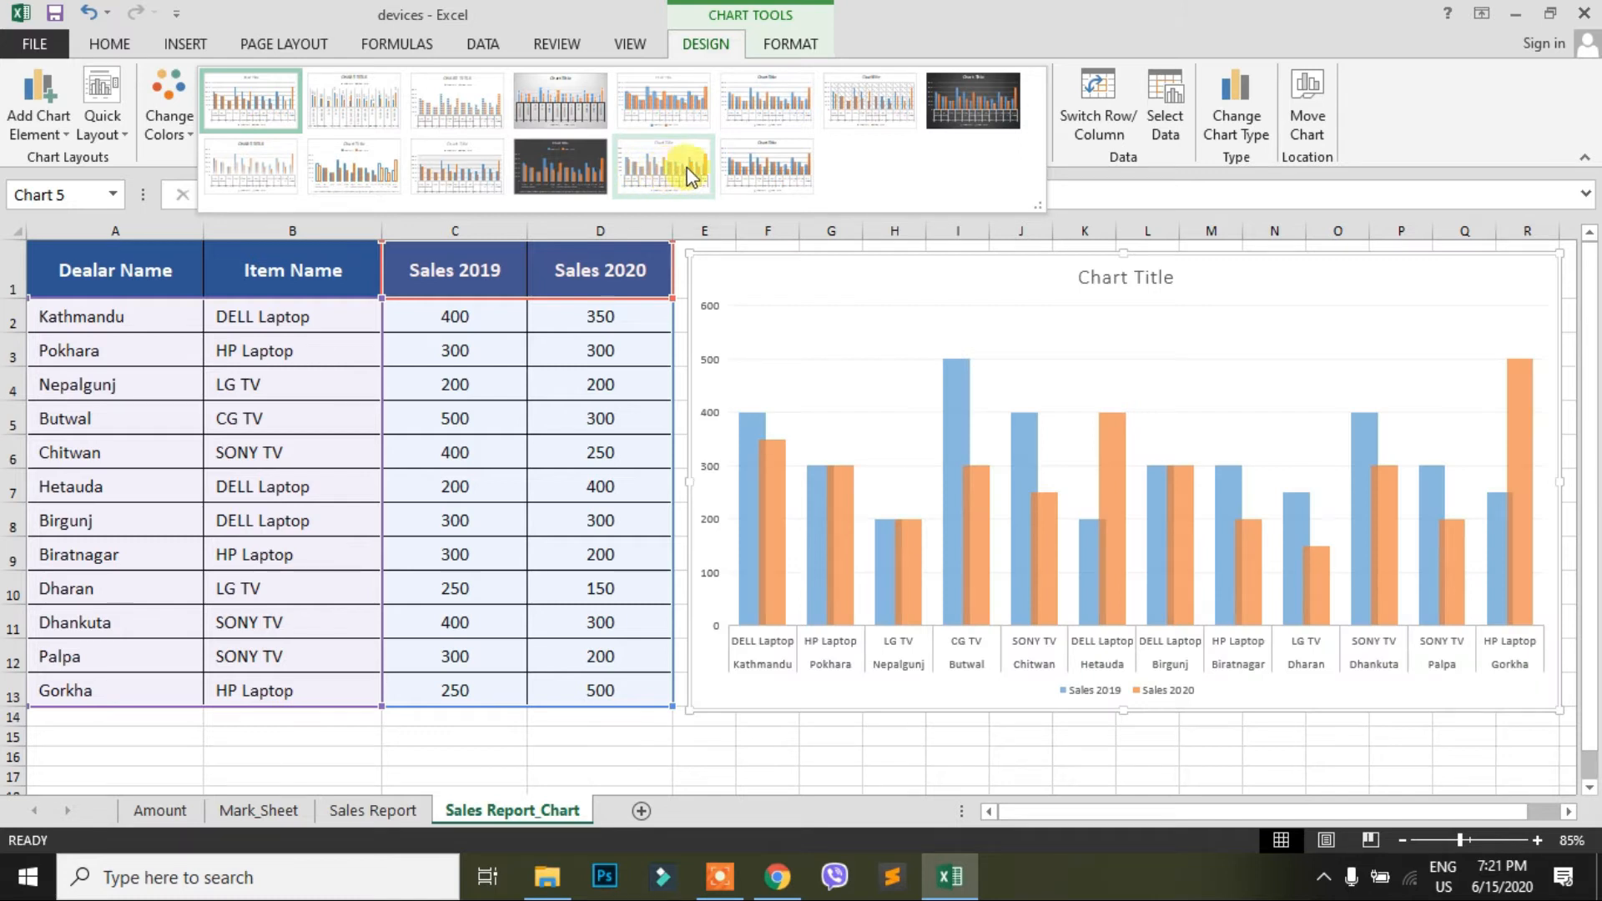
click(766, 167)
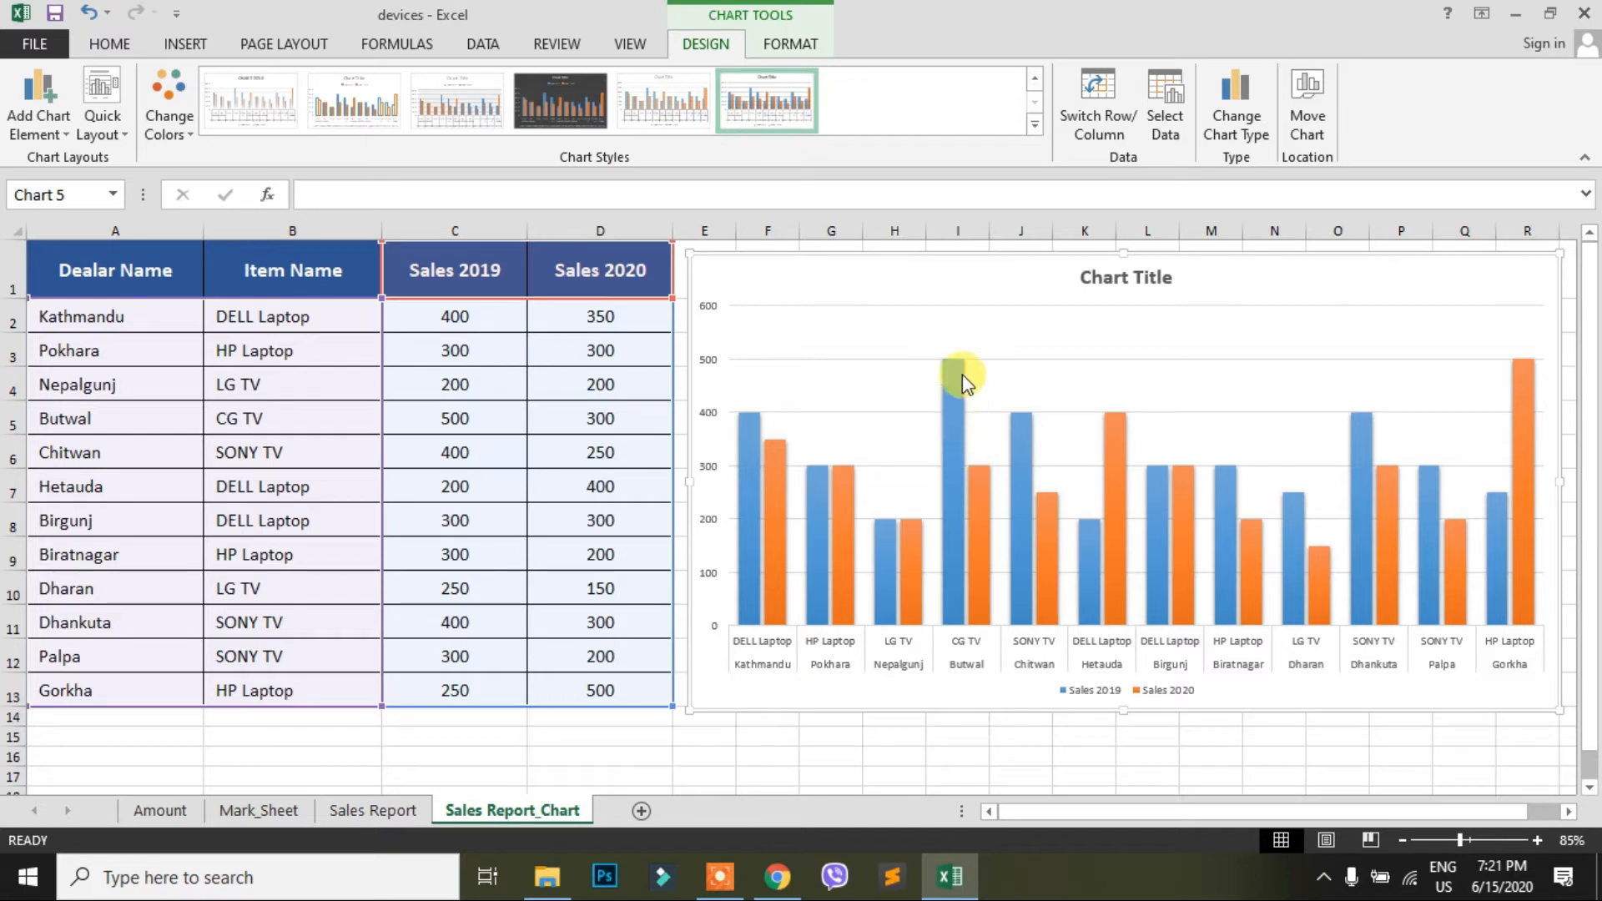
mouse_move(958, 369)
mouse_move(954, 486)
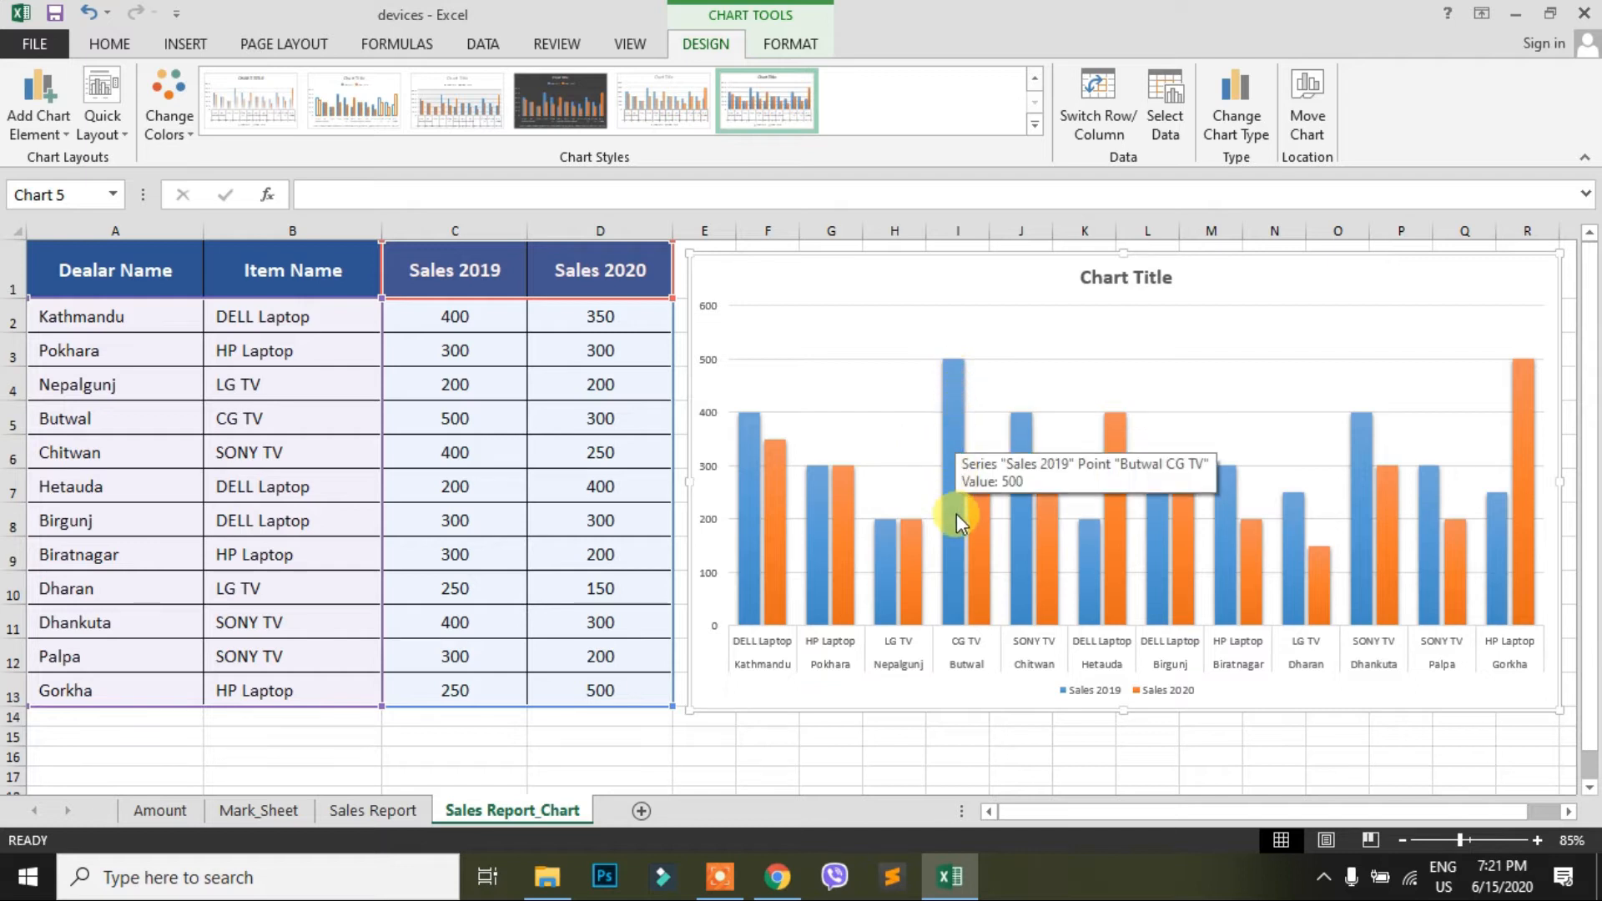
Step: Recolor the chart with the Colorful palette that begins with green and blue
click(178, 136)
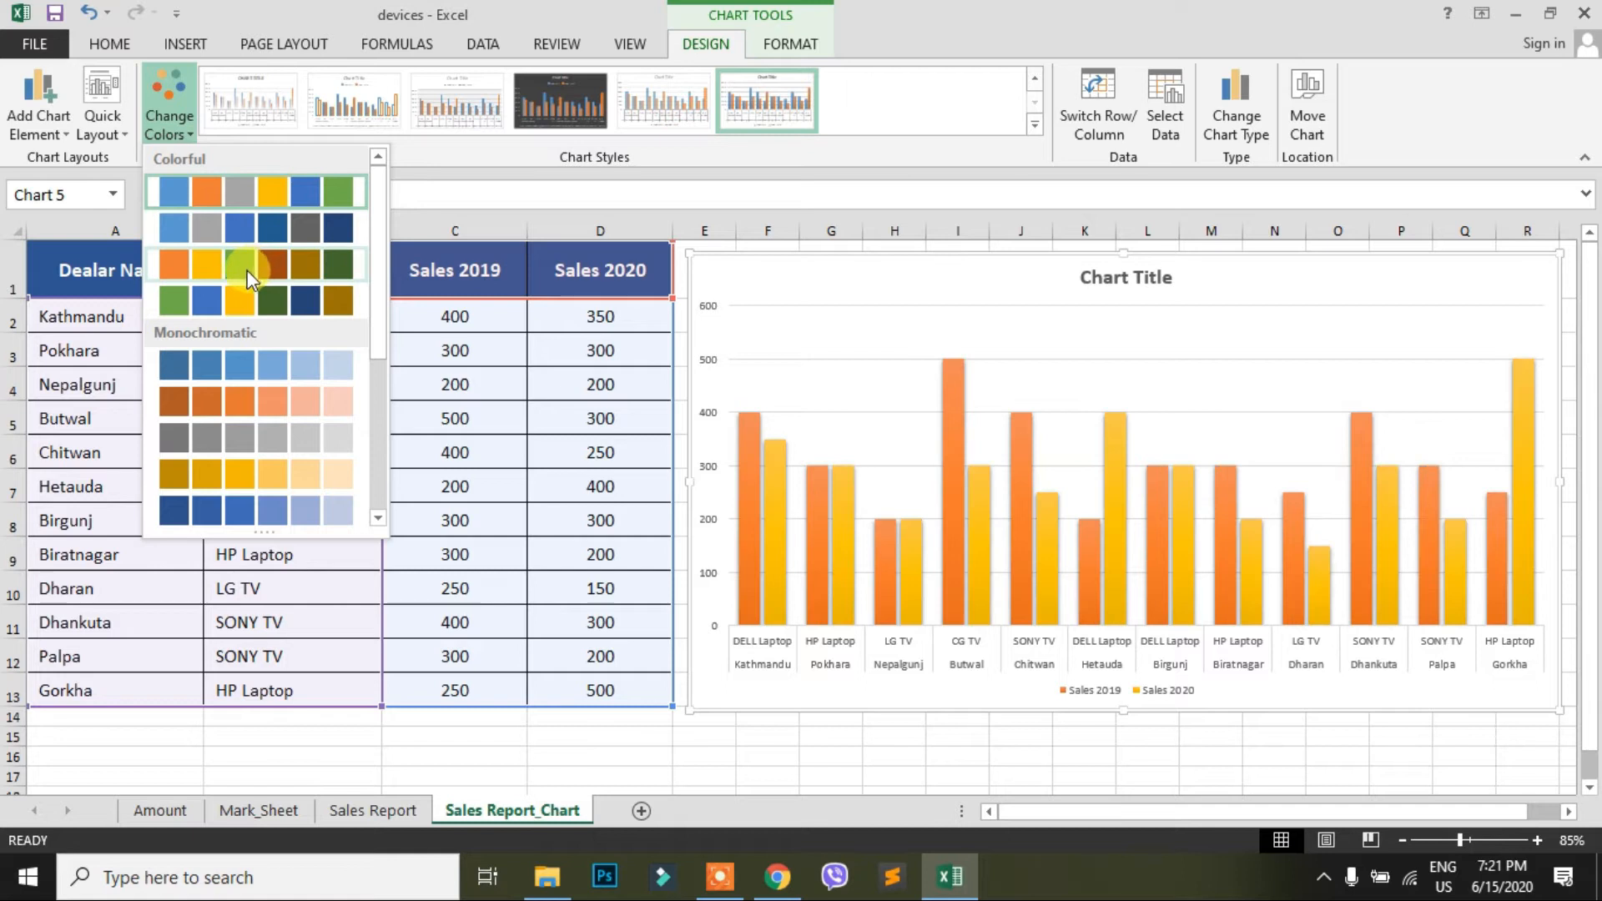
click(210, 308)
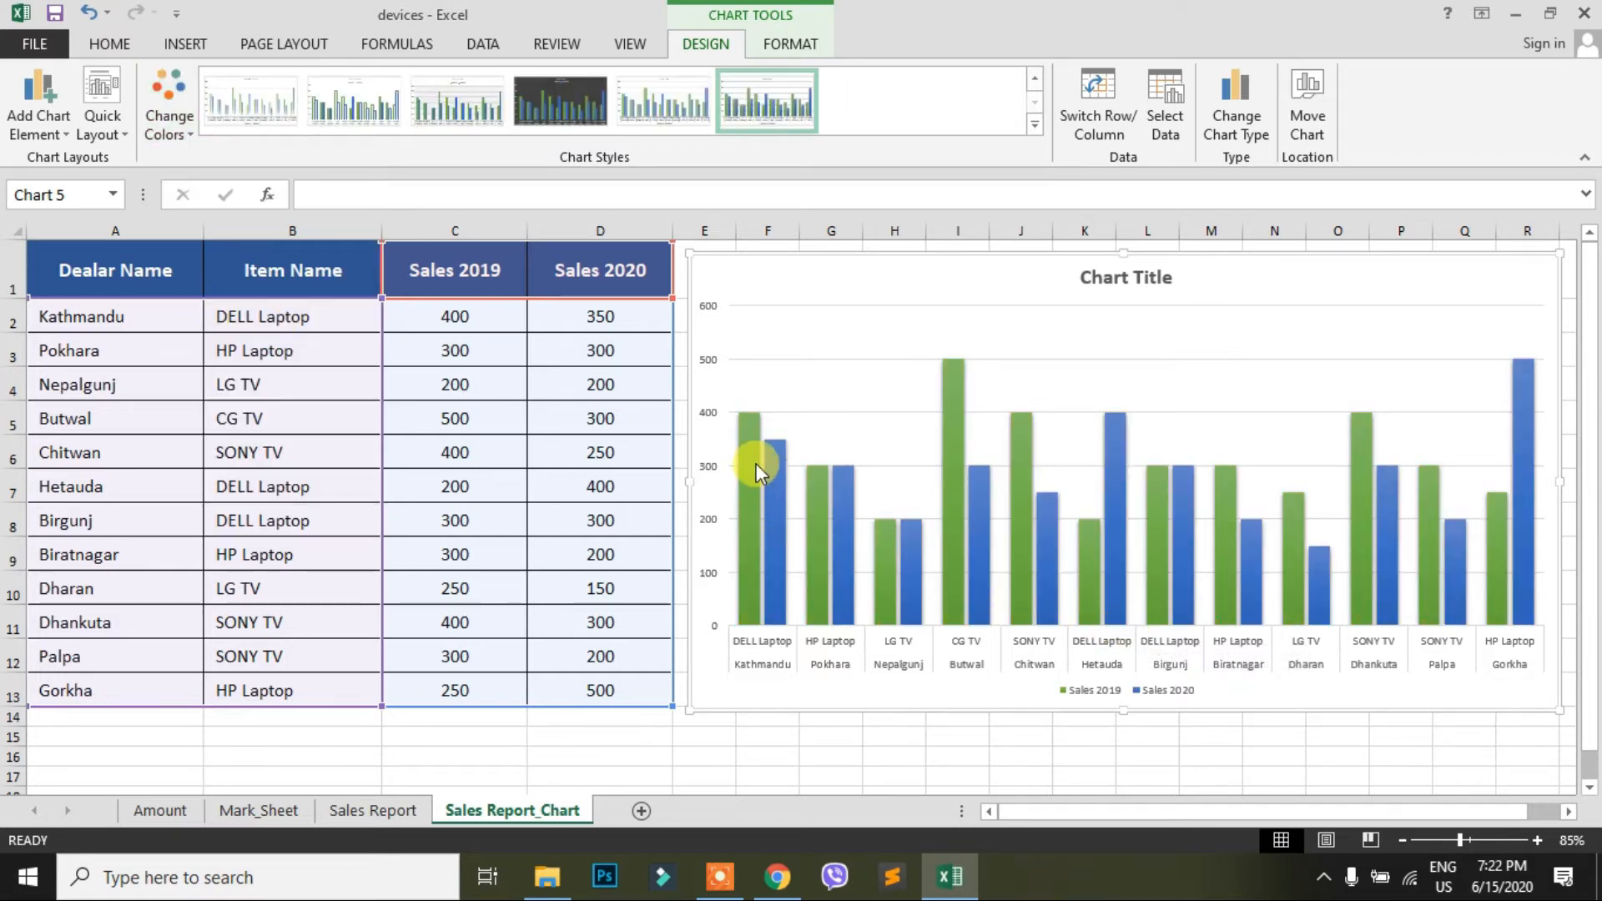
mouse_move(755, 463)
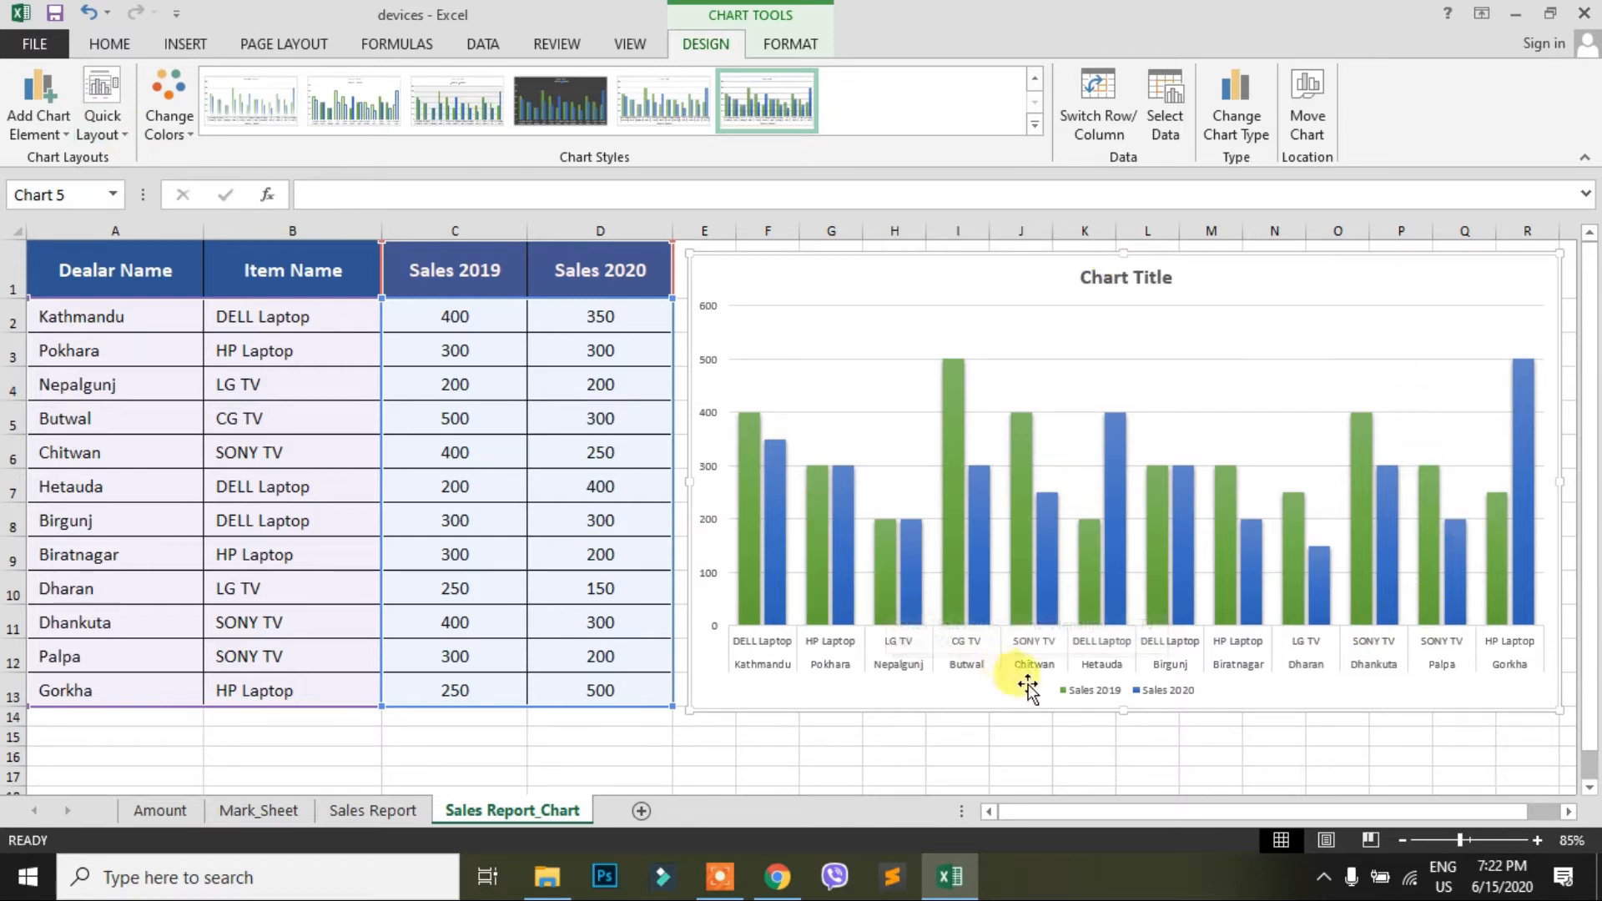
Step: Apply the quick layout that puts the legend under the title and adds value labels above the columns
click(102, 104)
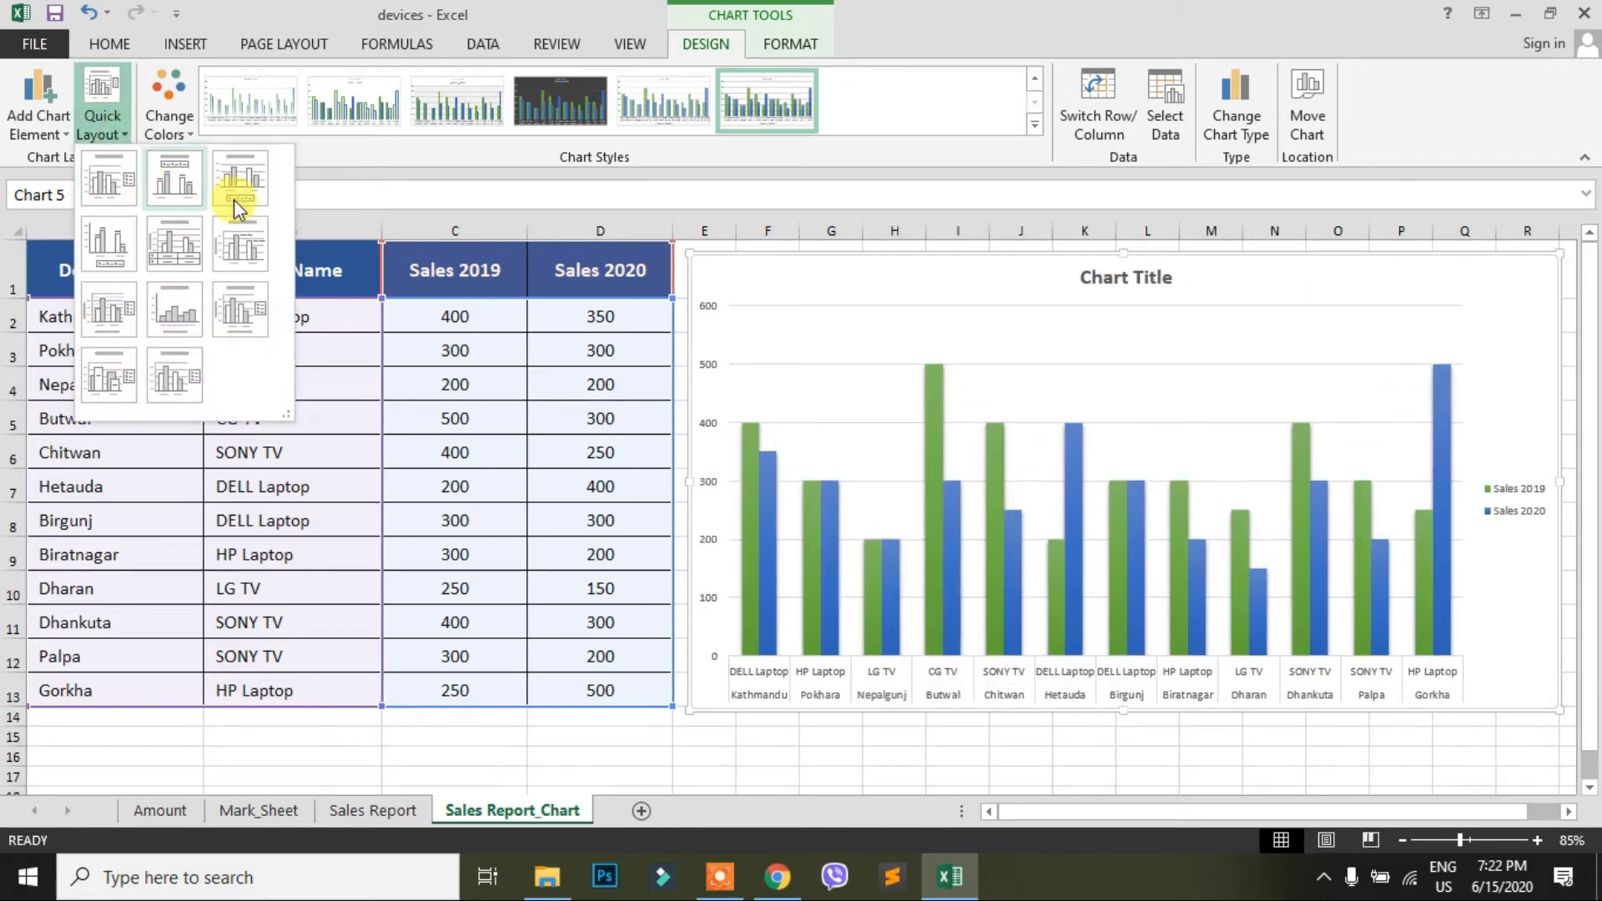
click(740, 288)
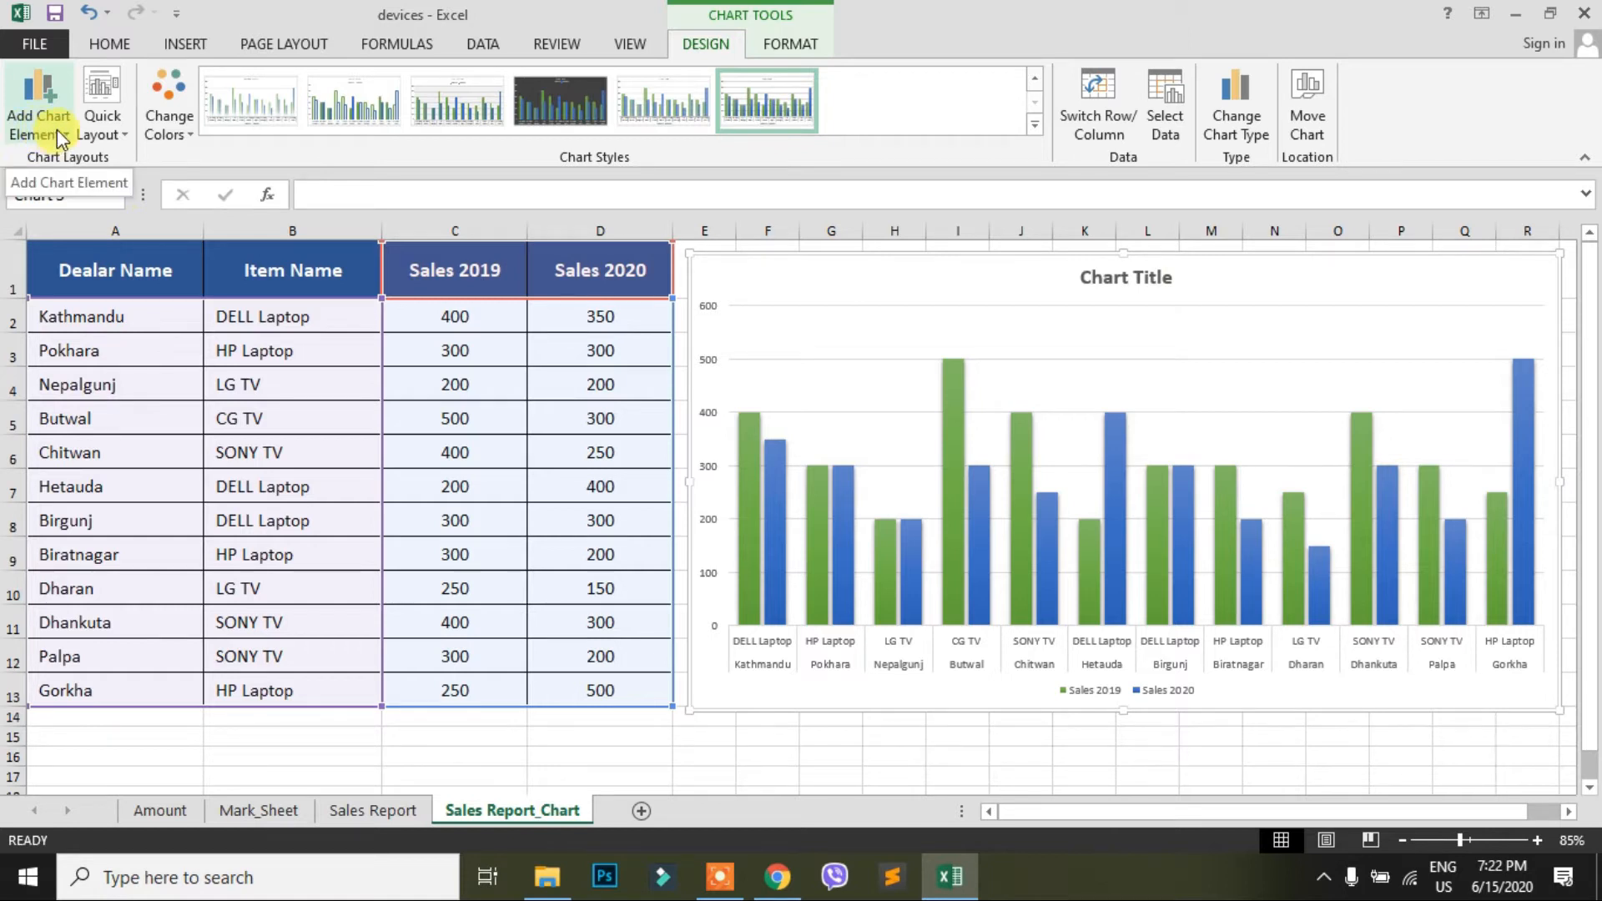
click(119, 134)
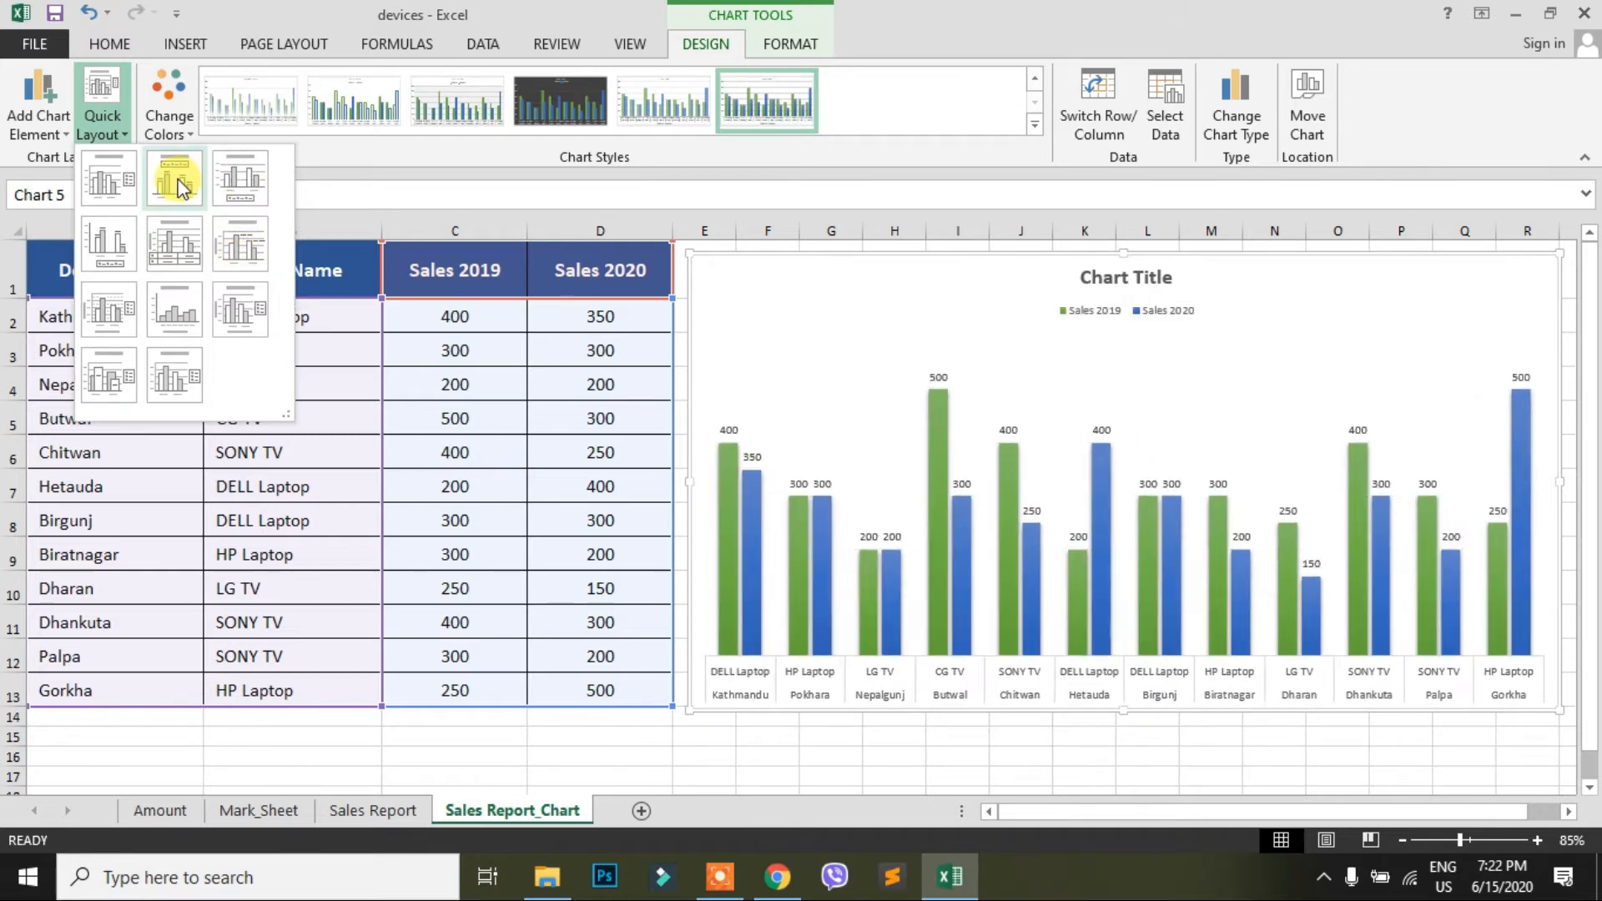
click(182, 185)
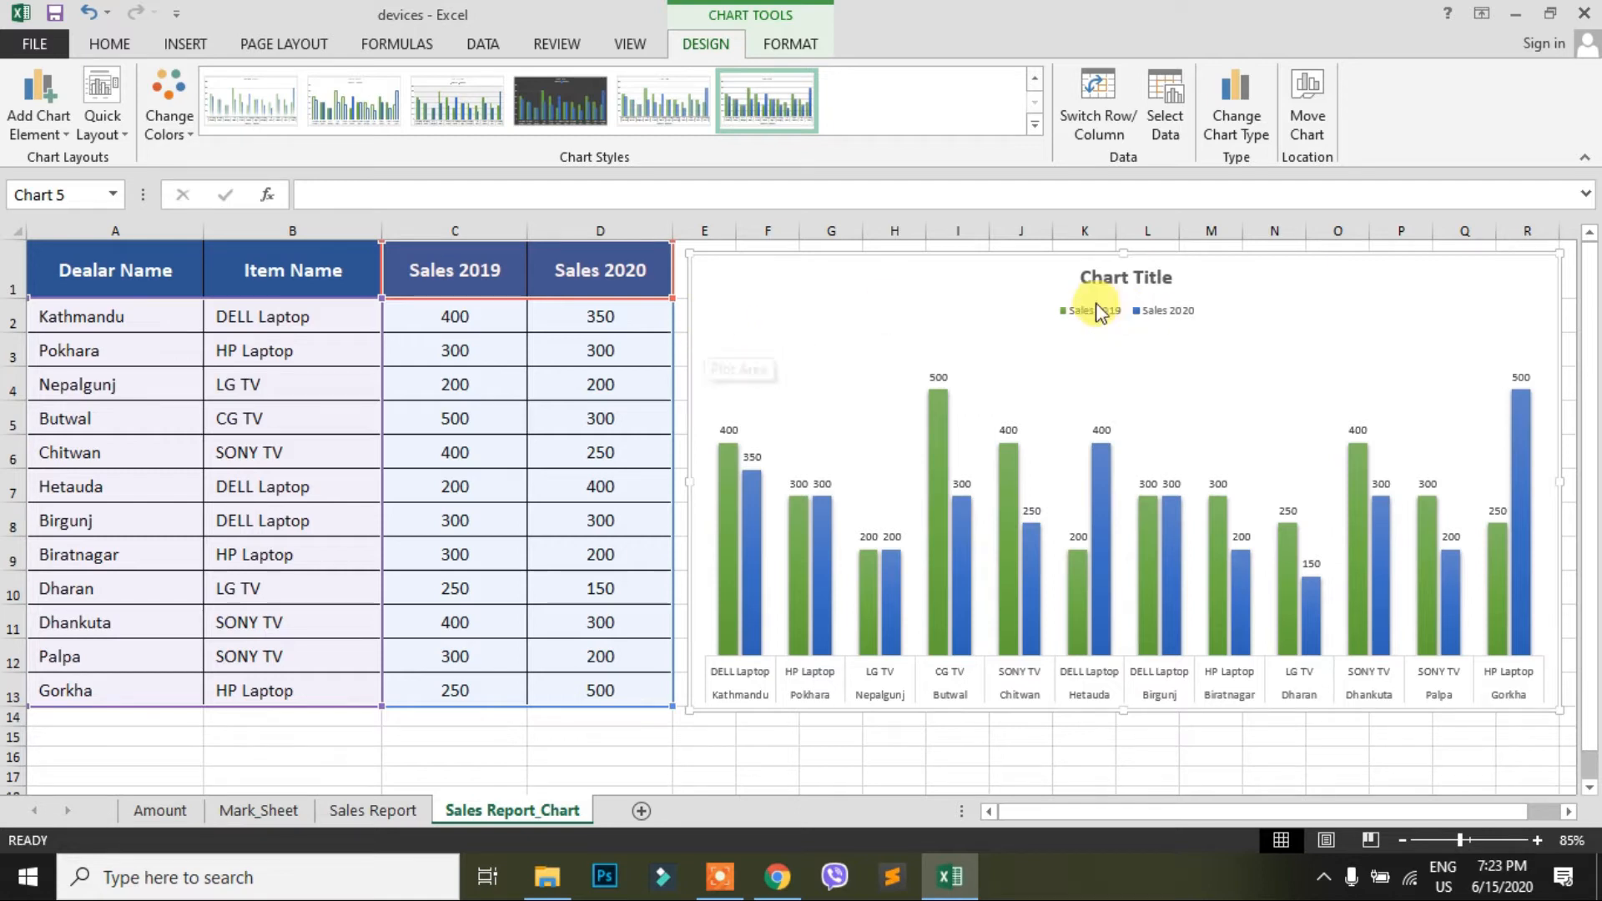
Step: Apply the first quick layout, with a chart title, value axis and legend to the right of the columns
click(124, 135)
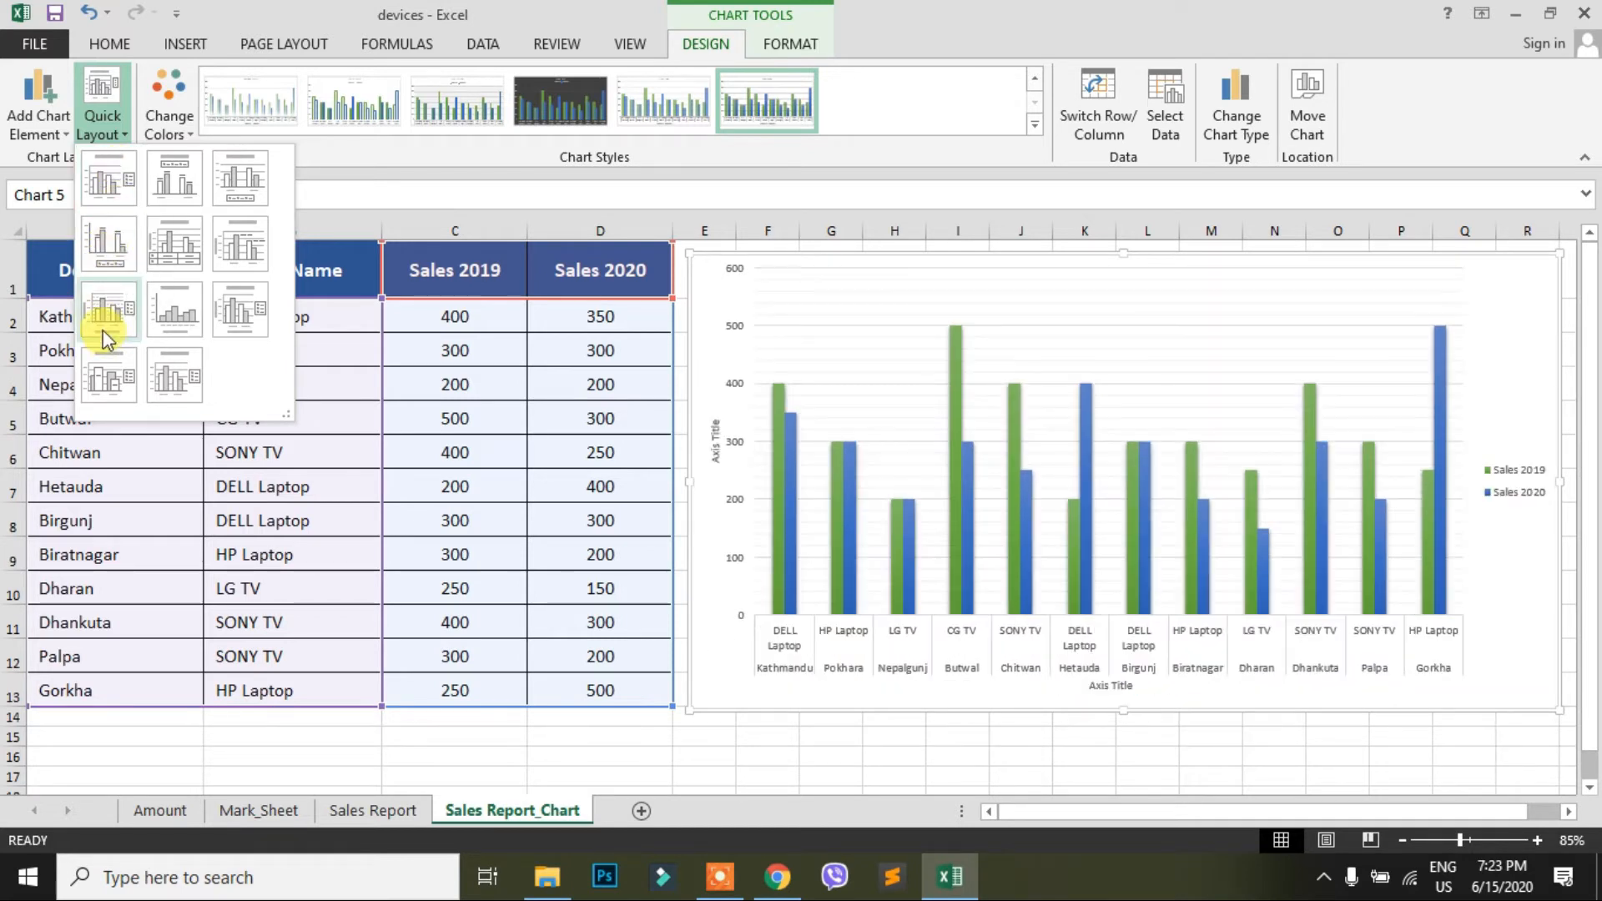
click(115, 195)
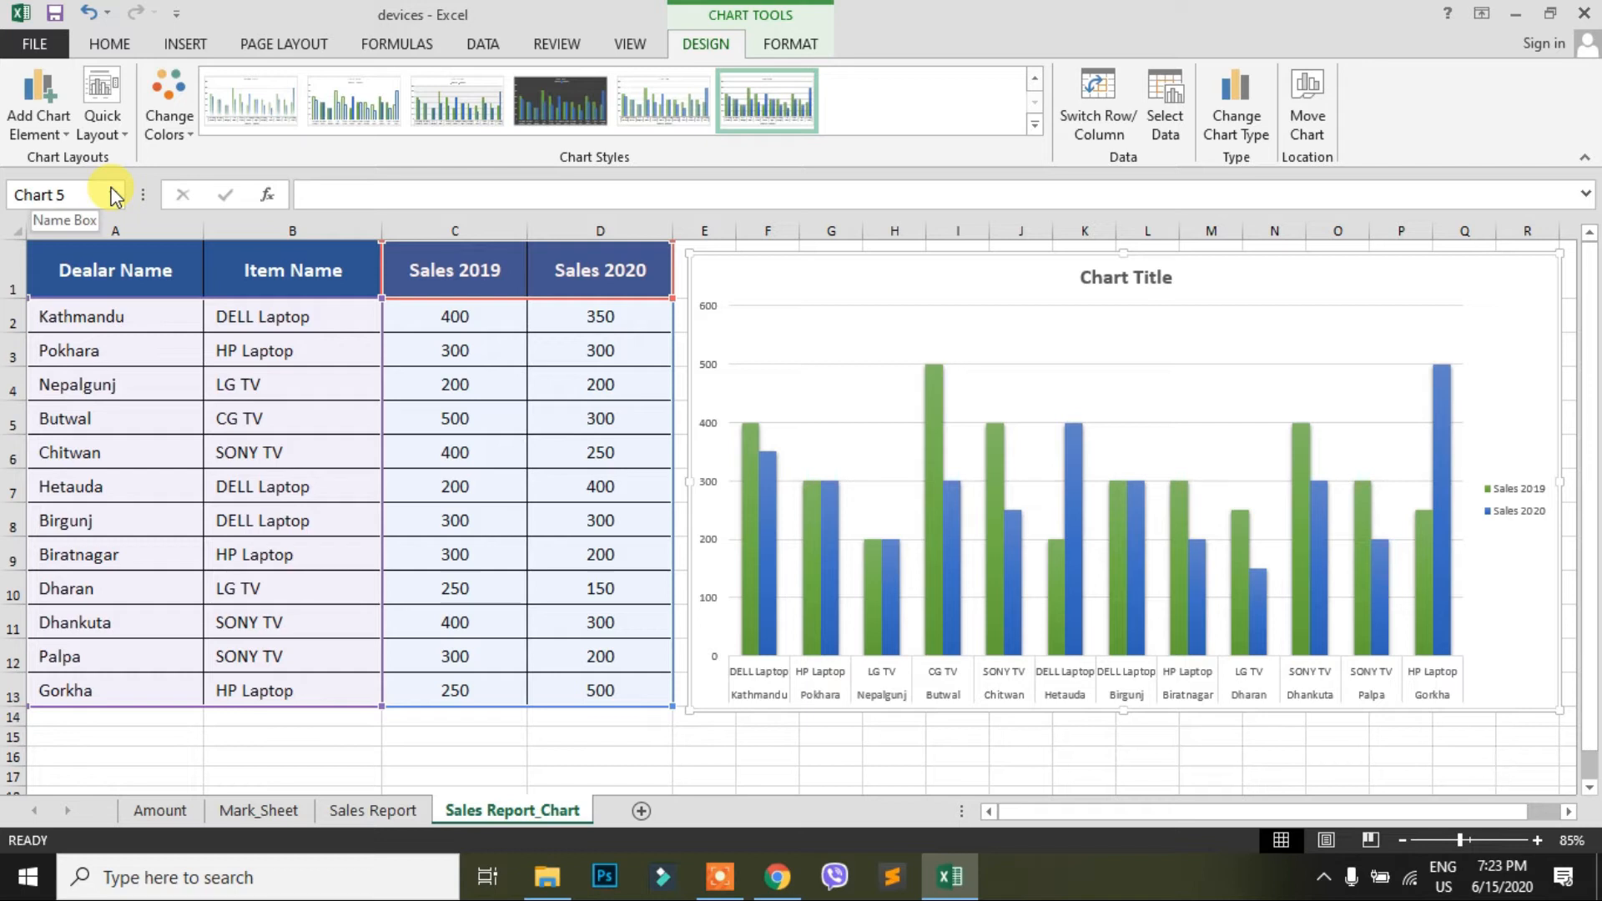
Step: Hide the chart's primary horizontal axis and show it again
click(60, 135)
mouse_move(63, 161)
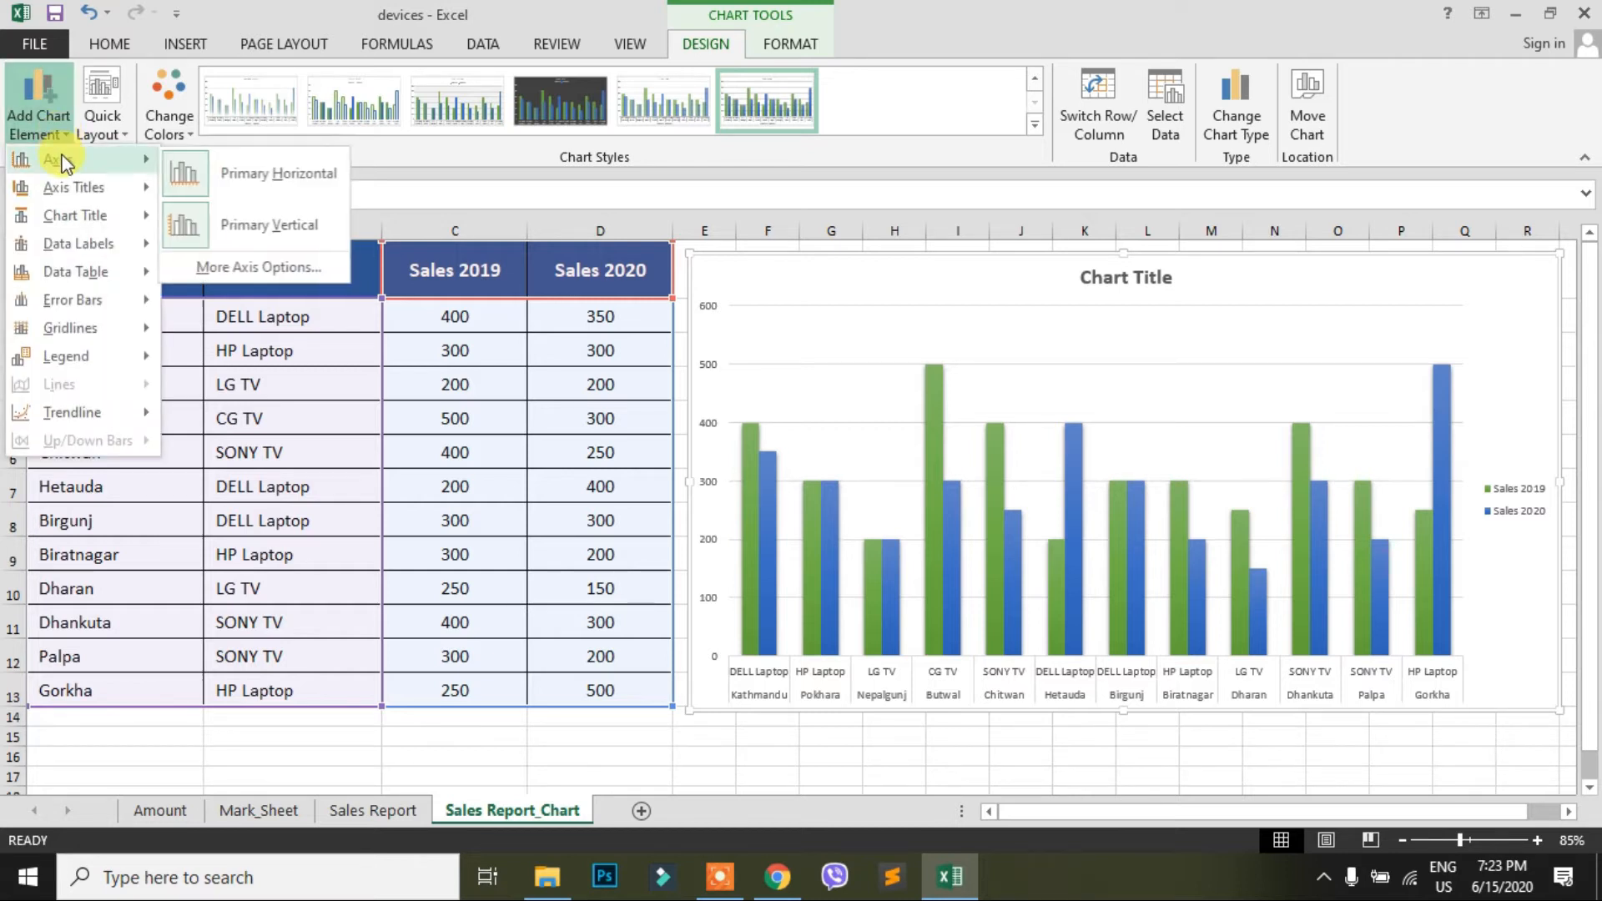
click(294, 174)
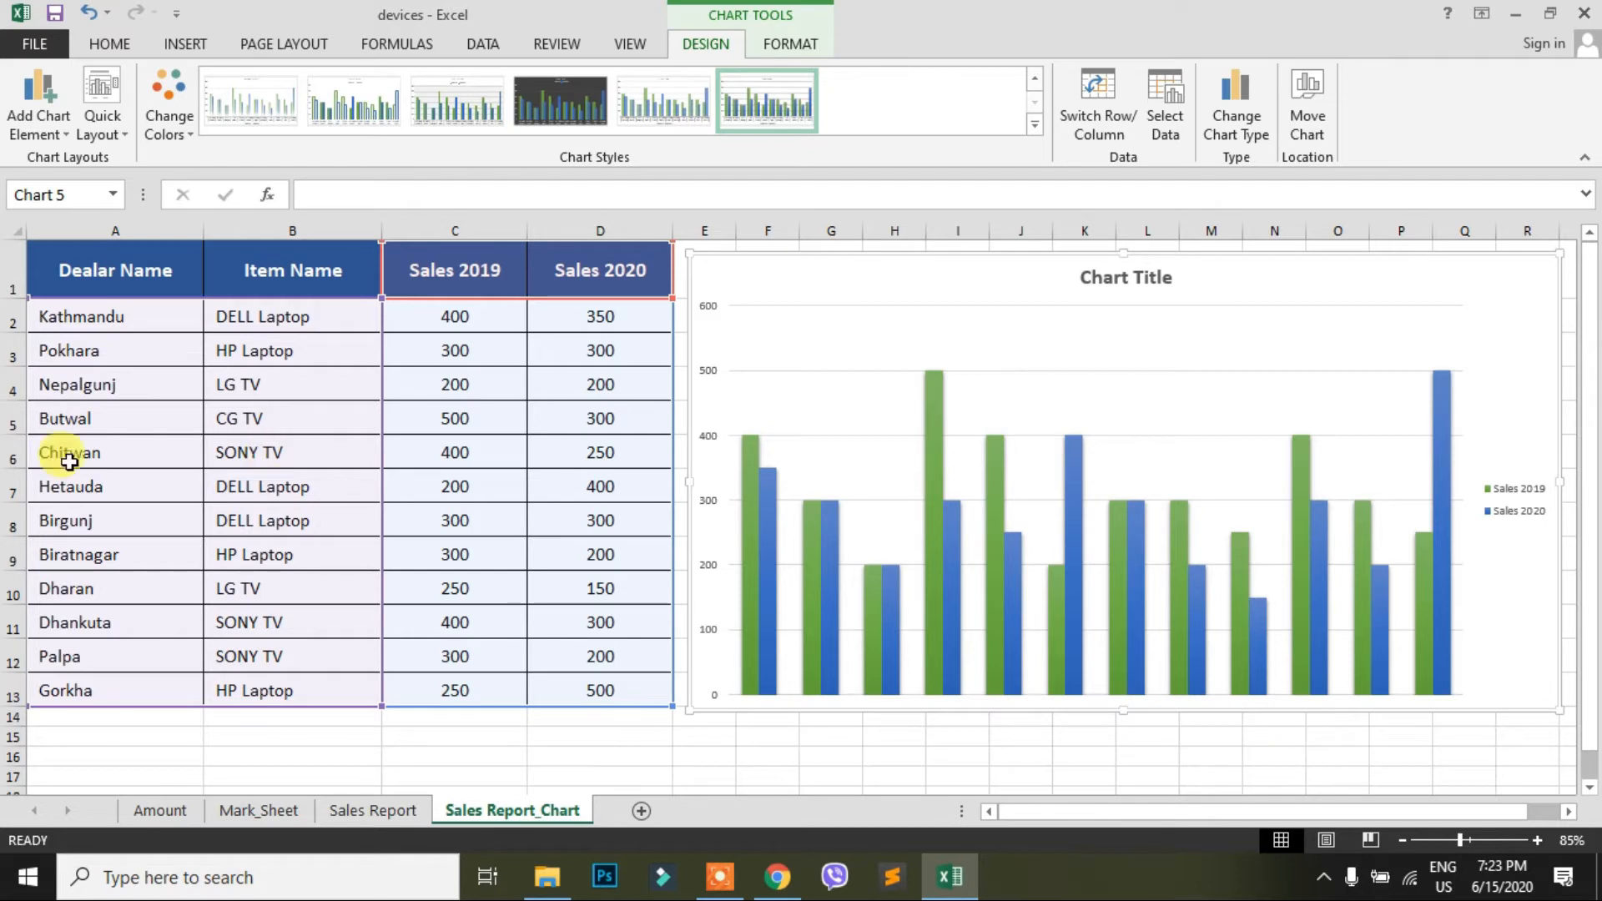
click(45, 127)
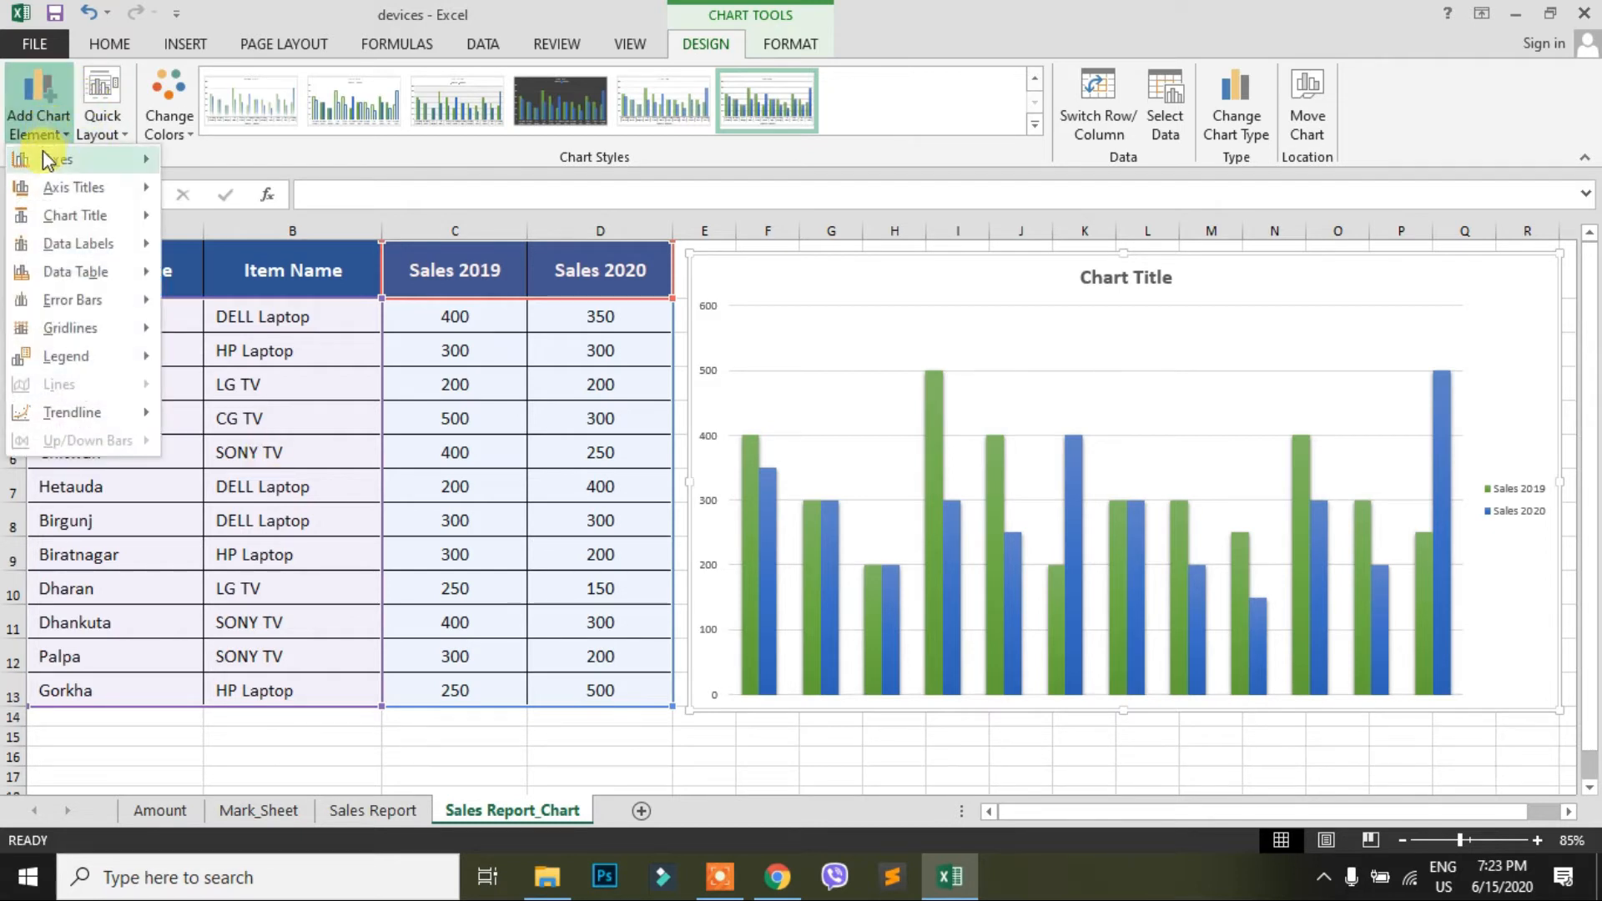
mouse_move(75, 167)
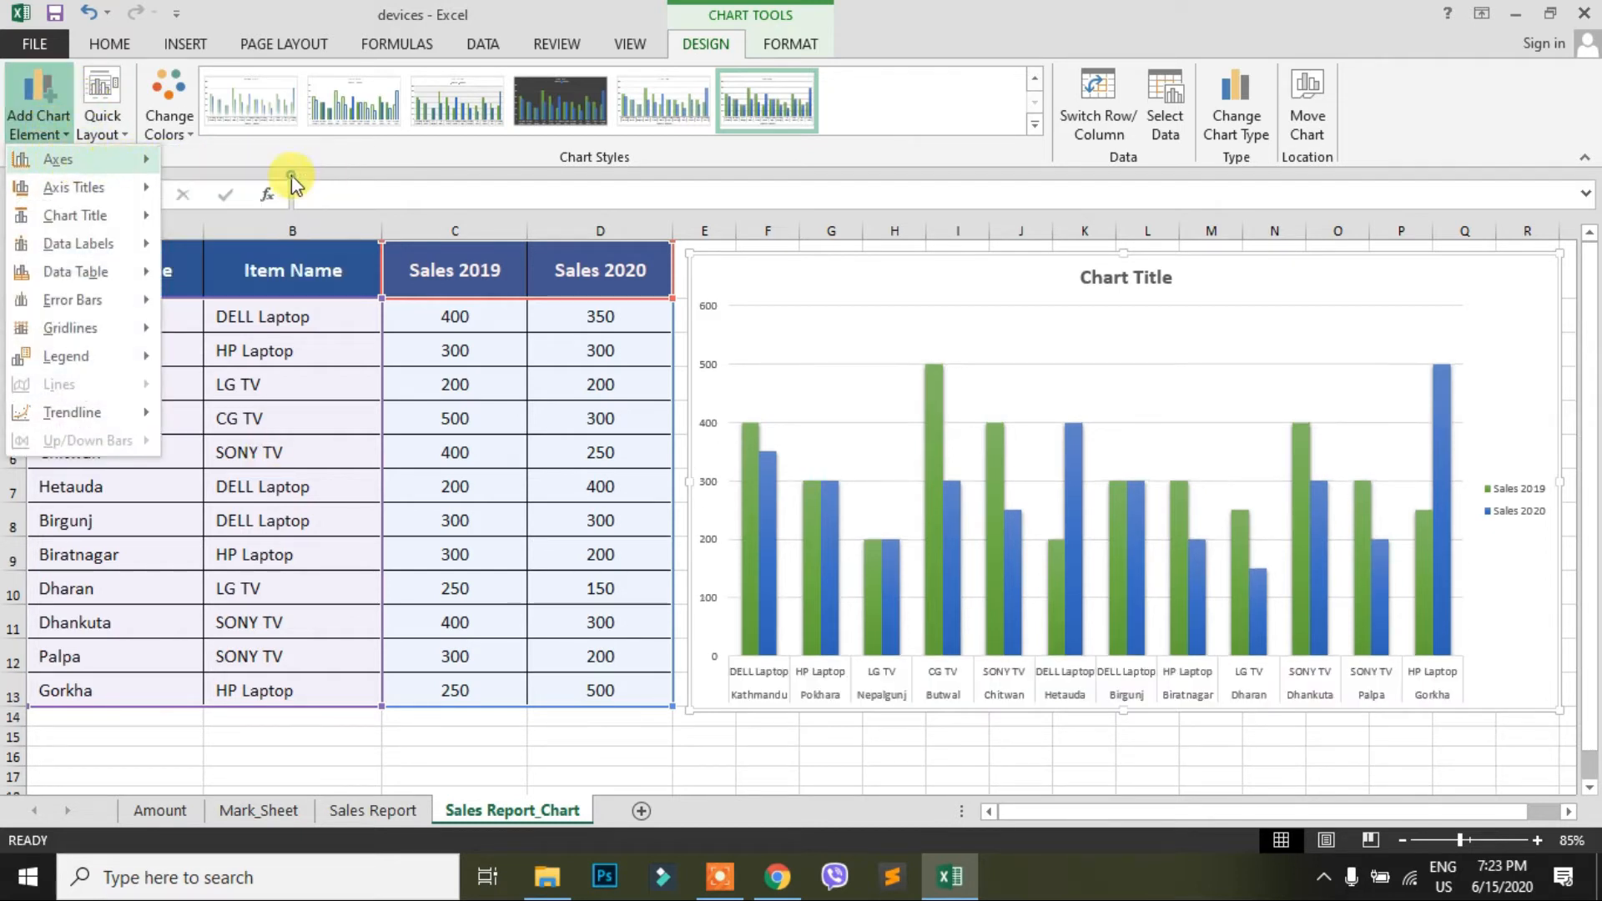
click(292, 176)
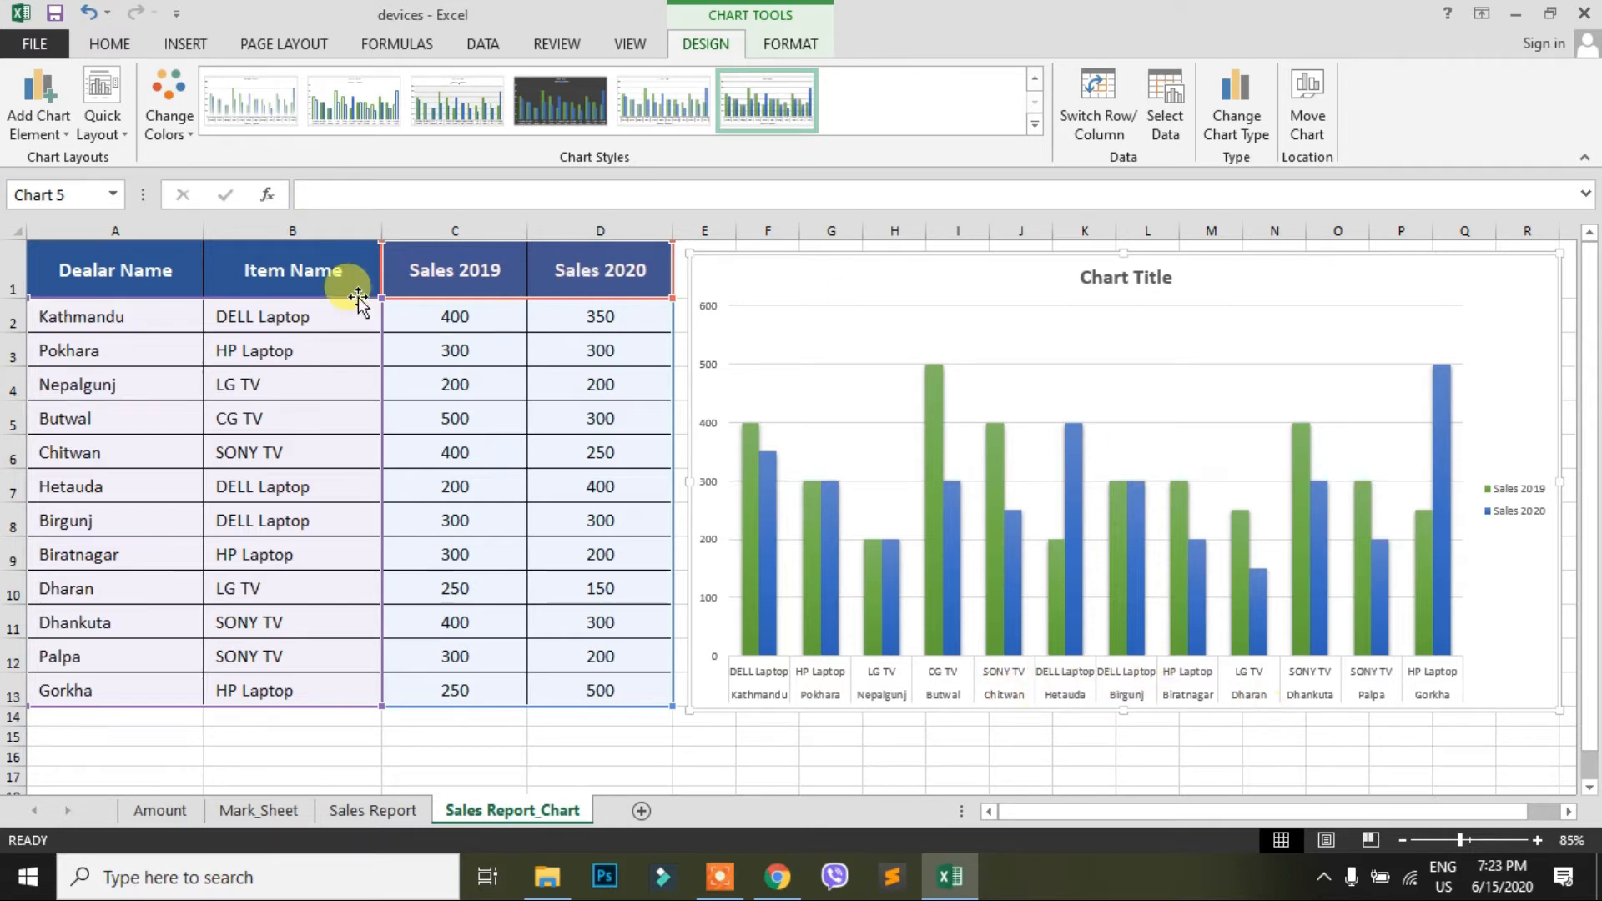
Step: Hide the chart's primary vertical axis and show it again
click(50, 125)
mouse_move(100, 160)
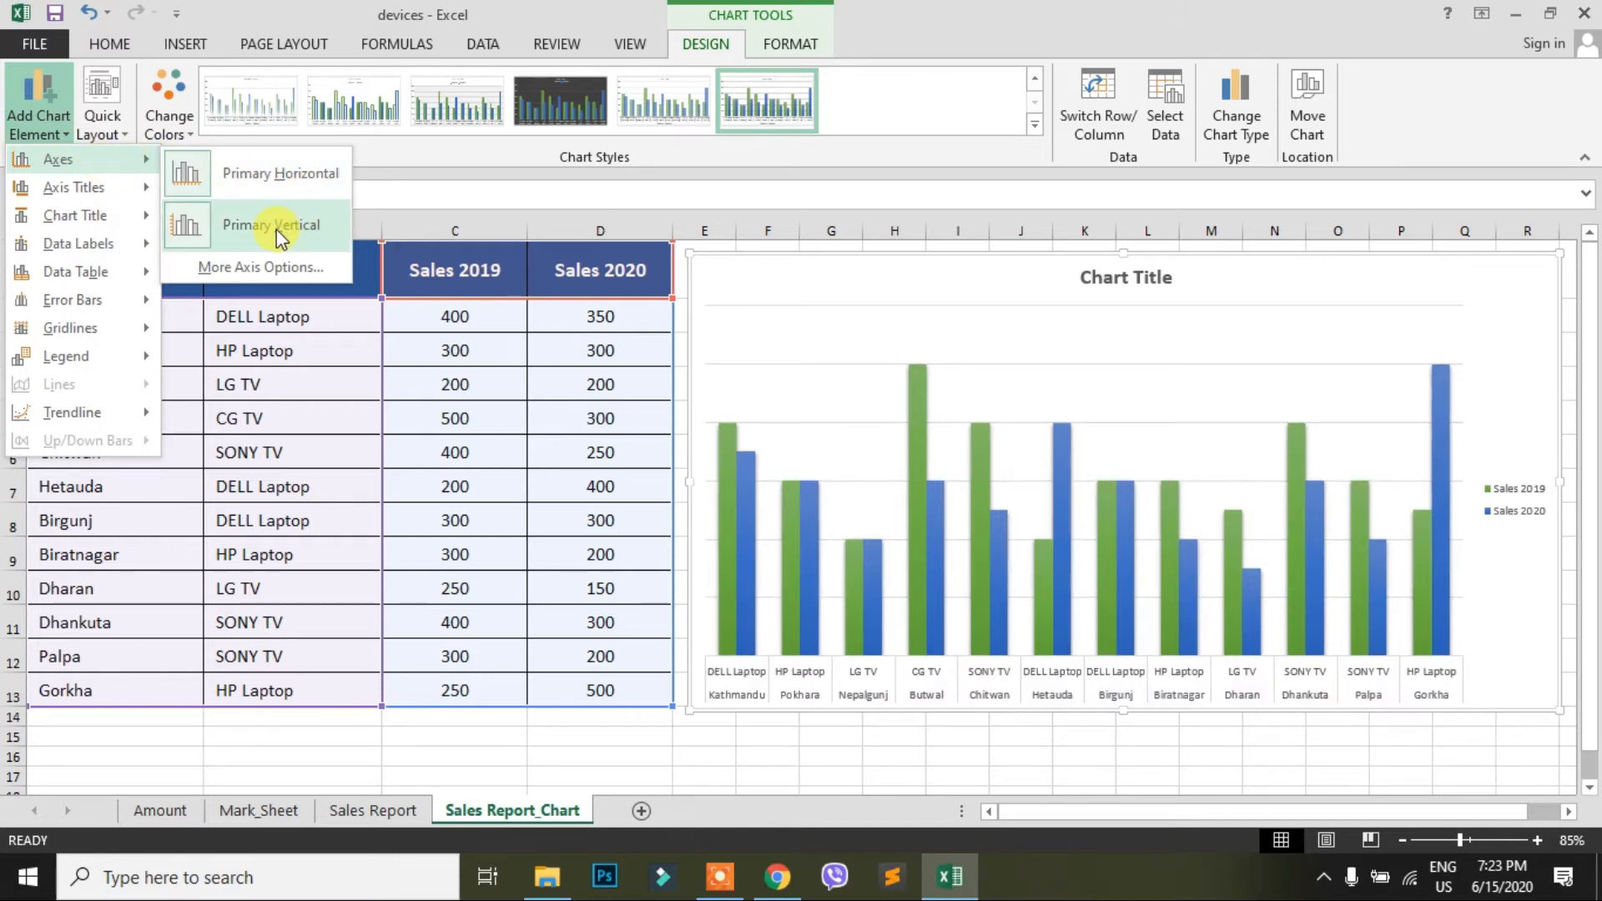
click(277, 228)
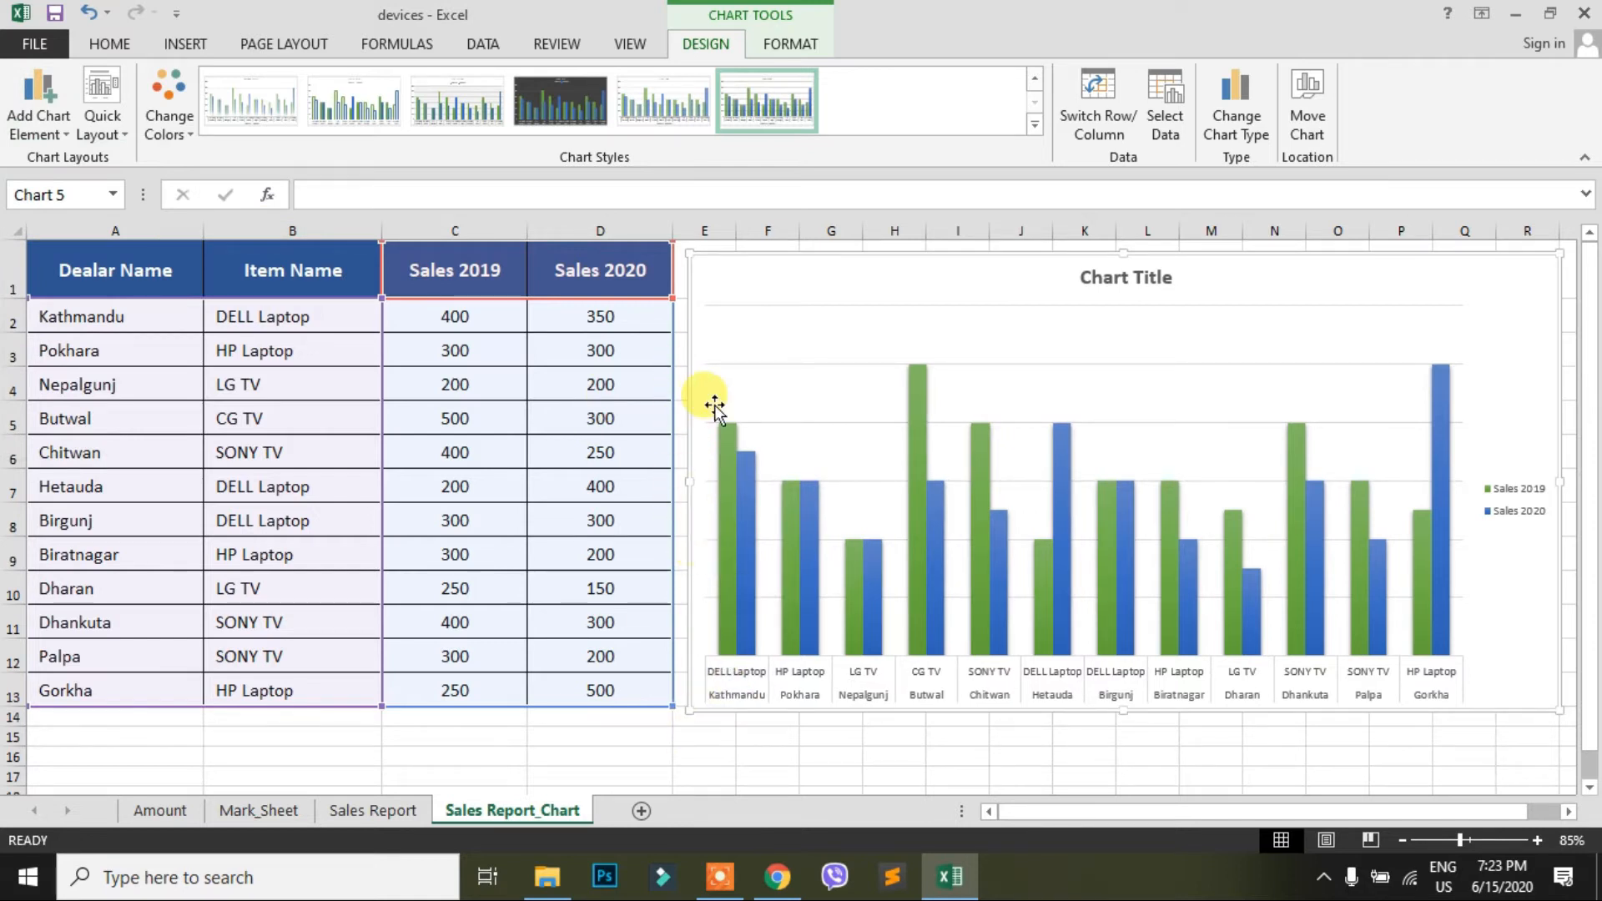
click(38, 104)
mouse_move(75, 162)
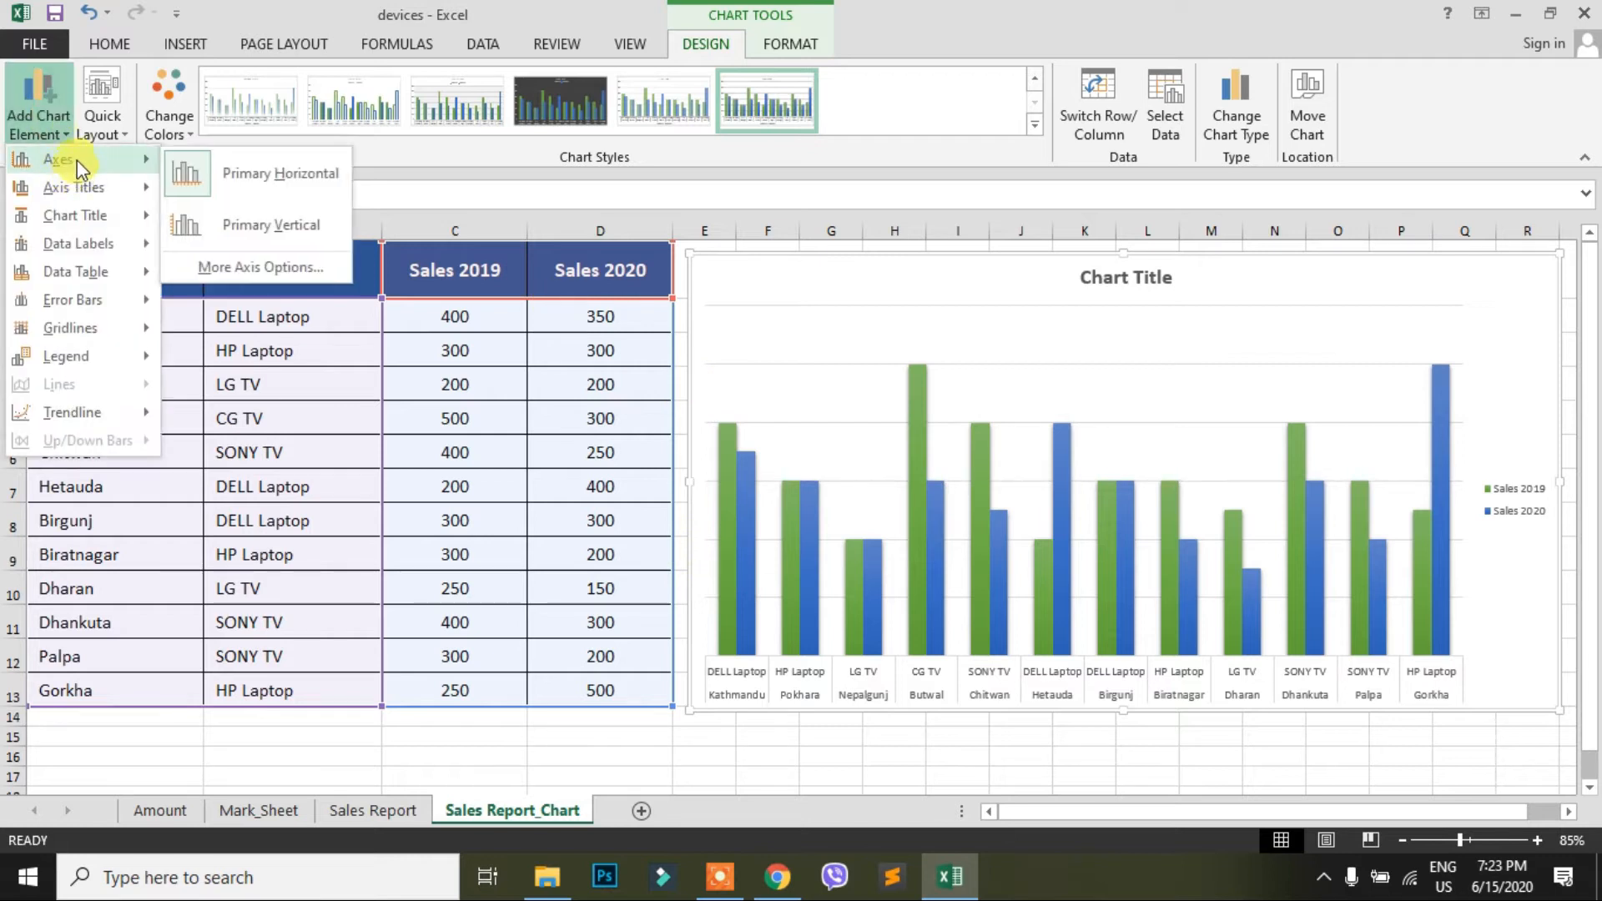
click(292, 233)
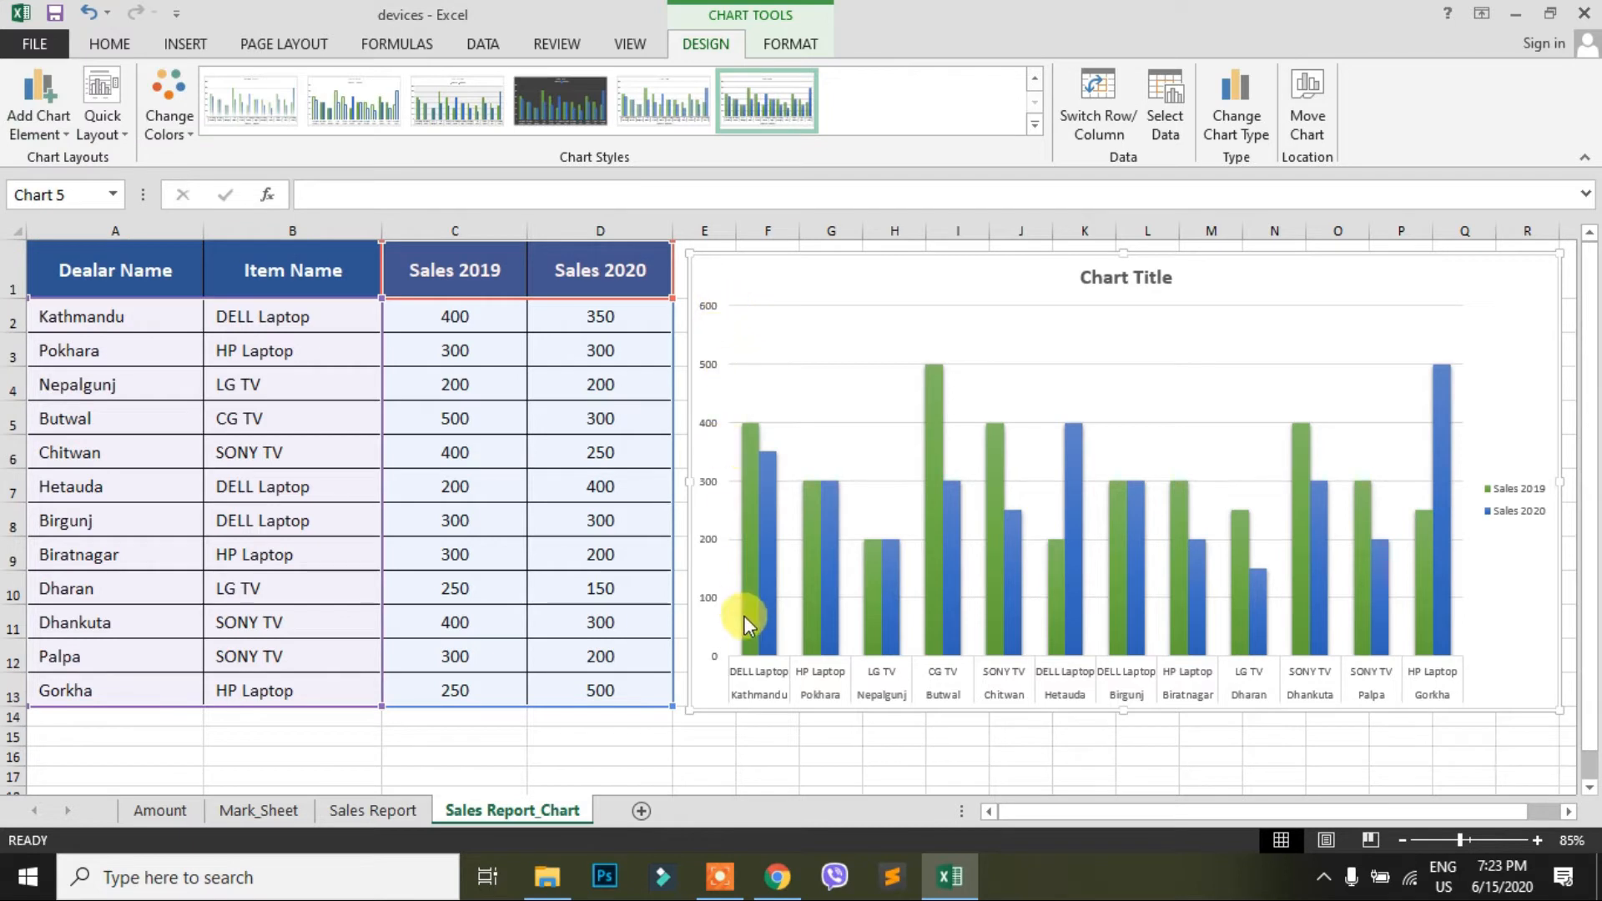
Step: Add a primary horizontal axis title to the chart
click(54, 133)
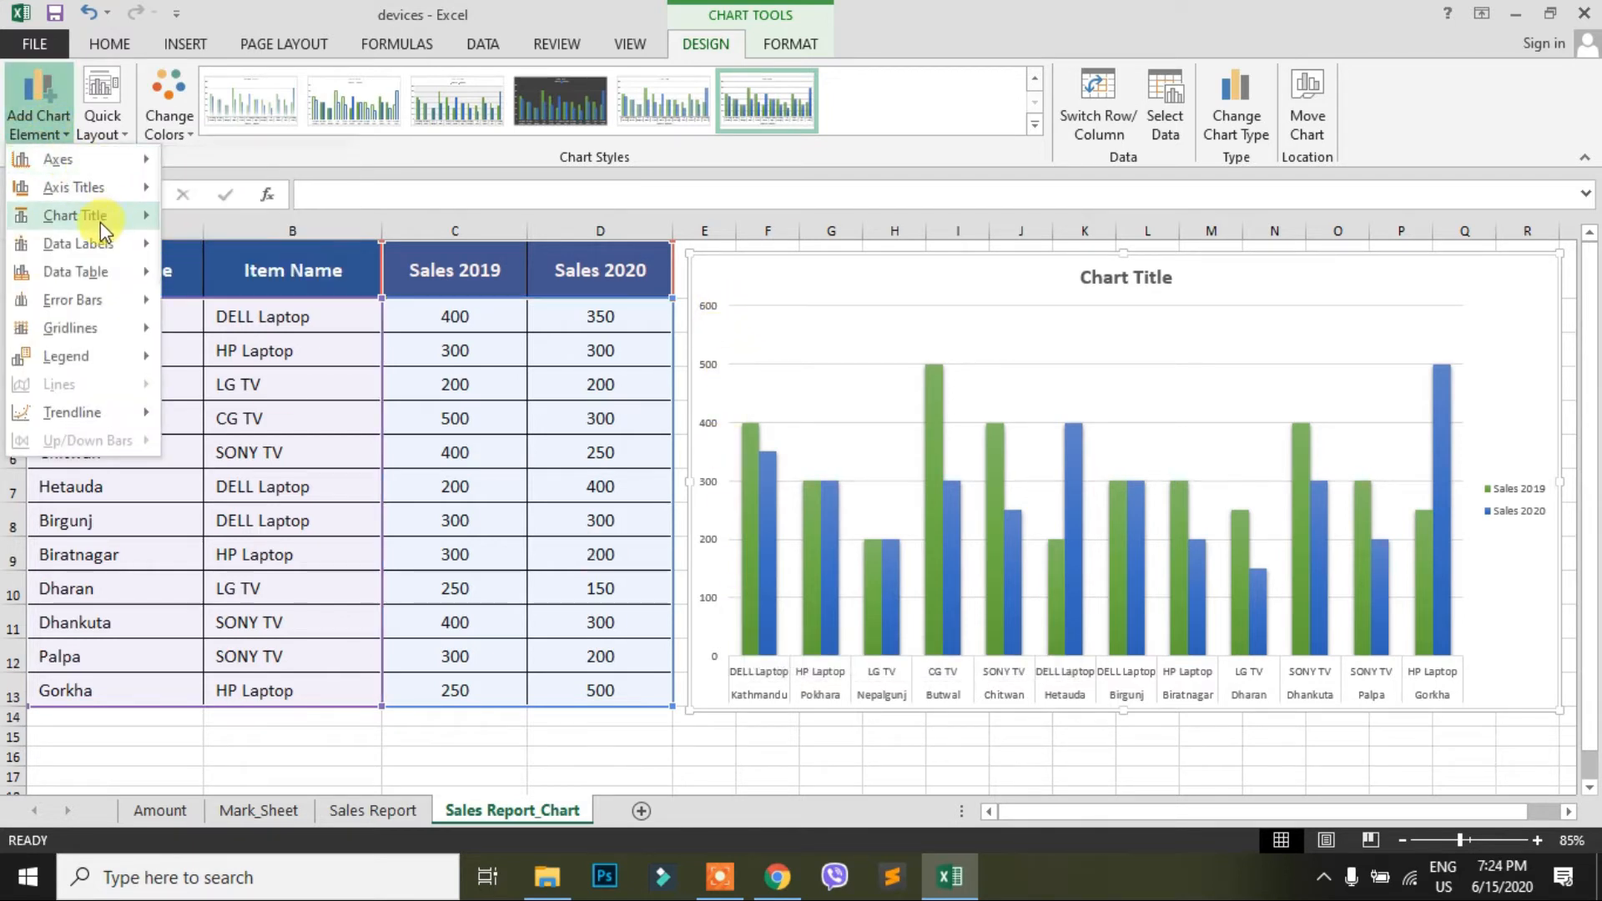
mouse_move(83, 192)
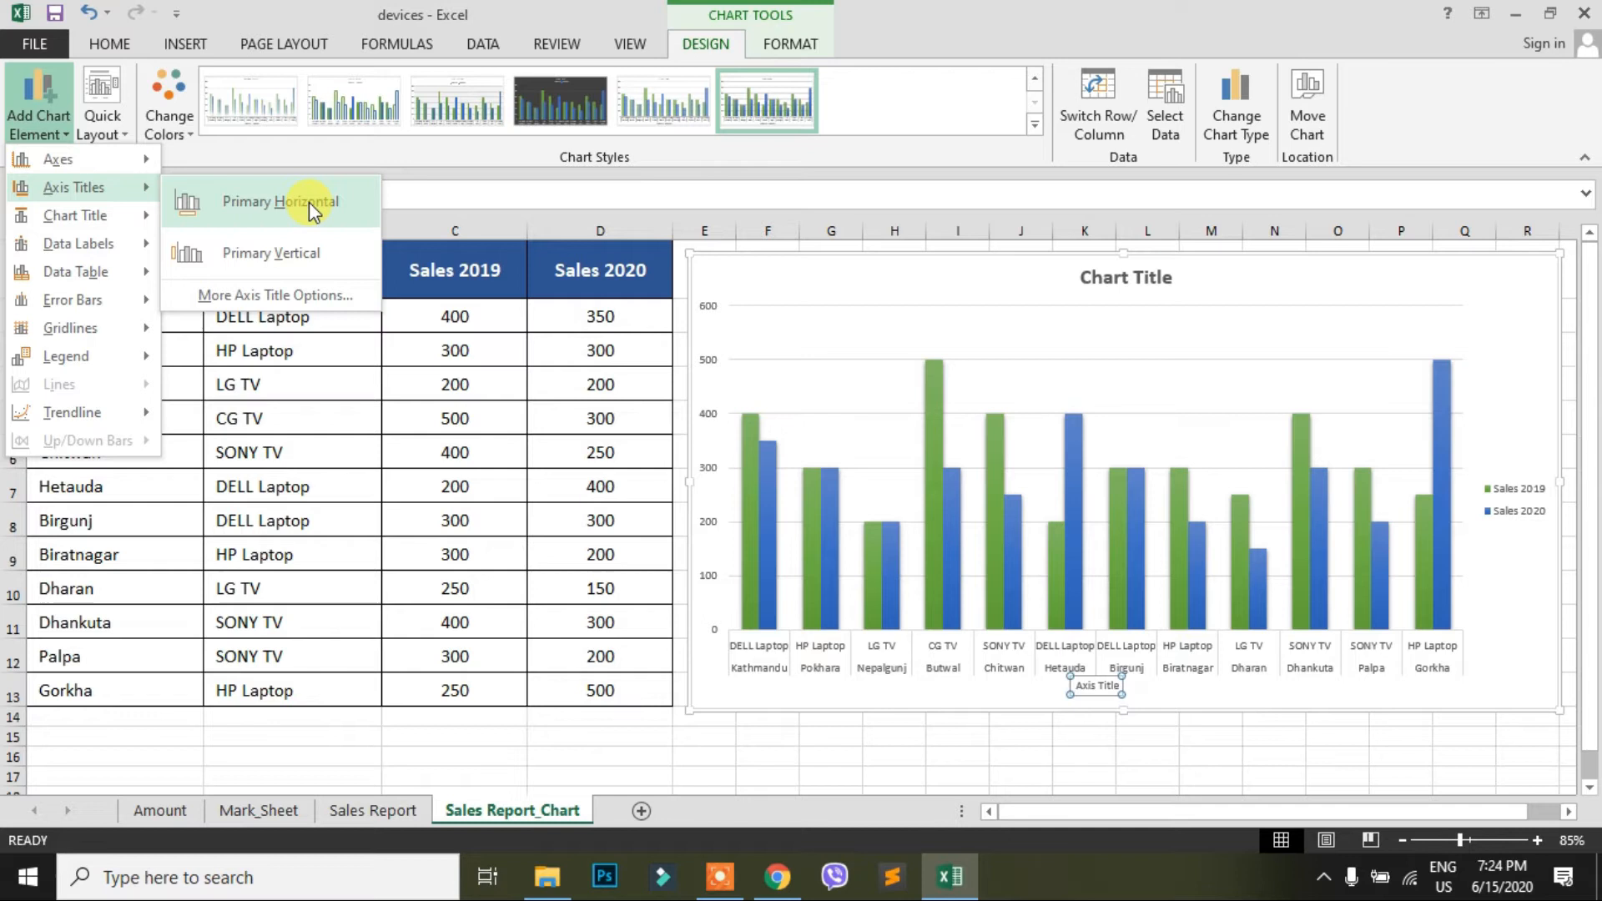
click(309, 202)
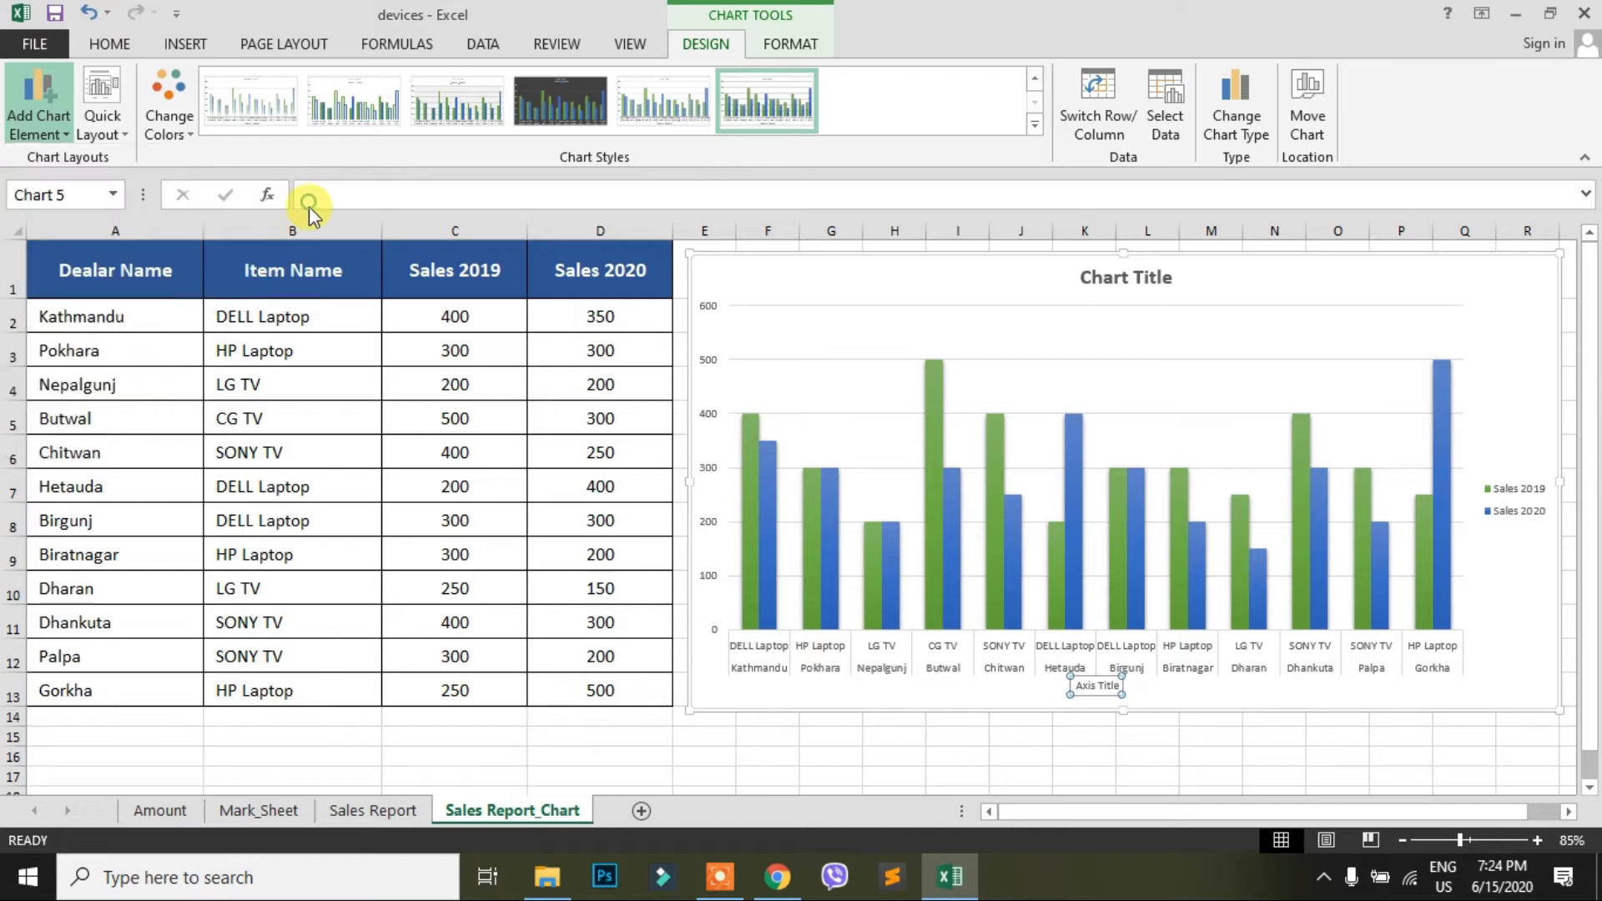
Step: Replace the horizontal axis title's placeholder text with "Product"
click(1081, 685)
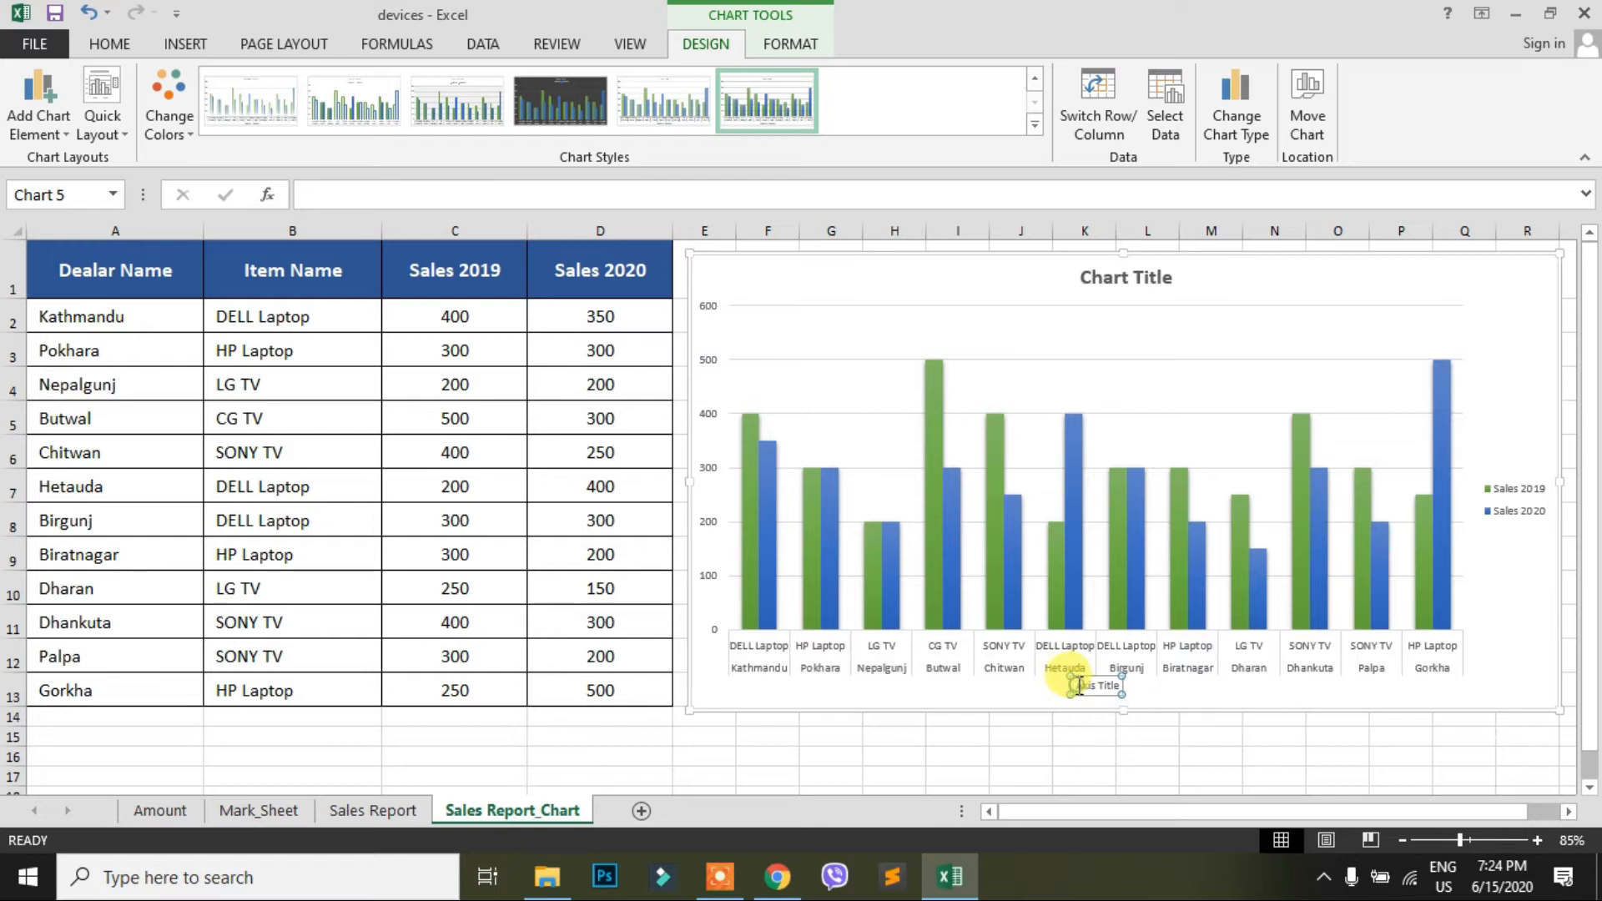
key(ctrl+a)
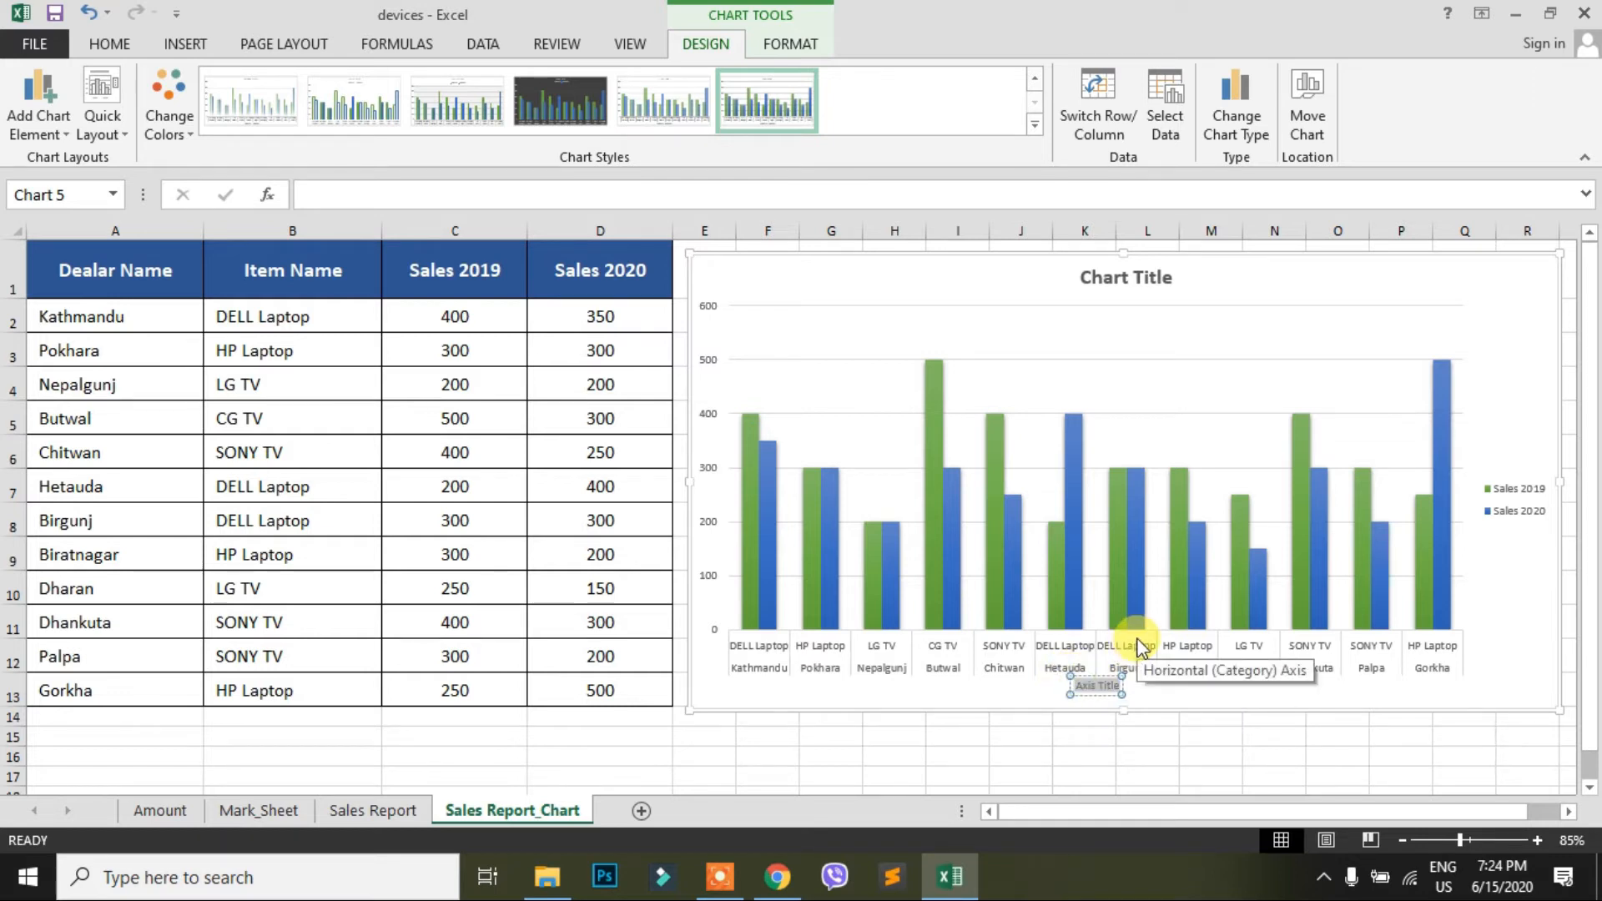
text(Product)
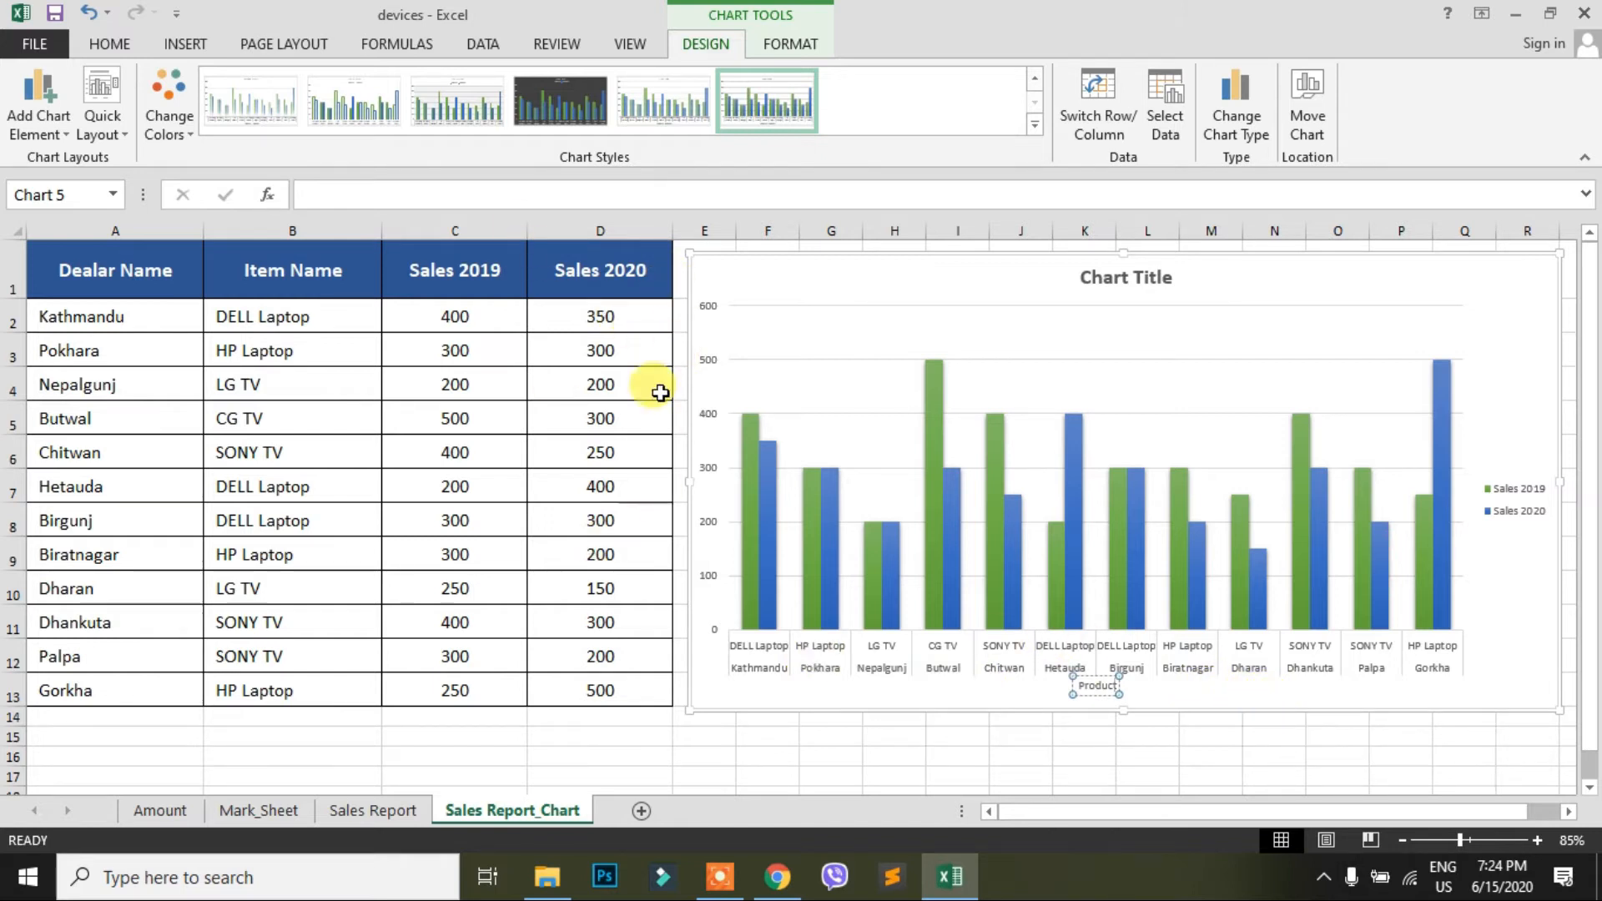
Step: Add a primary vertical axis title to the chart and set its text to "Quantity"
click(62, 131)
mouse_move(77, 193)
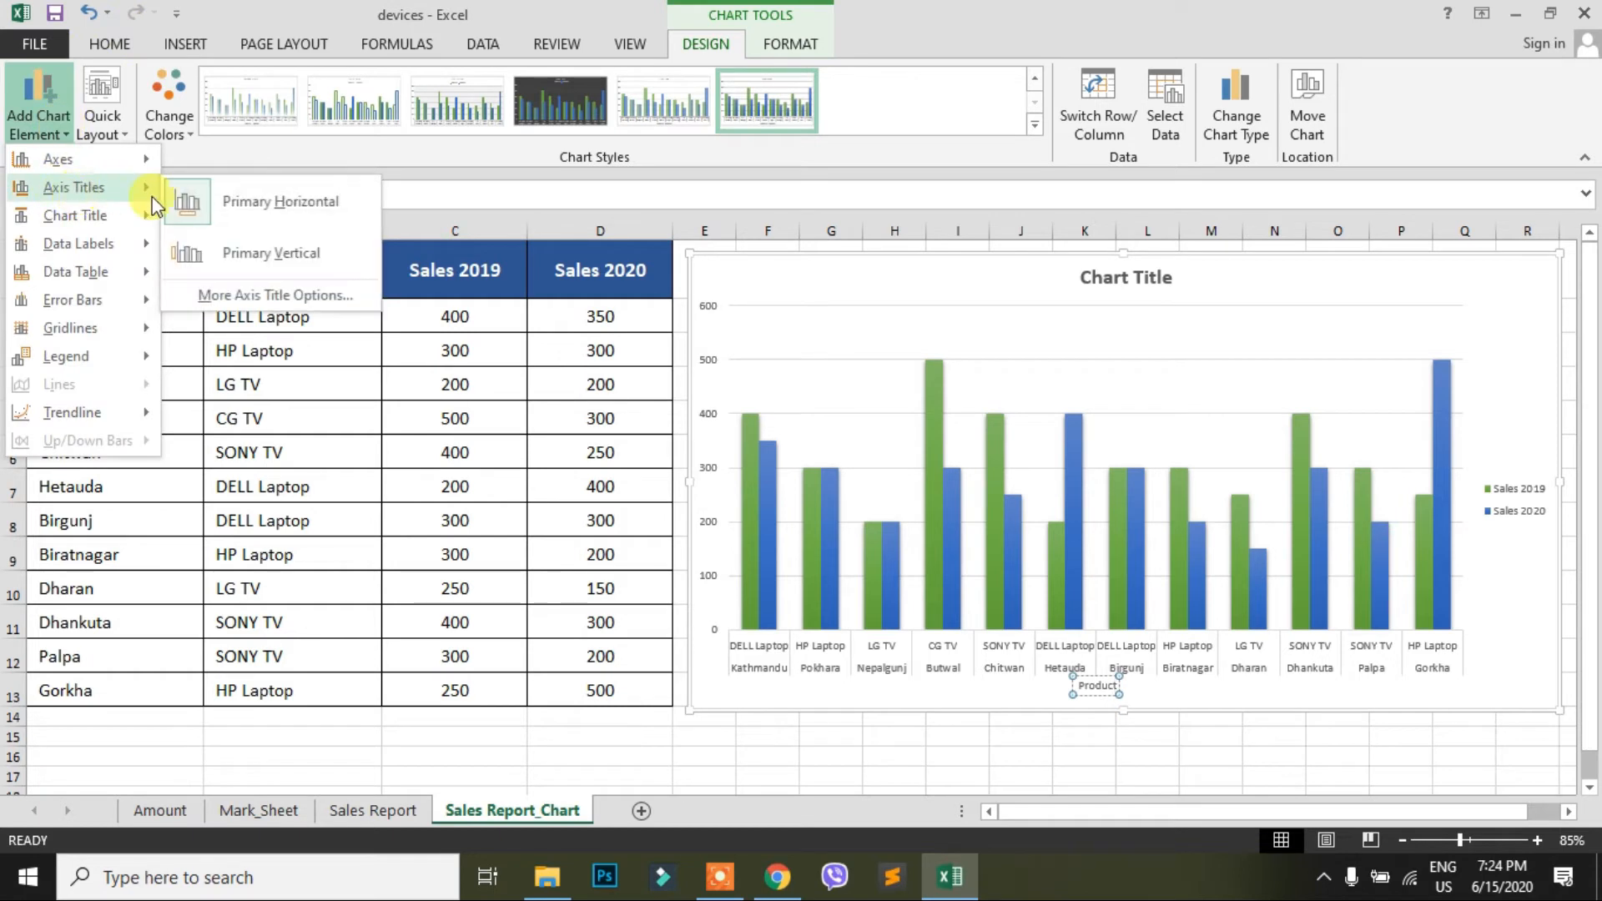
click(306, 265)
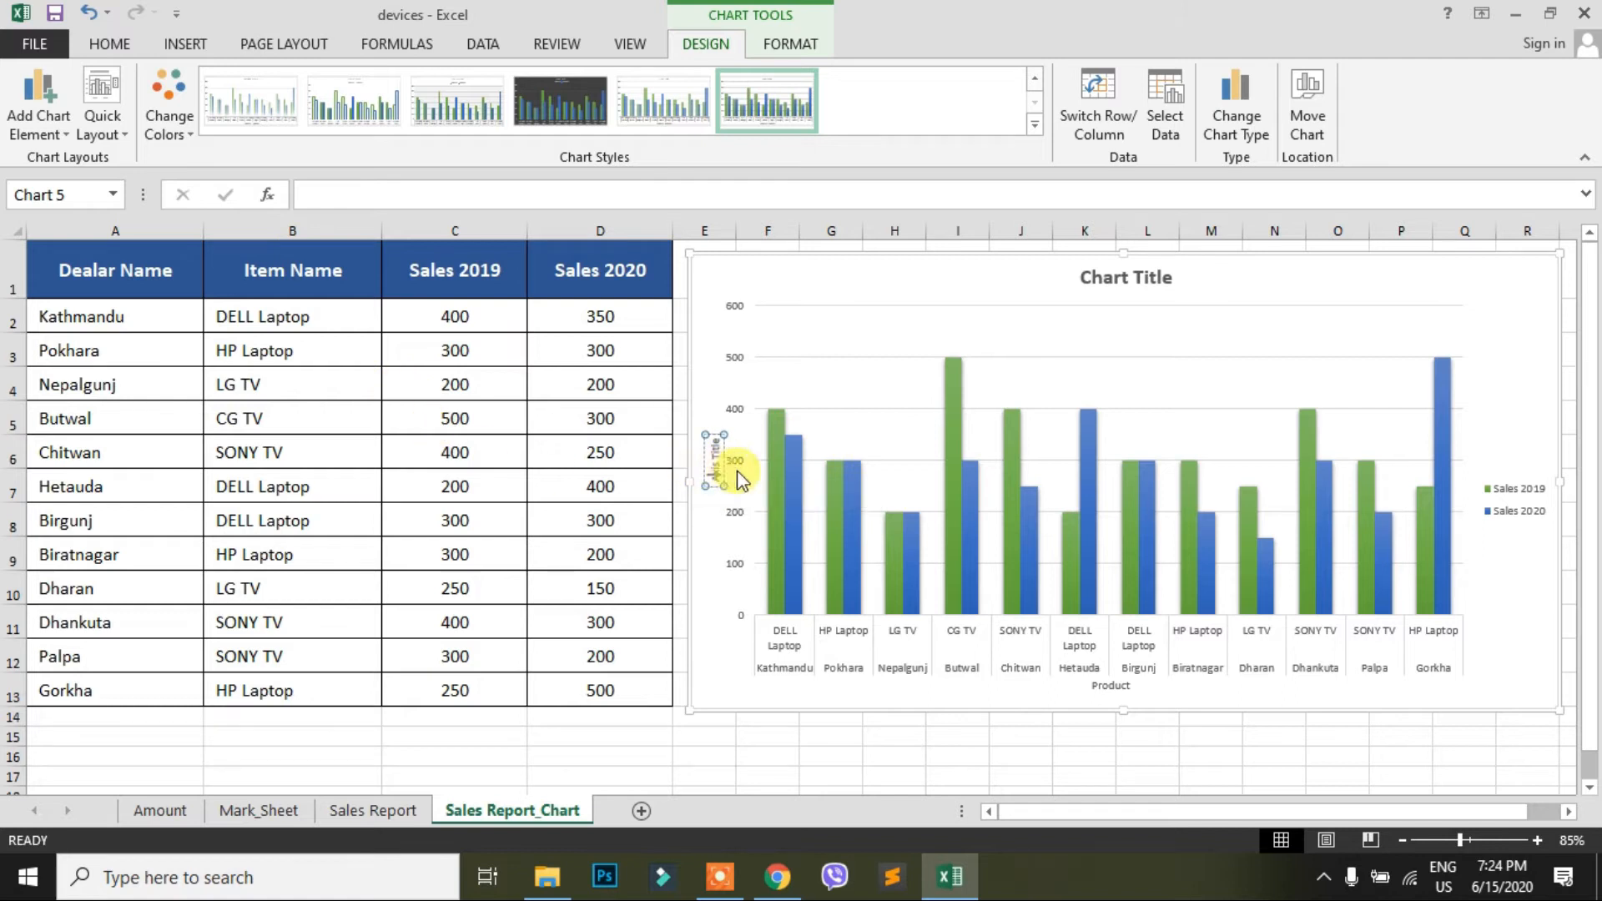
key(ctrl+a)
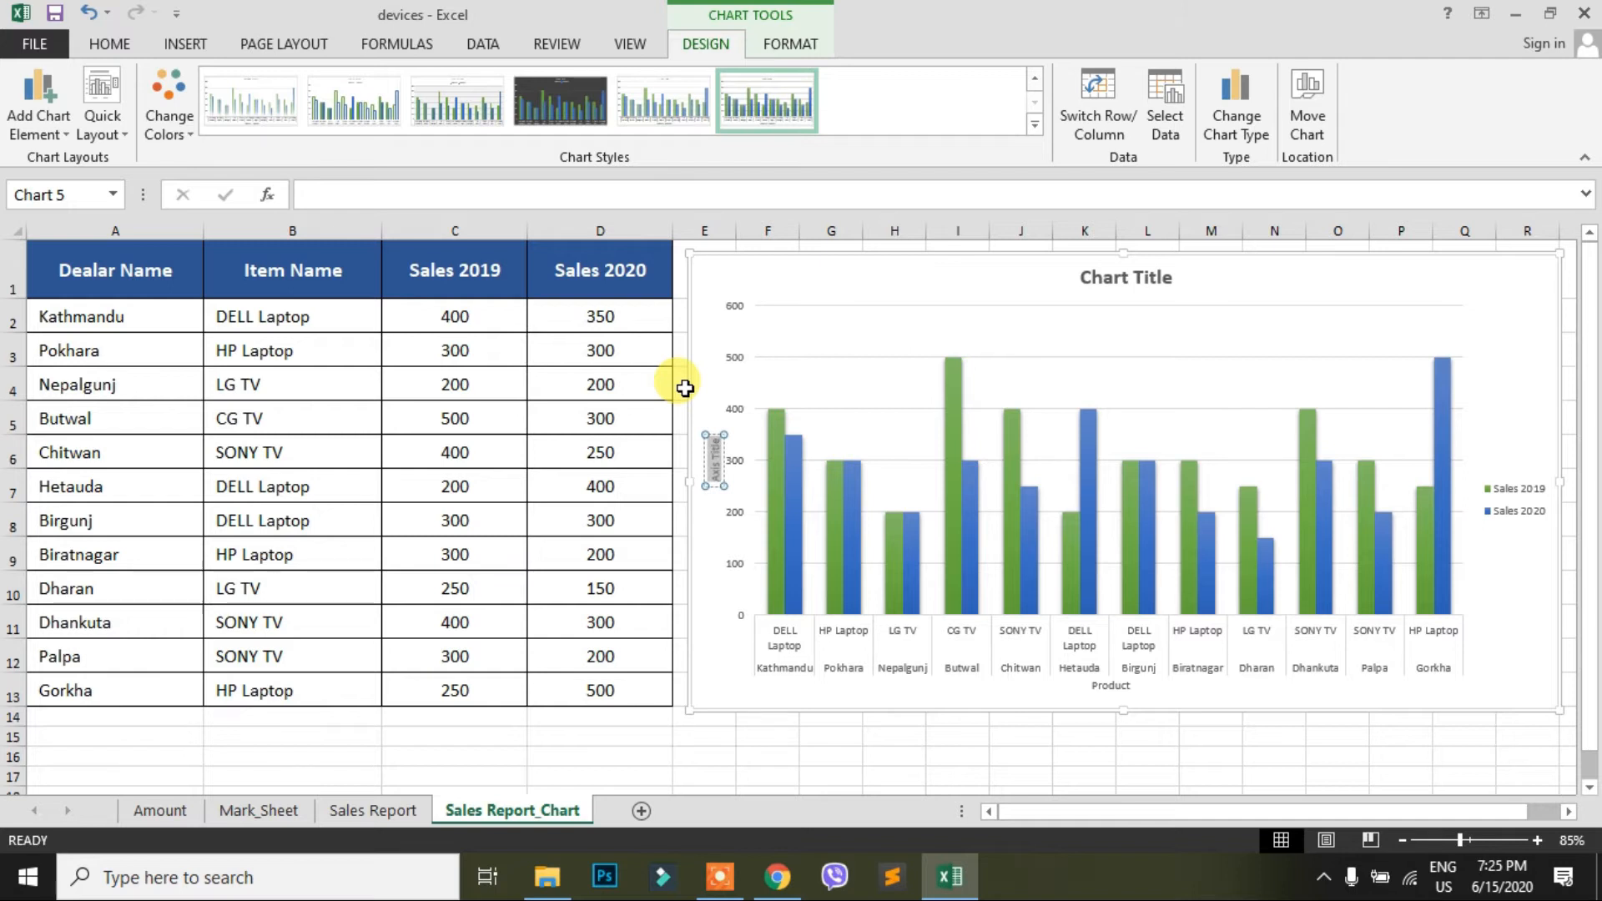
text(Quantity)
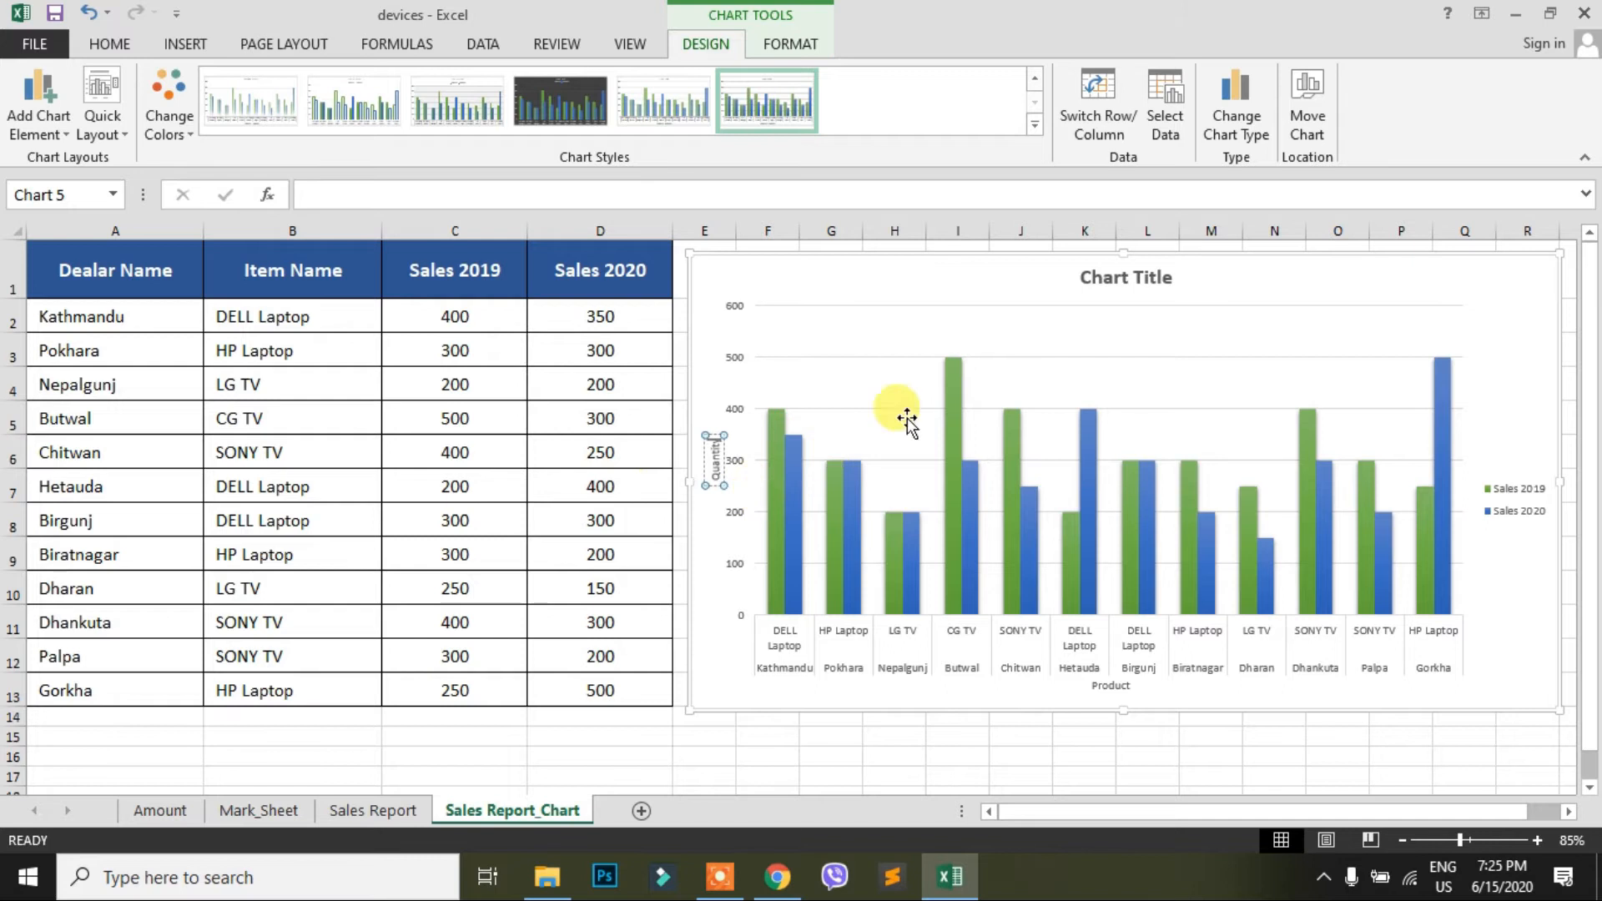
Step: Change the chart title's text to "Sales Report"
click(1112, 286)
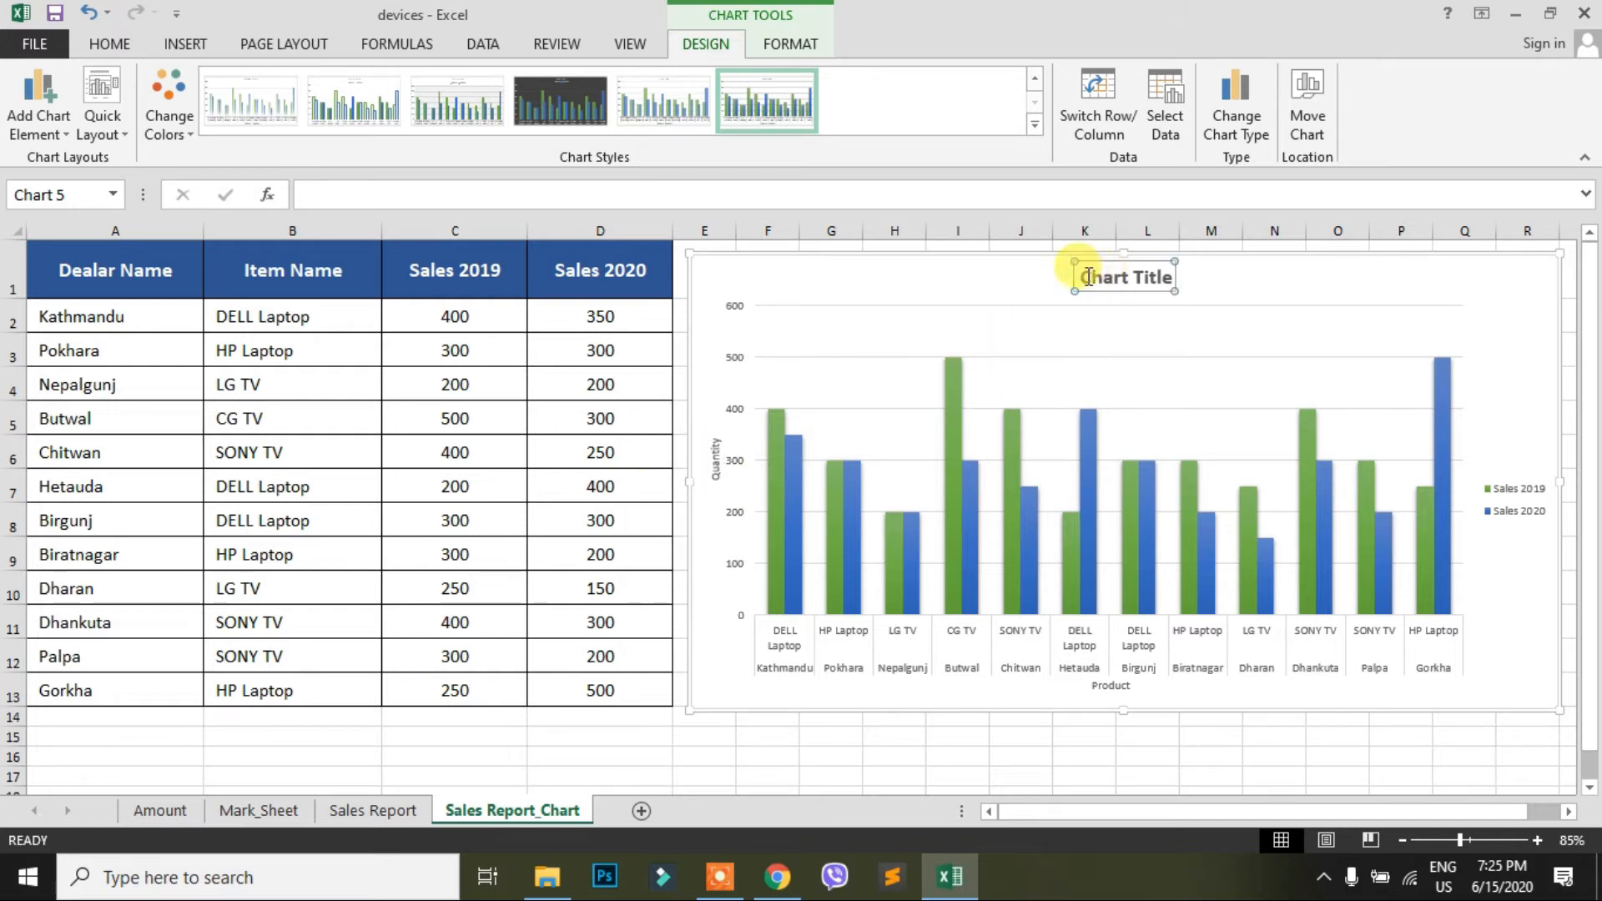
drag(1084, 277, 1175, 280)
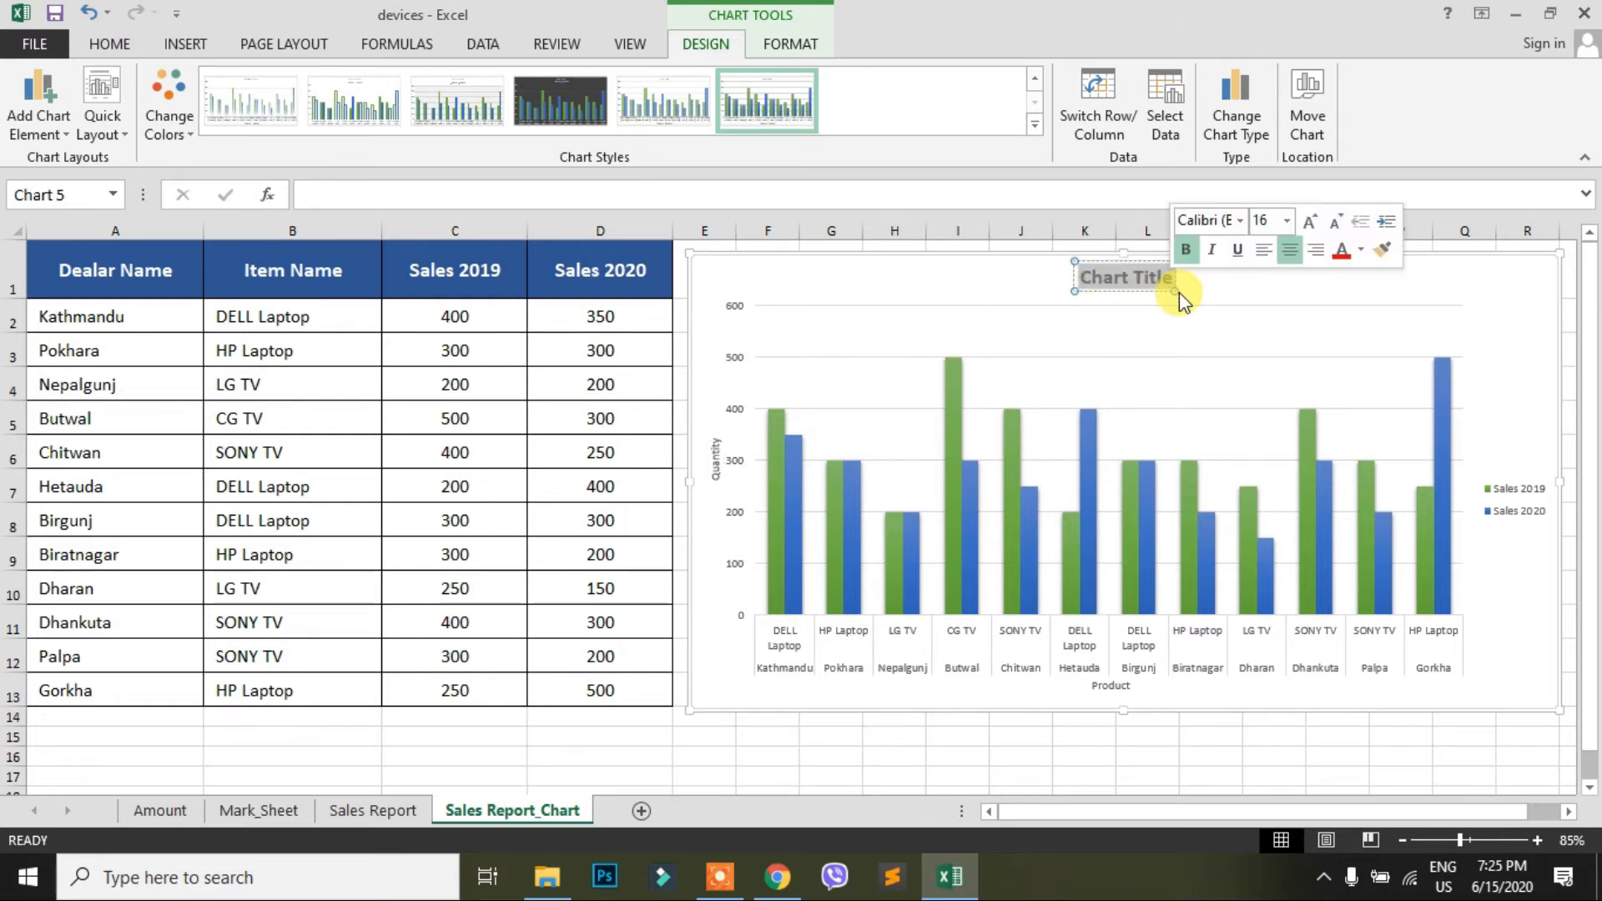
text(Sa)
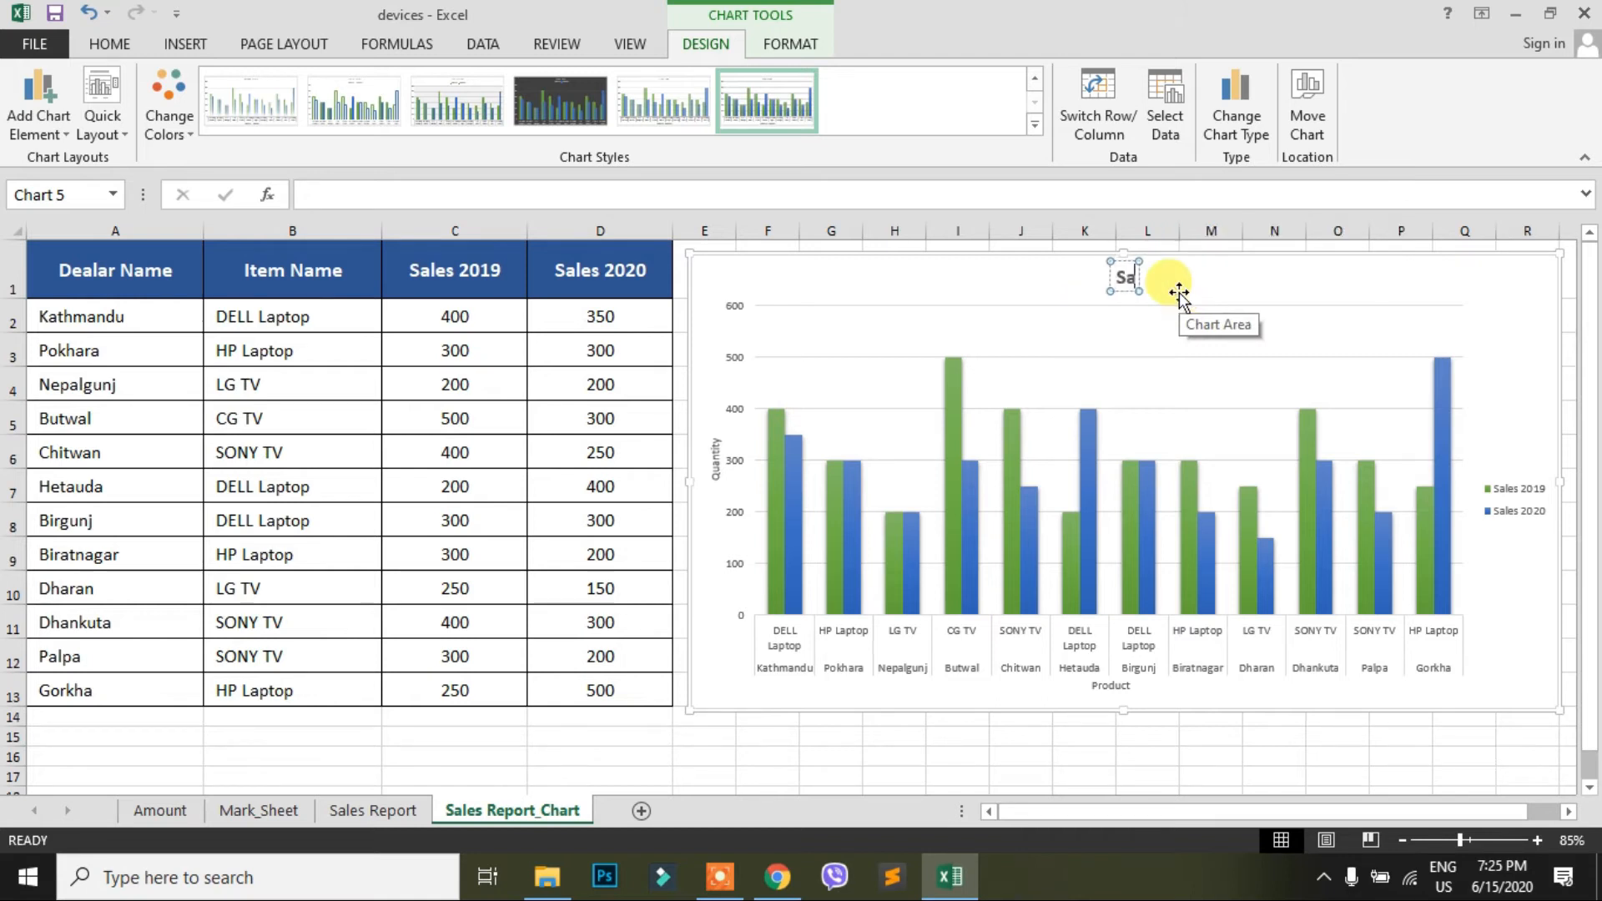
text(les Repor)
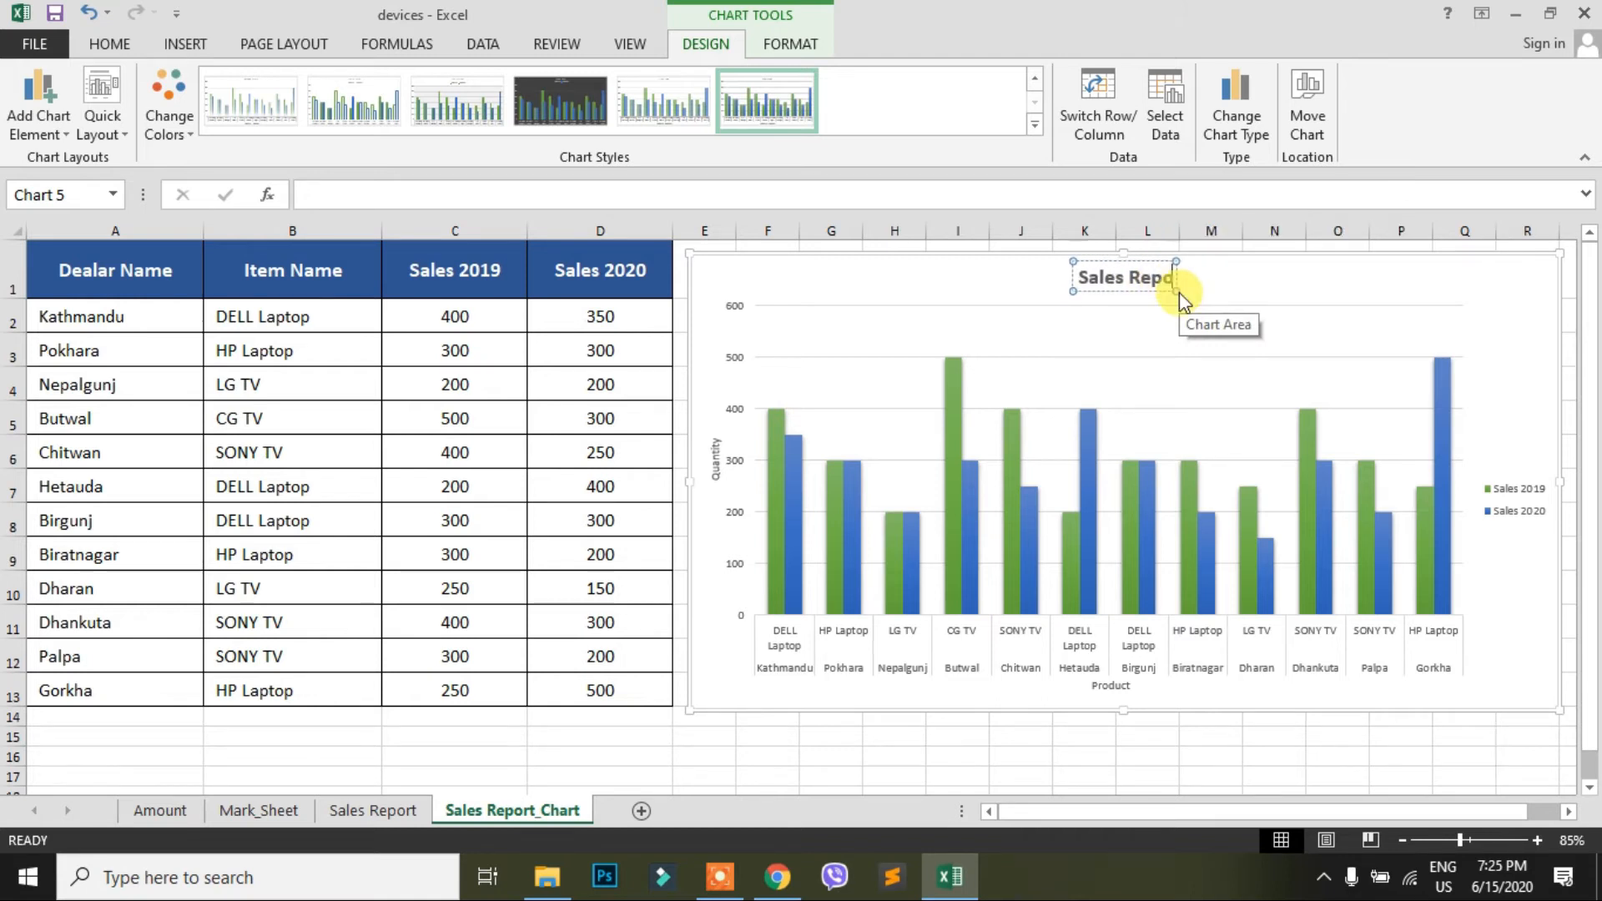
text(t)
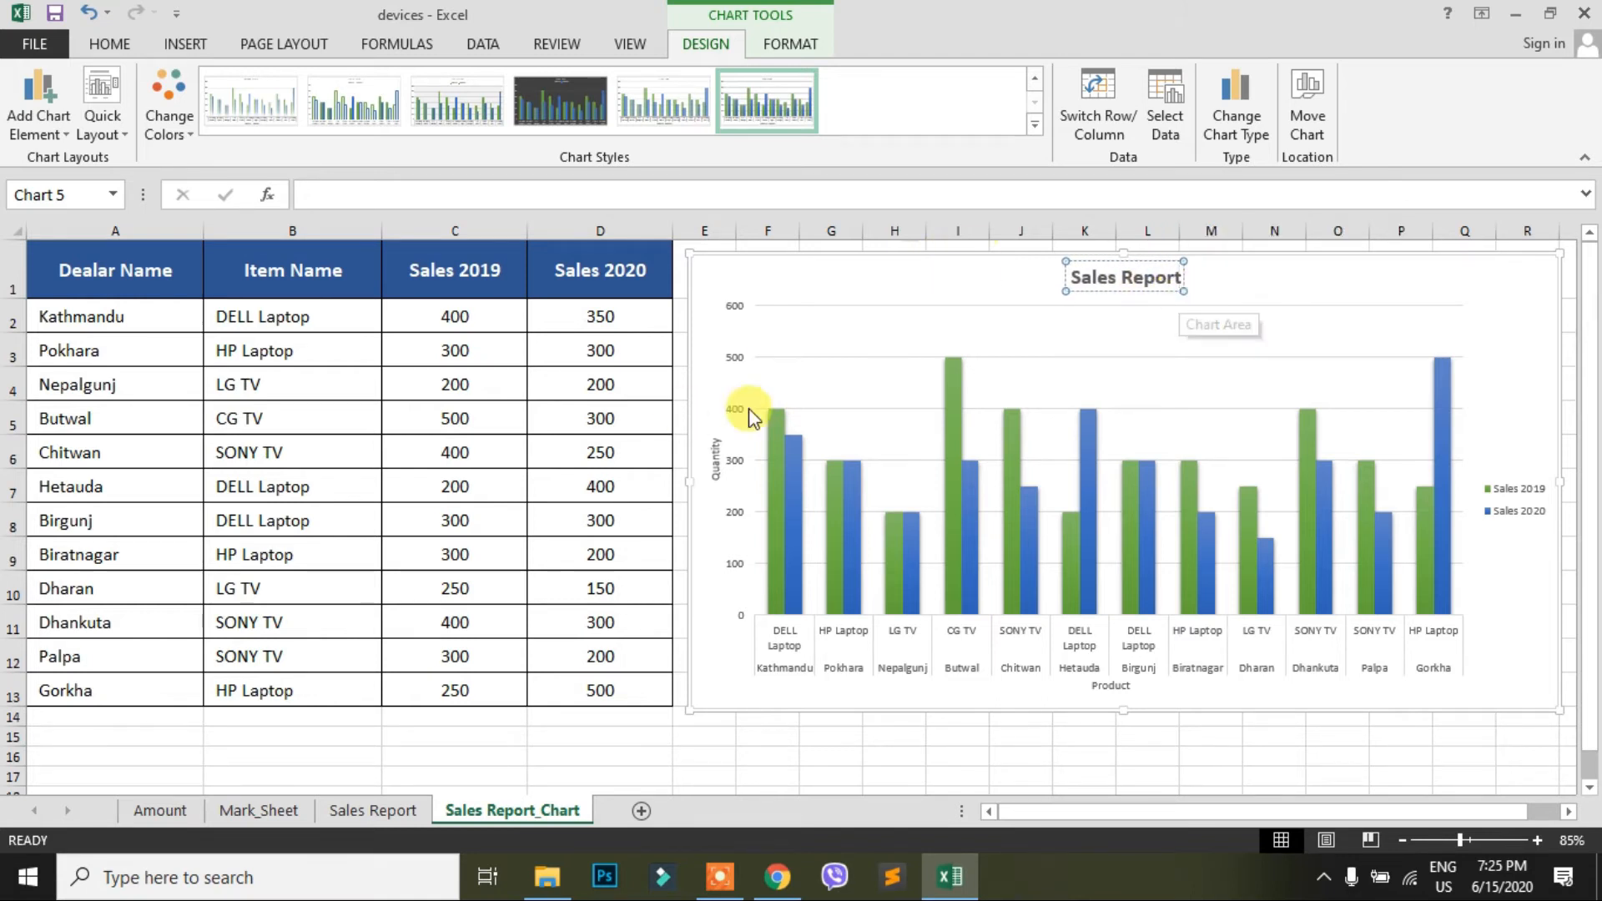
click(775, 367)
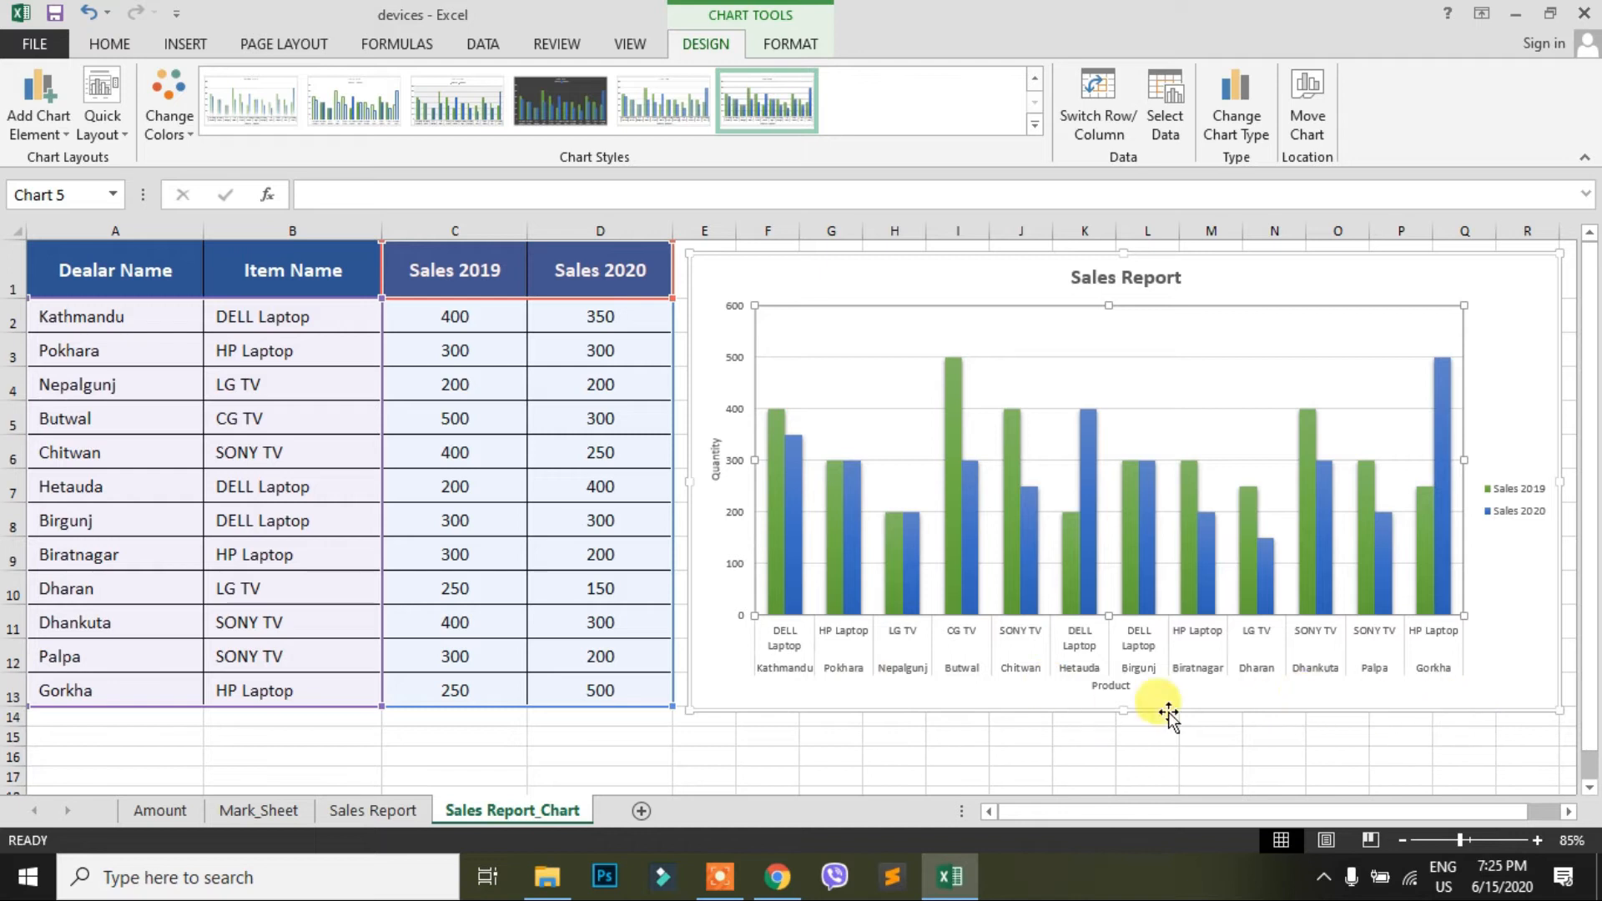
click(41, 125)
mouse_move(93, 185)
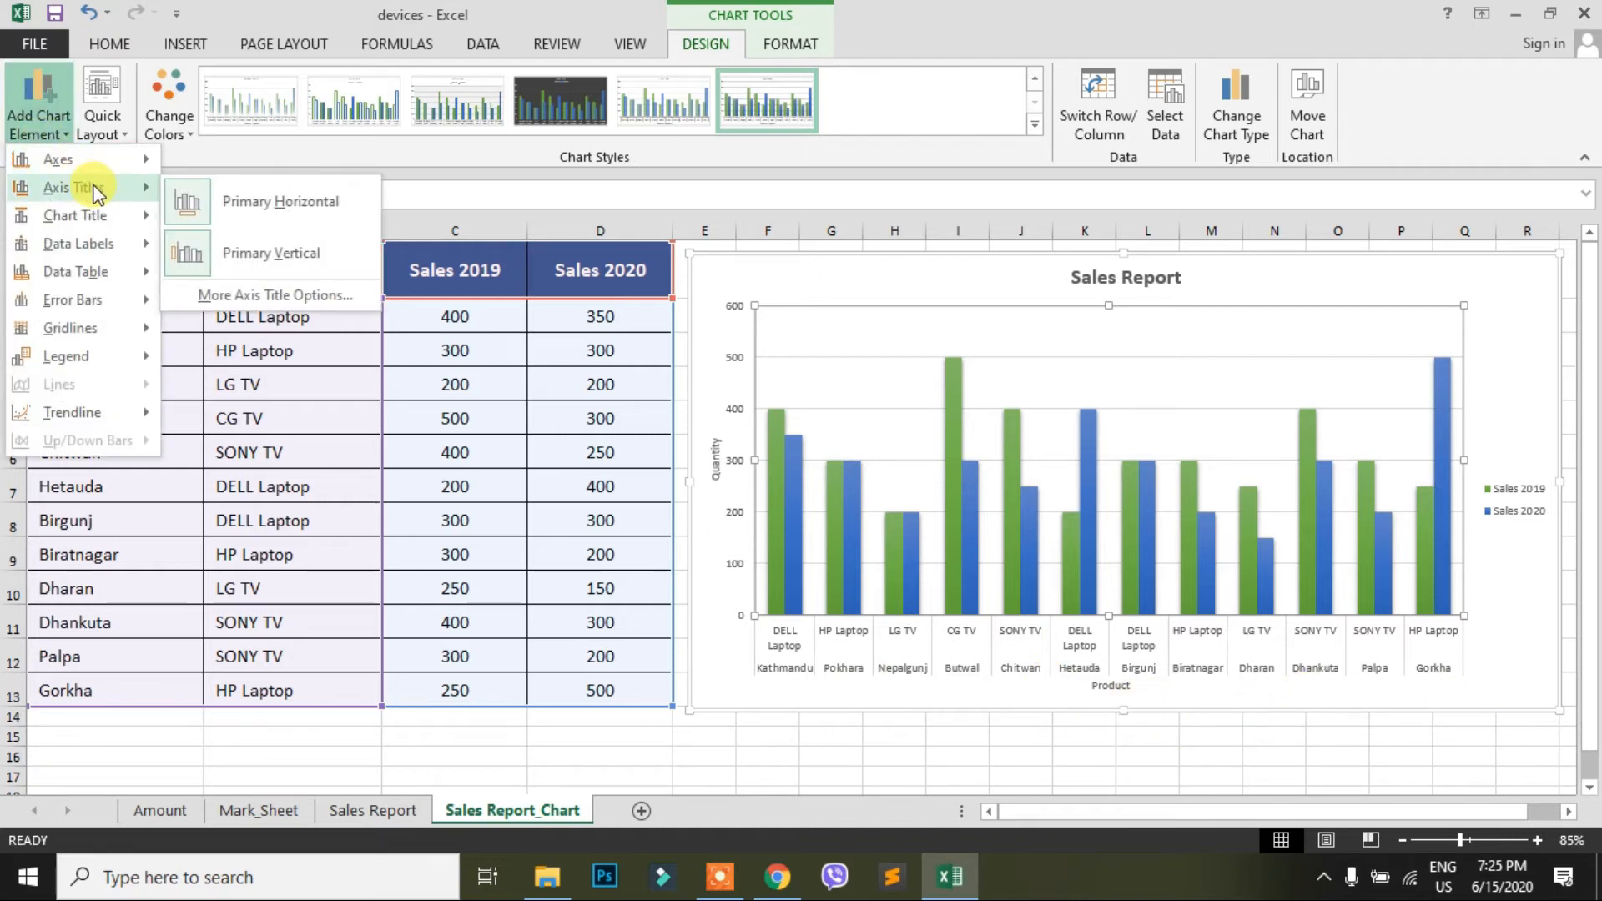
mouse_move(93, 219)
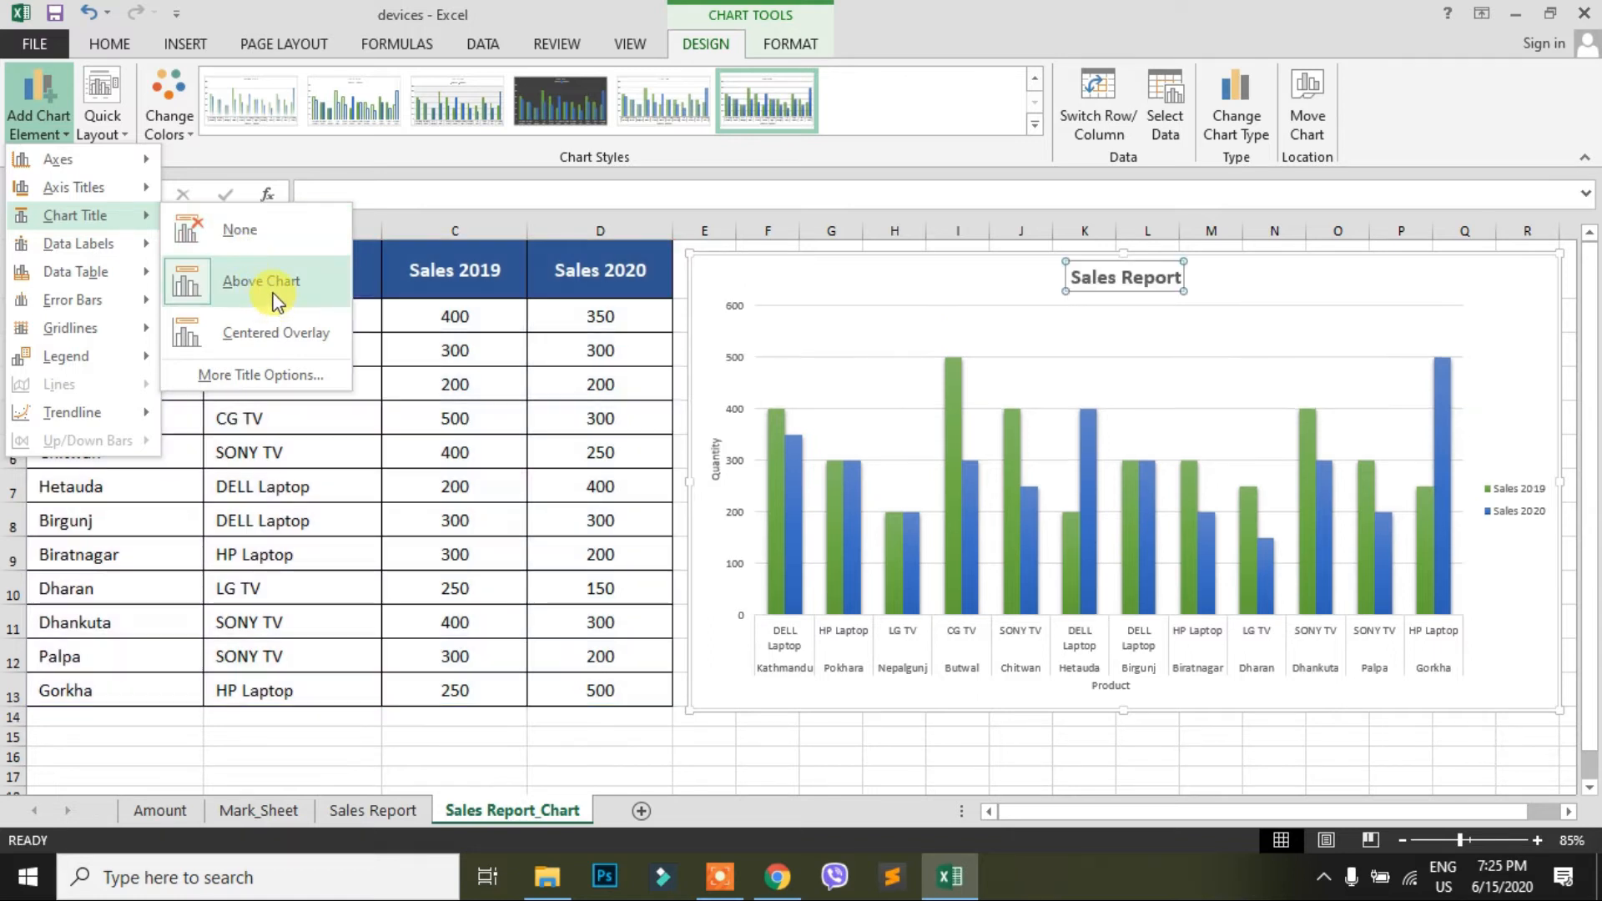
click(928, 307)
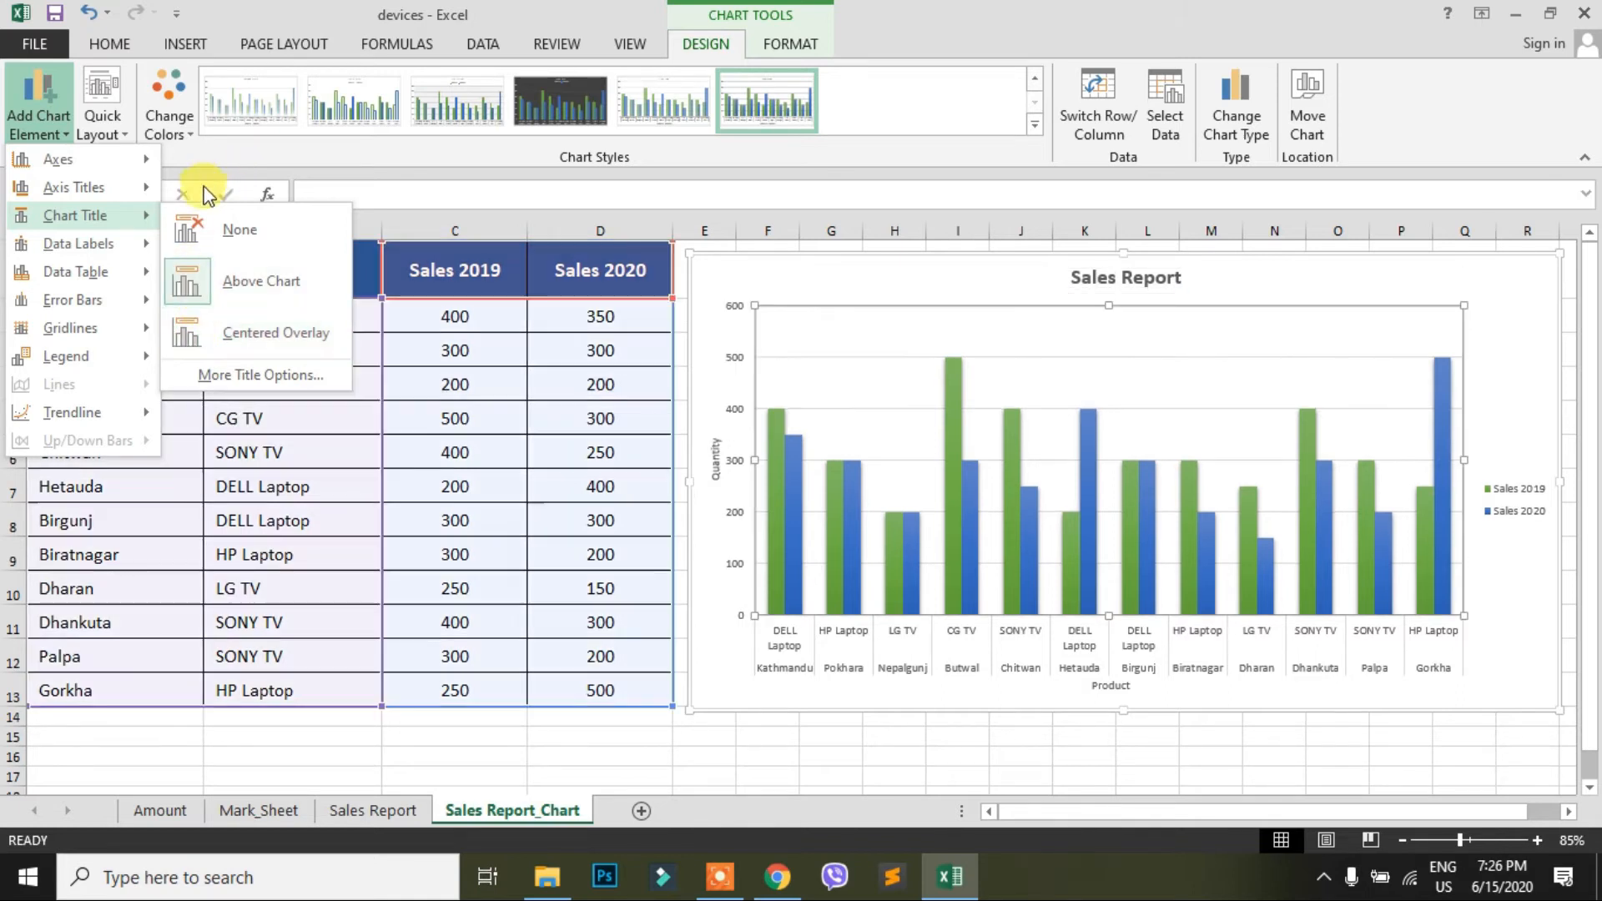
mouse_move(109, 257)
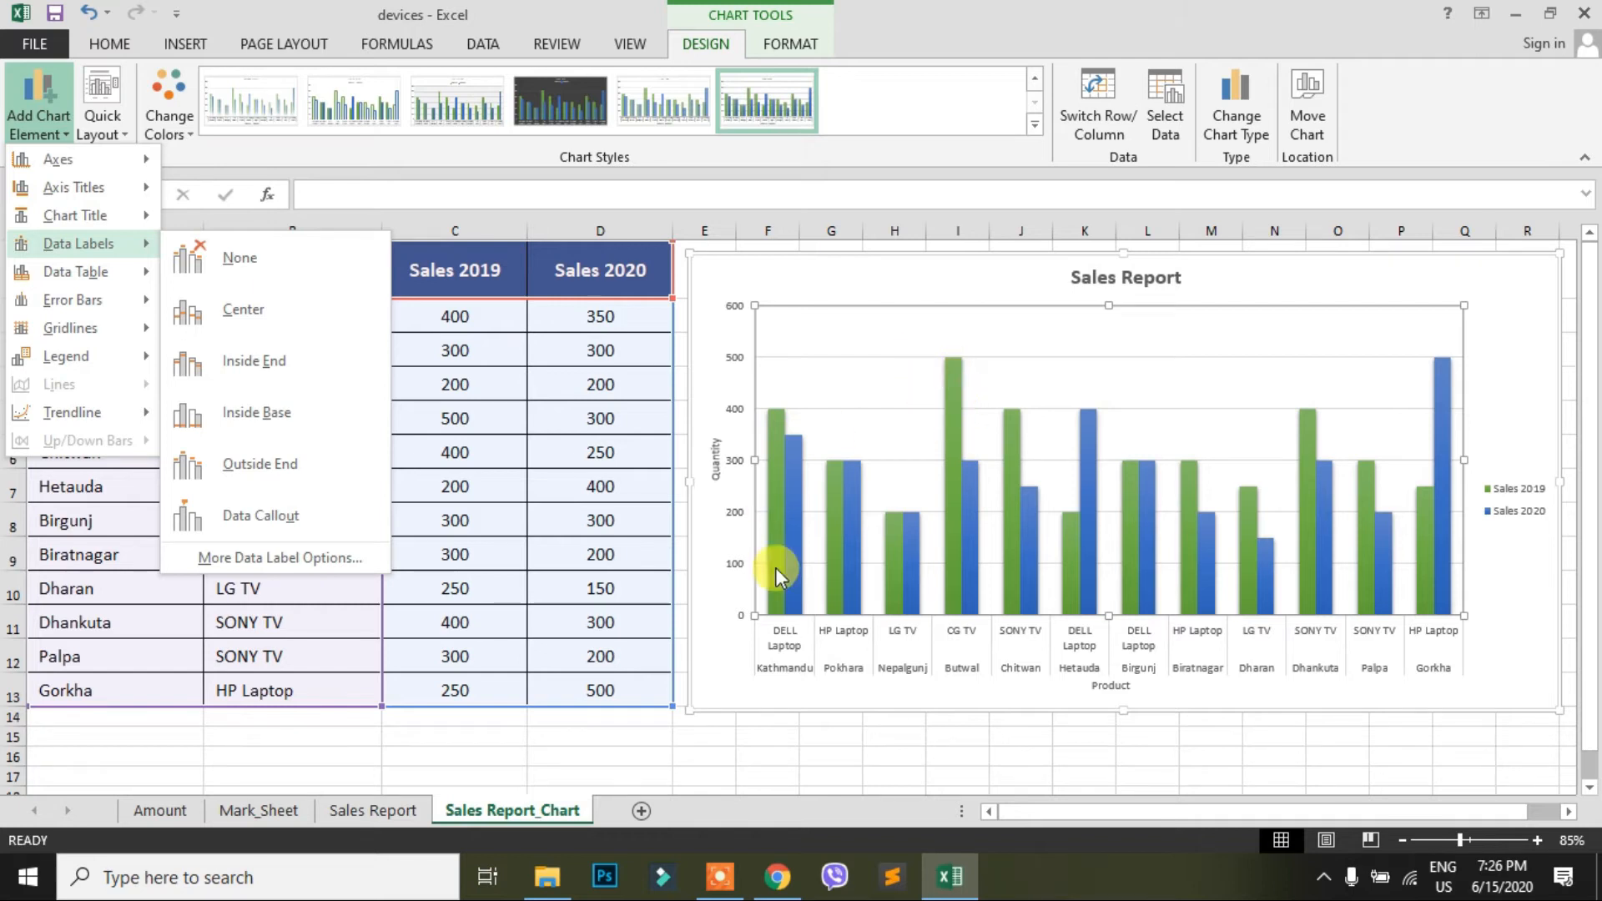
click(815, 744)
Step: Add Inside End data labels to the Sales 2019 columns and remove them again
click(952, 388)
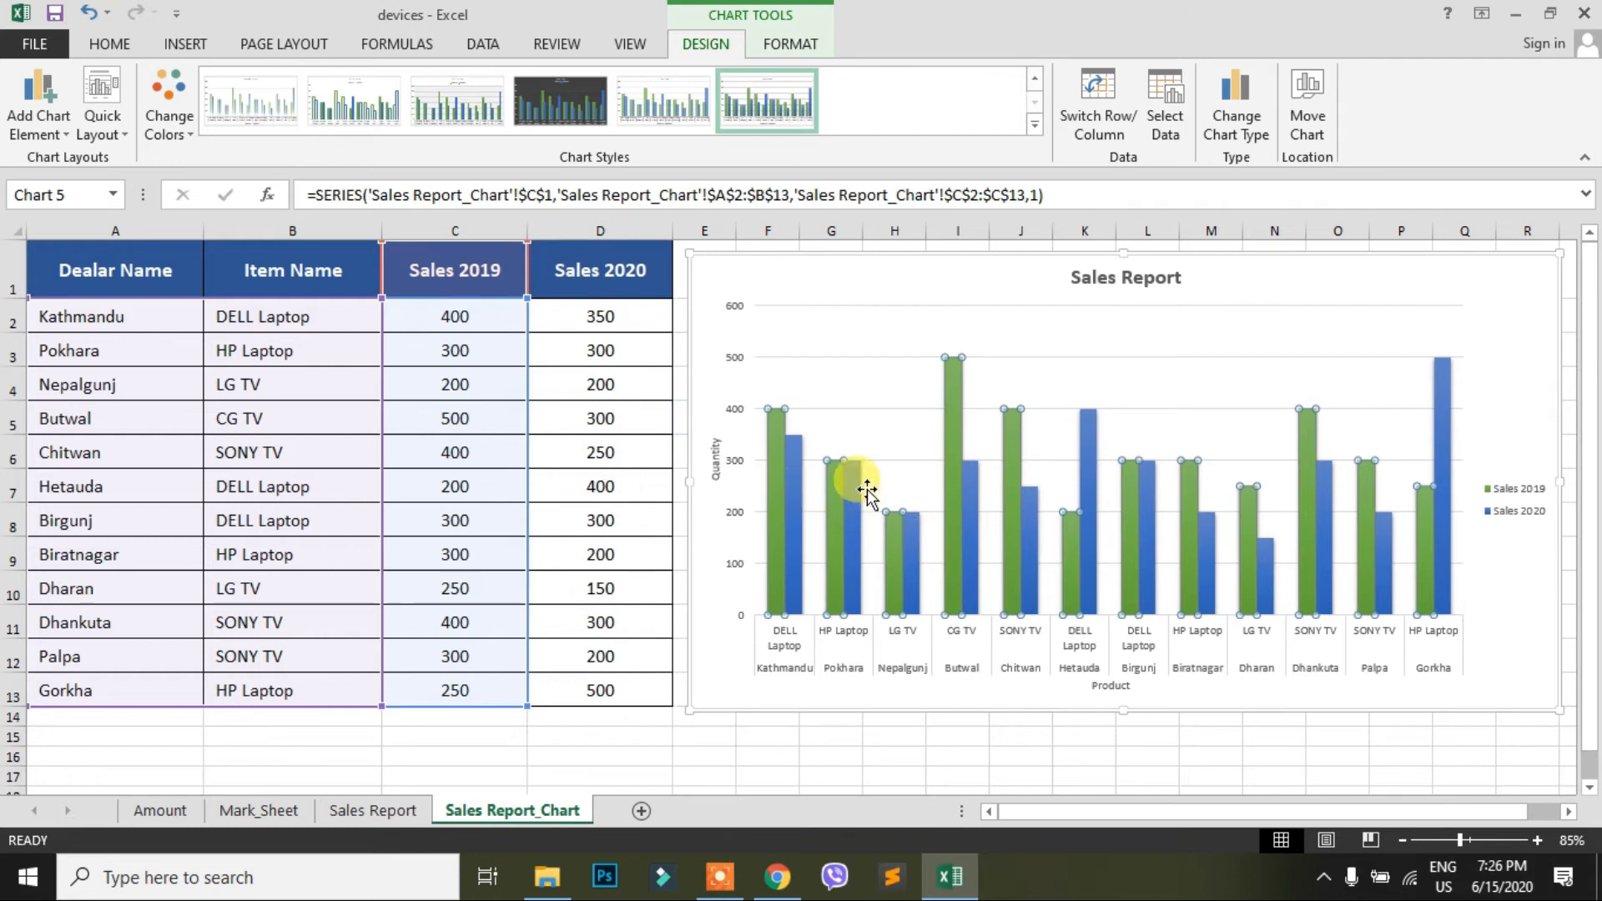
mouse_move(859, 499)
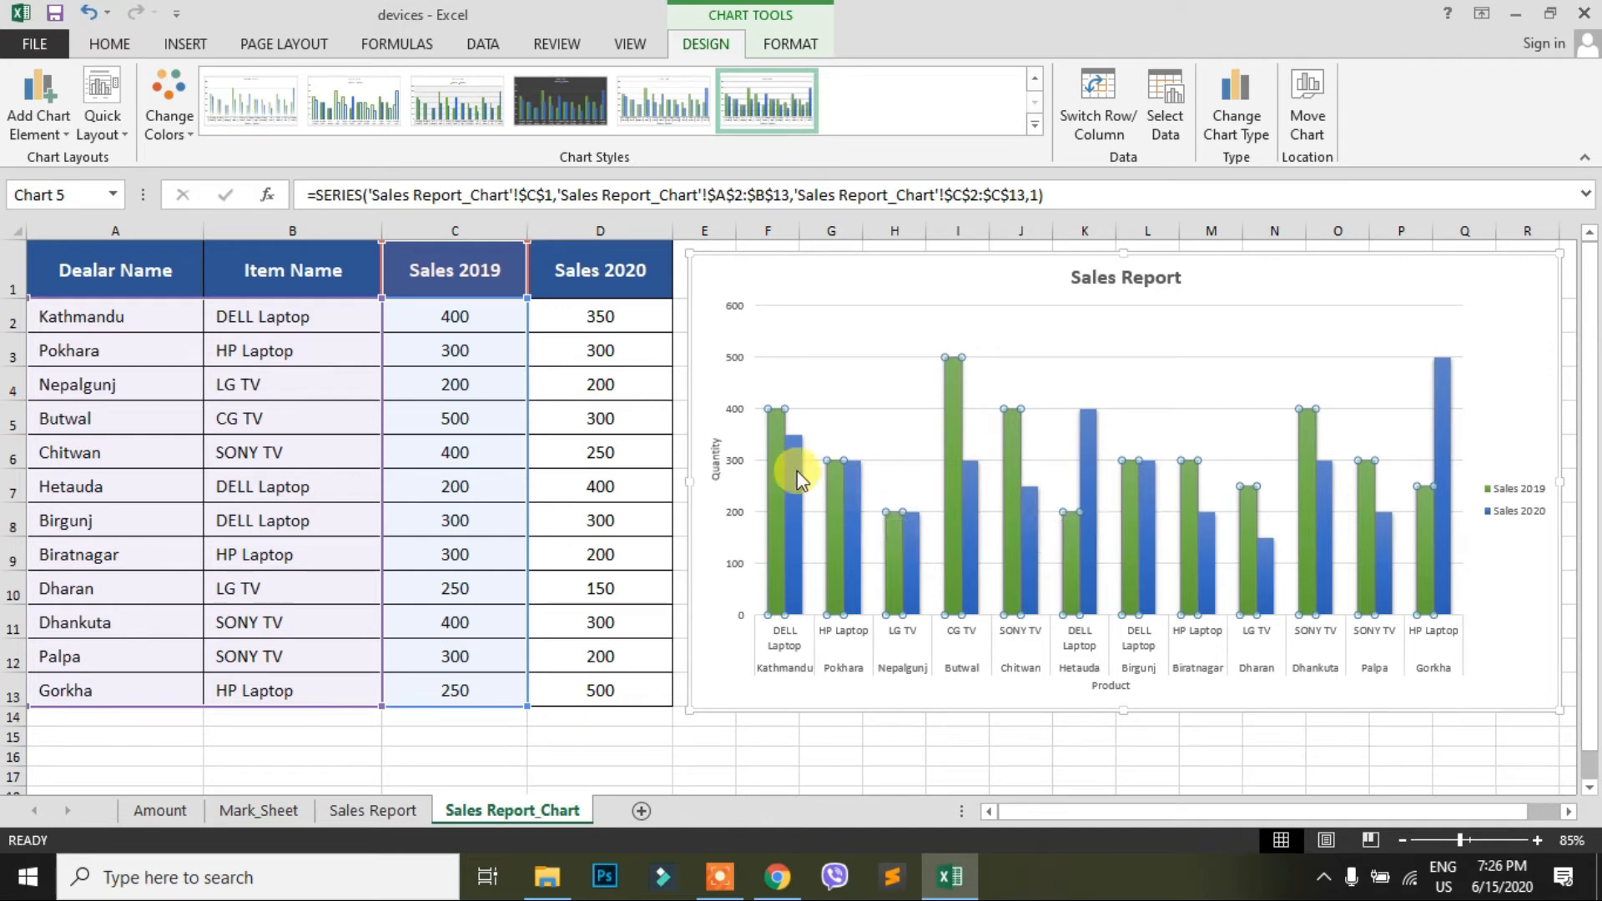
mouse_move(799, 470)
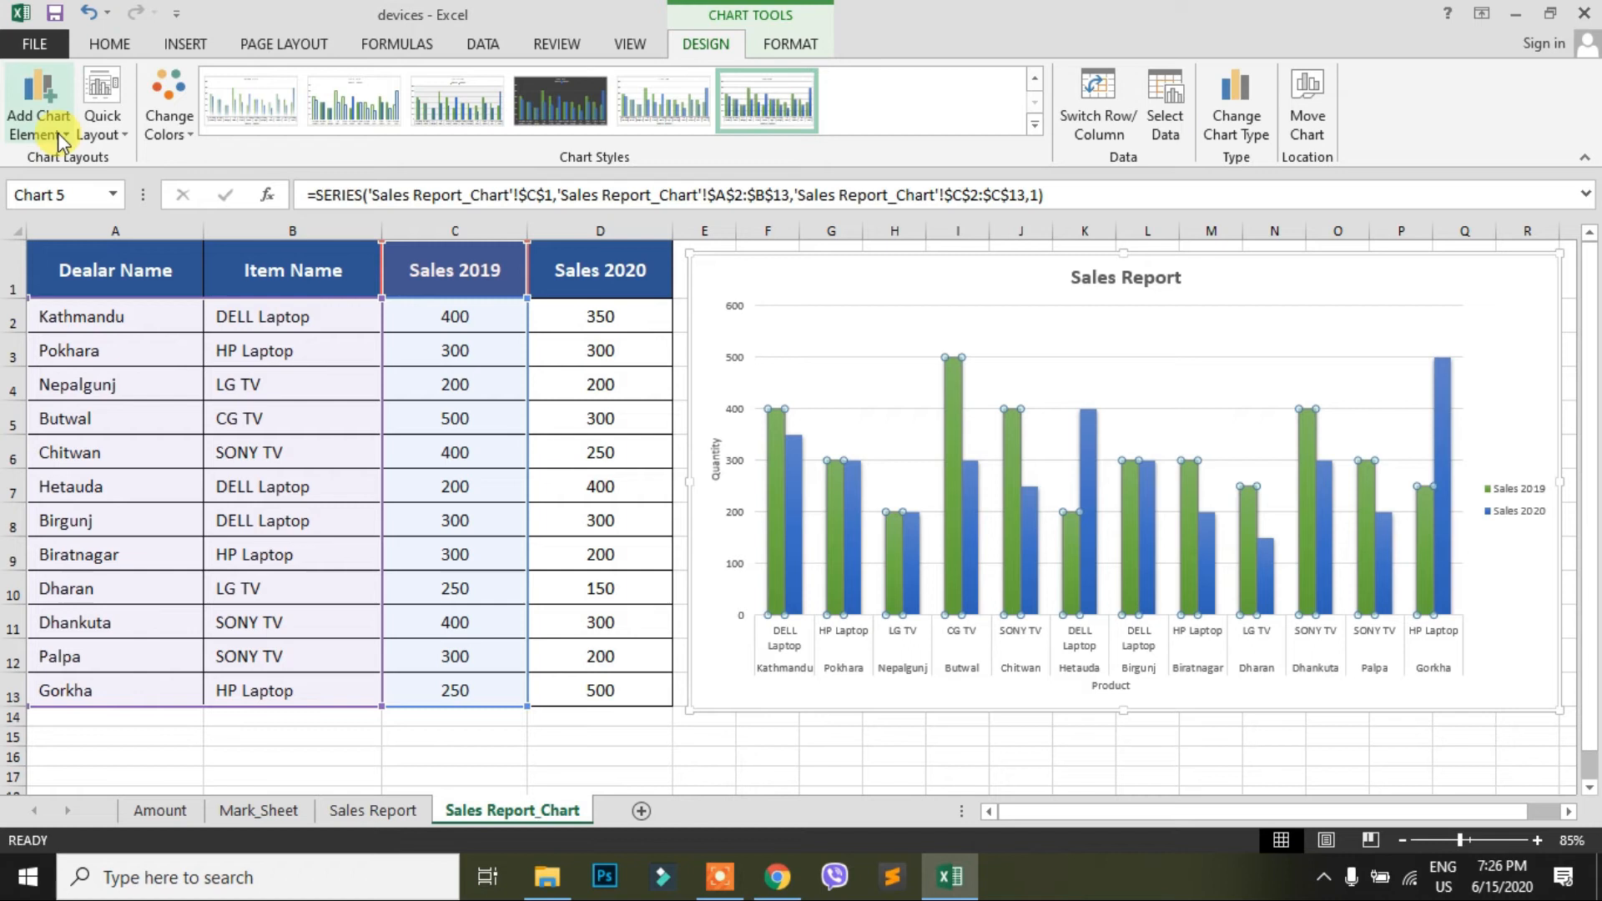
click(37, 117)
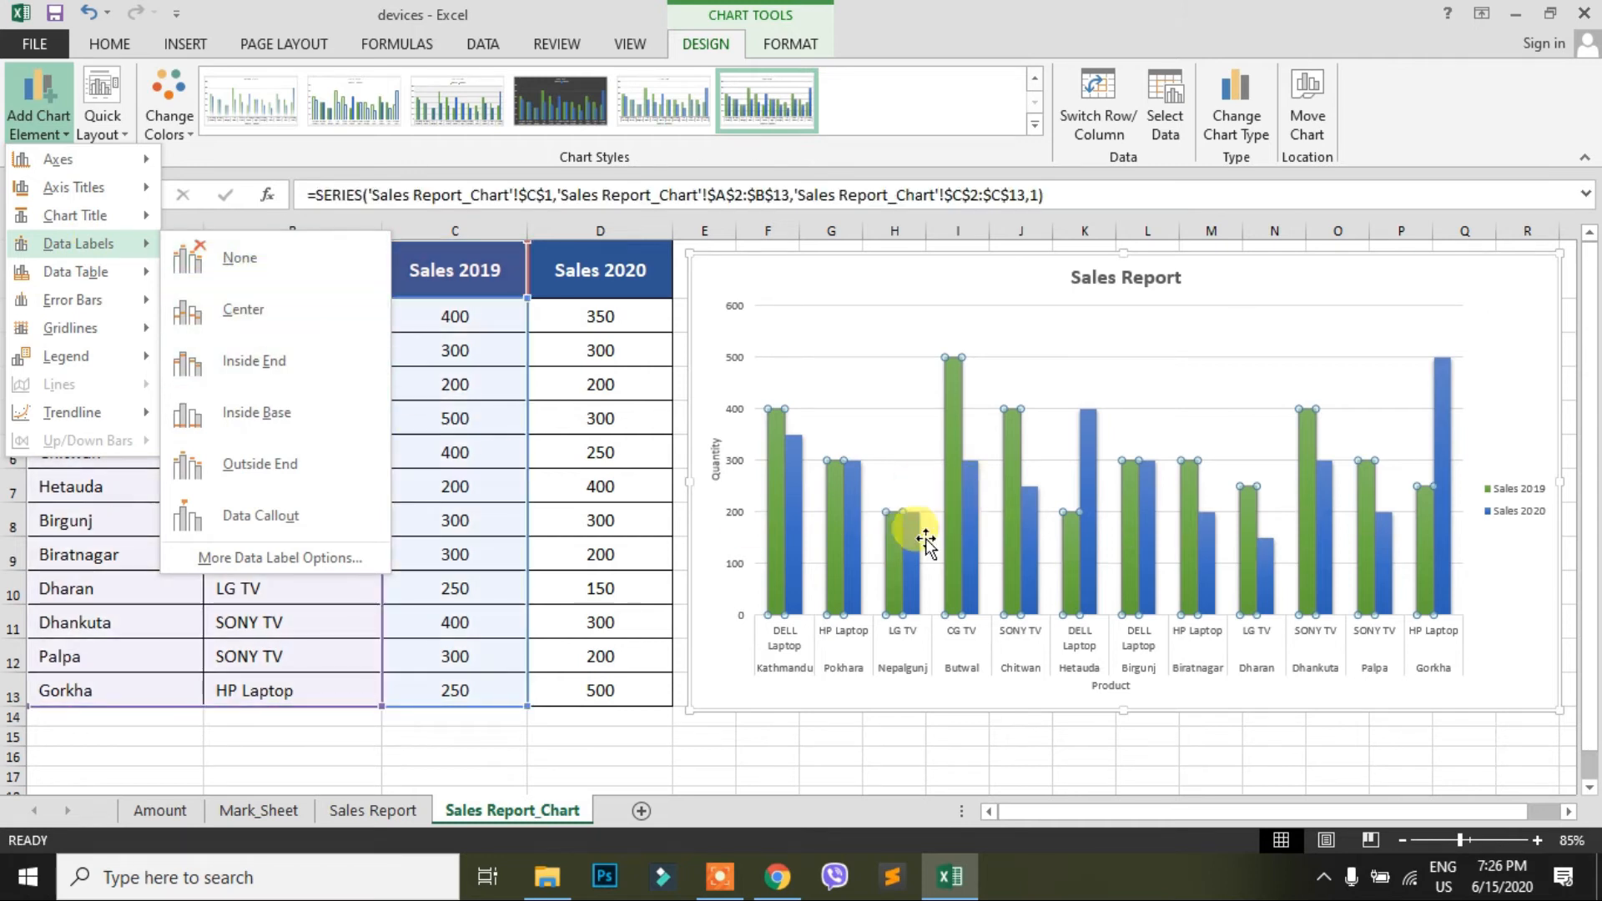
click(257, 369)
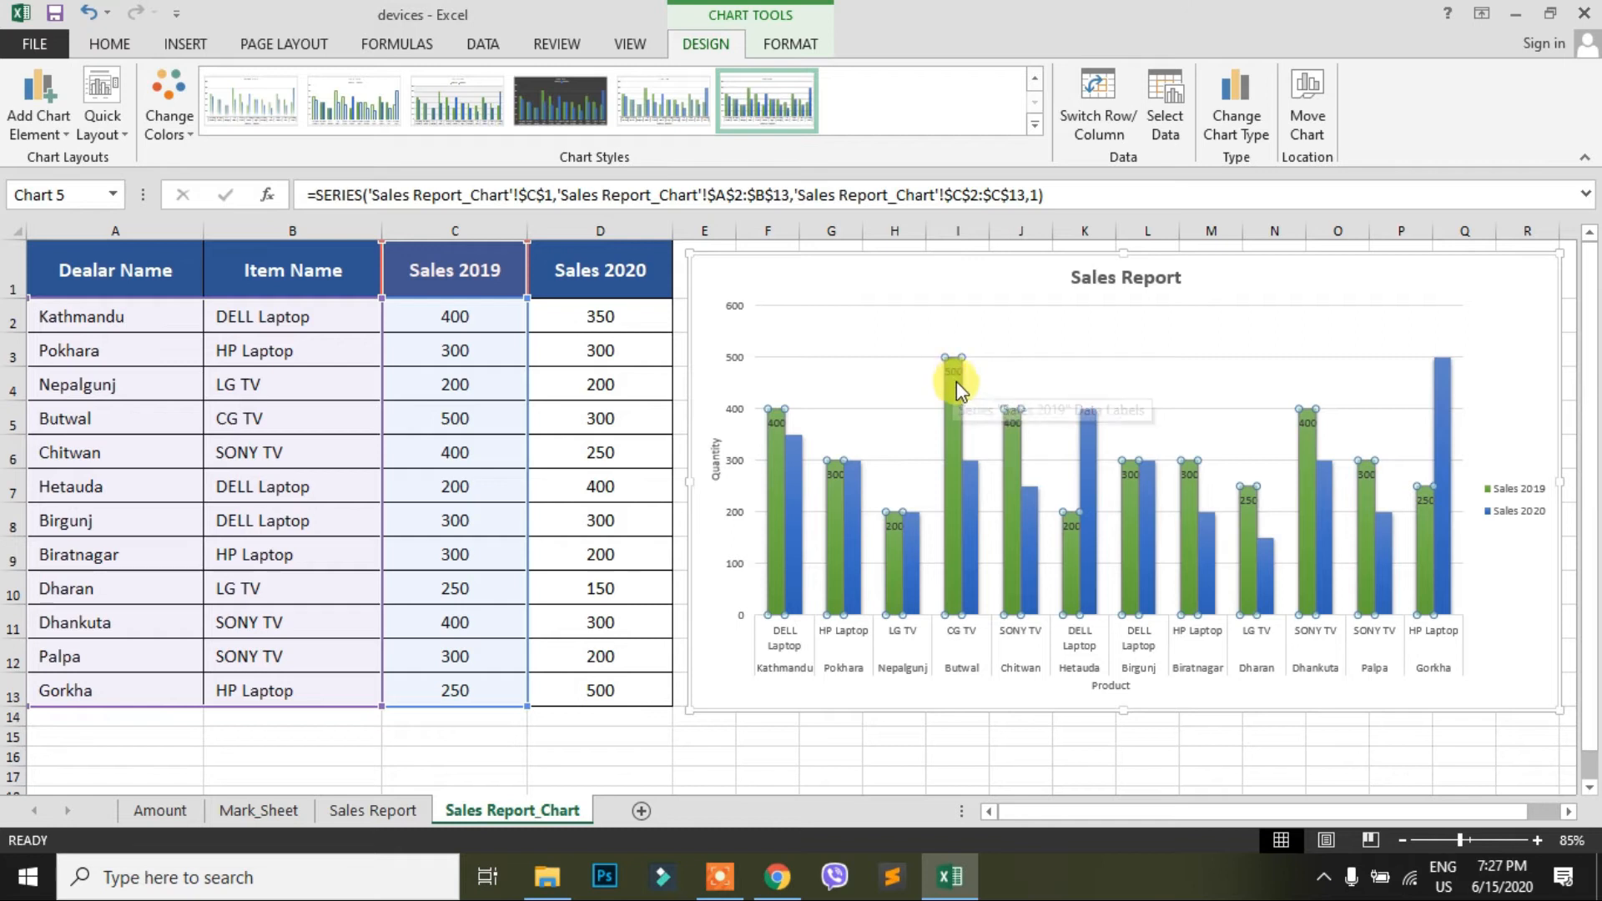
click(39, 126)
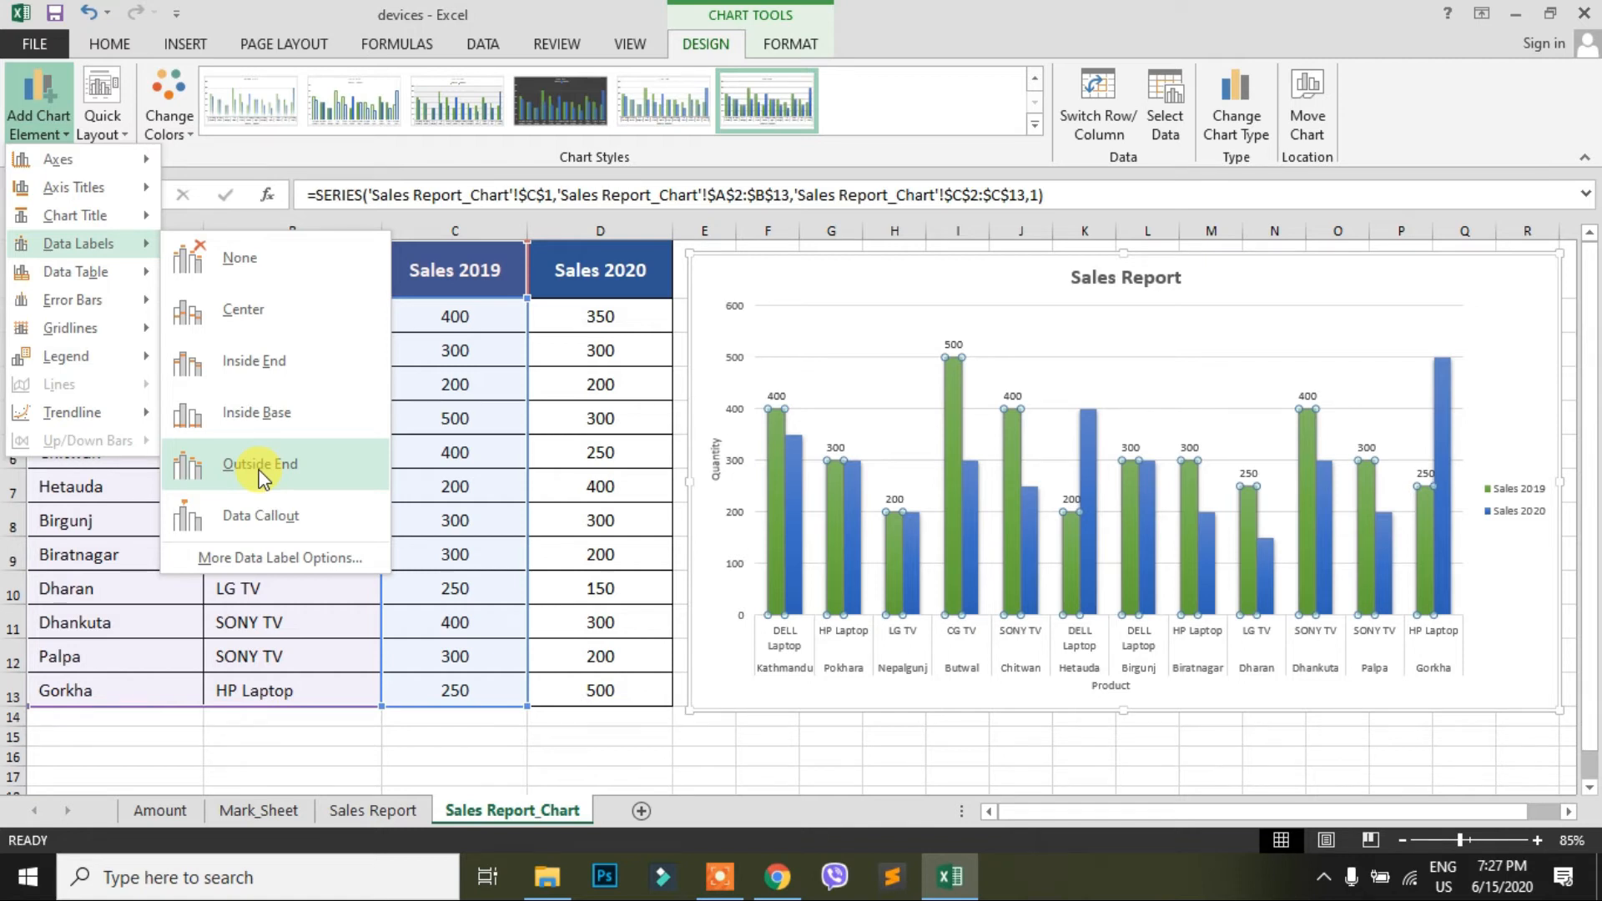
click(227, 265)
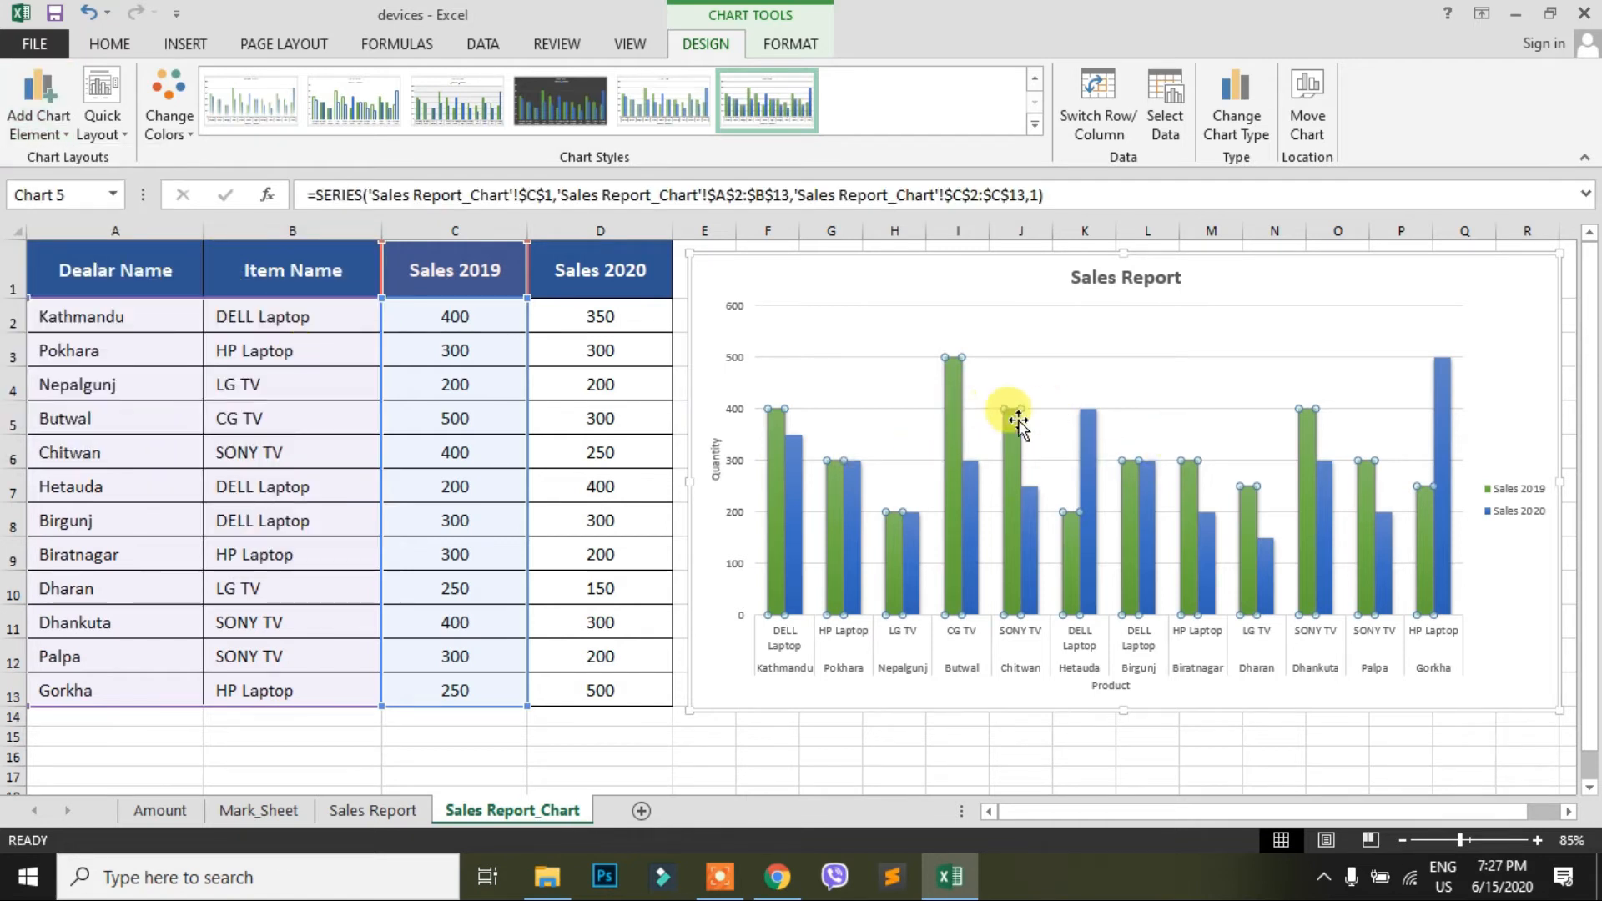
Step: Add a data table with legend keys below the columns and remove it again
click(54, 137)
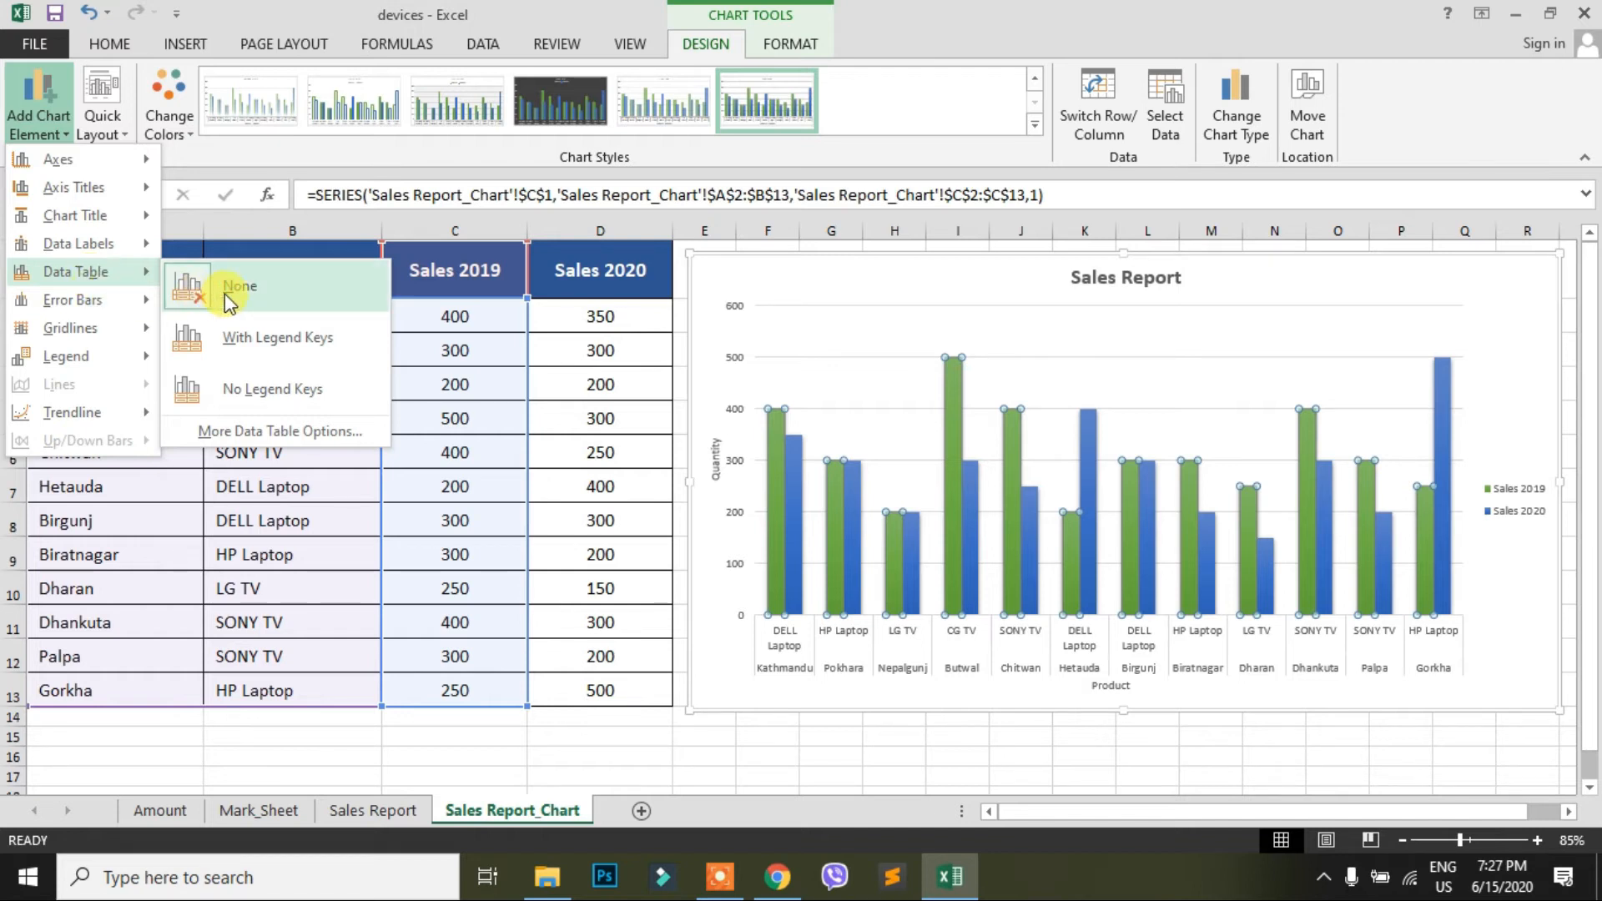
click(274, 342)
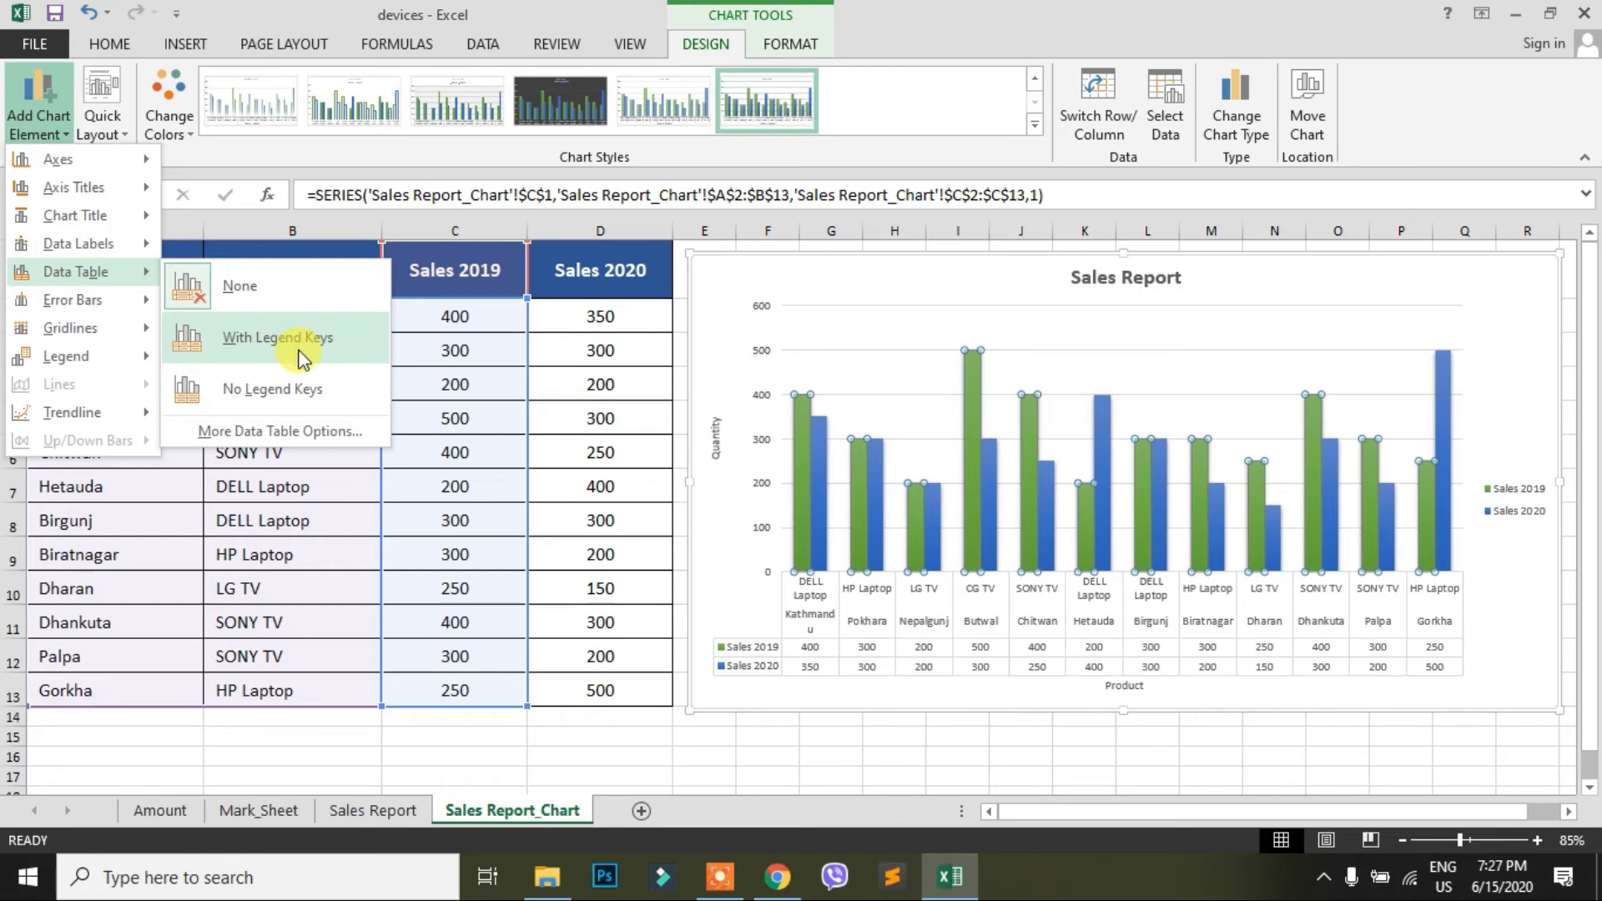
click(299, 351)
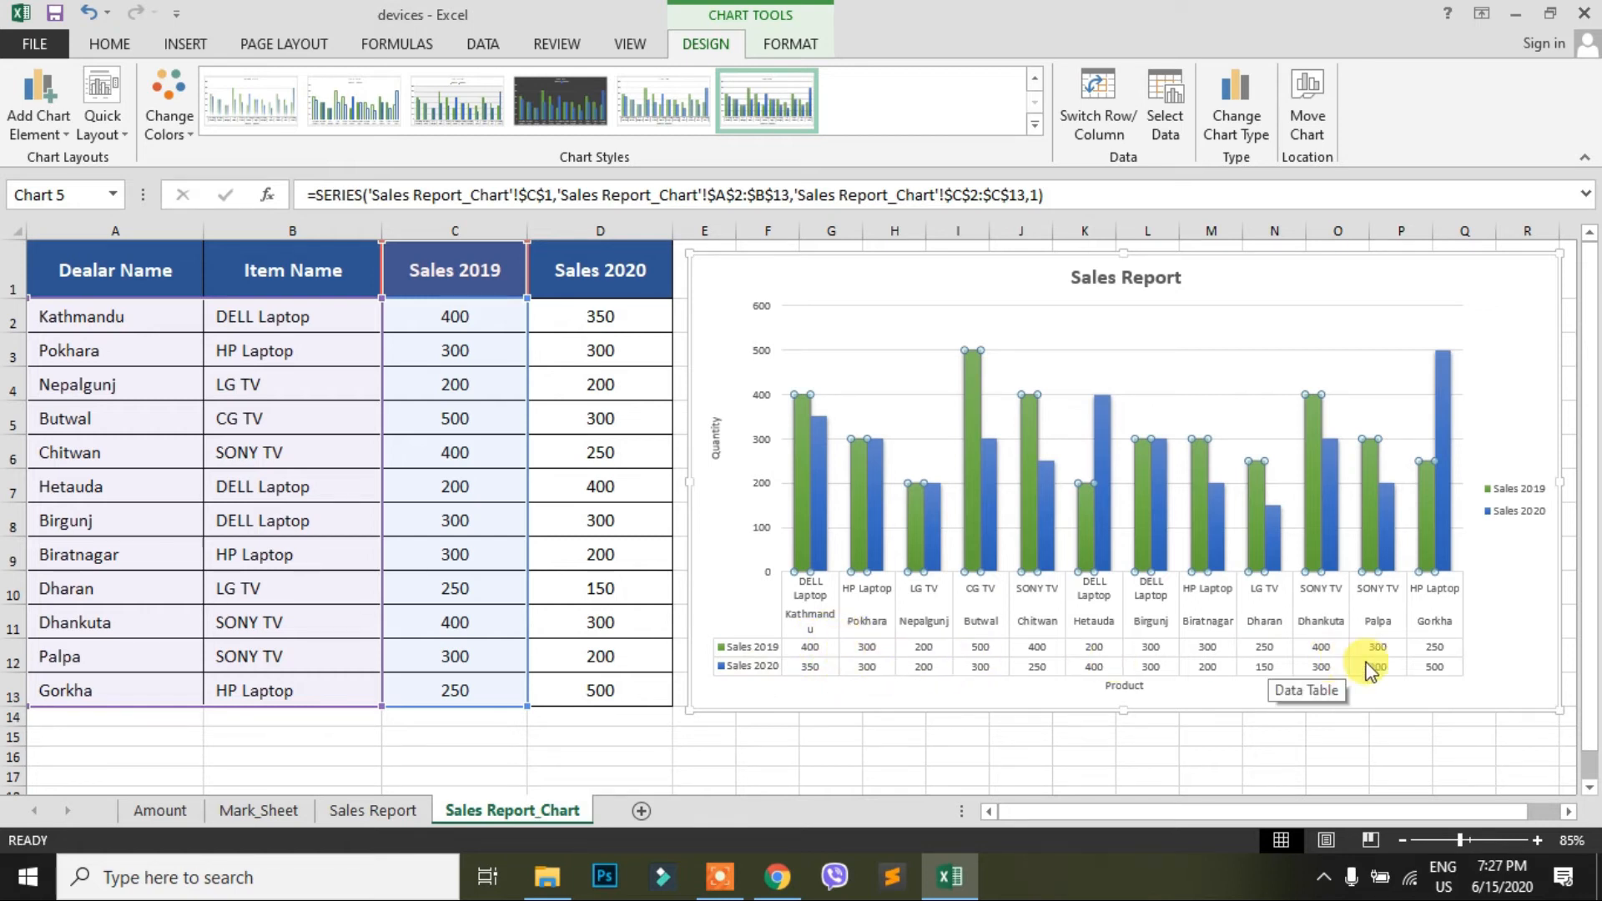
click(48, 133)
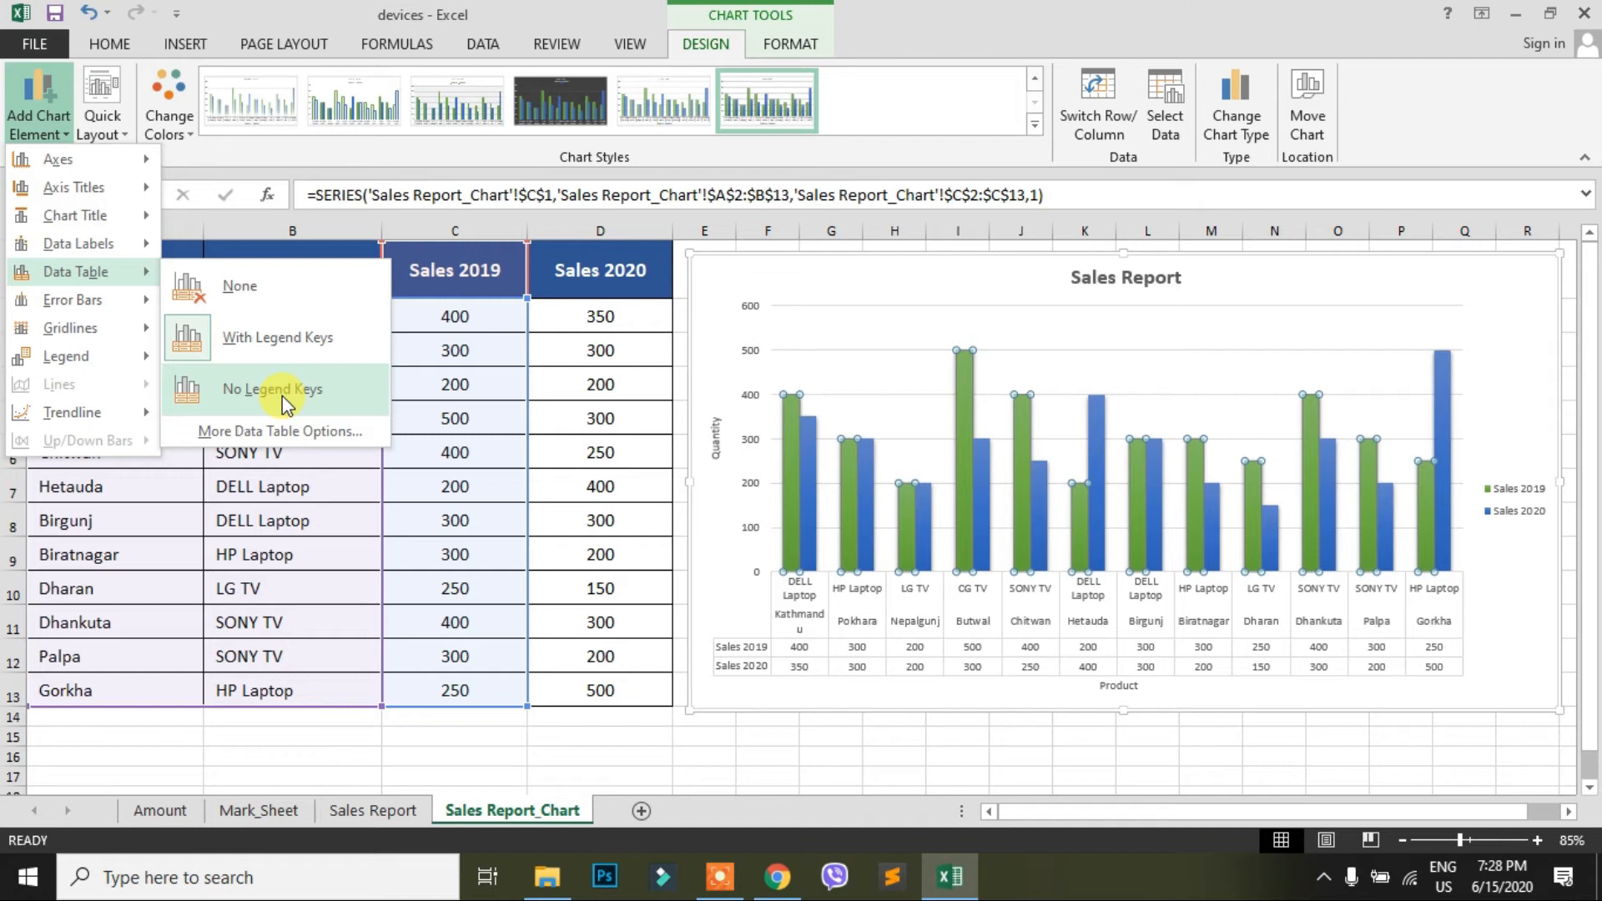
click(222, 288)
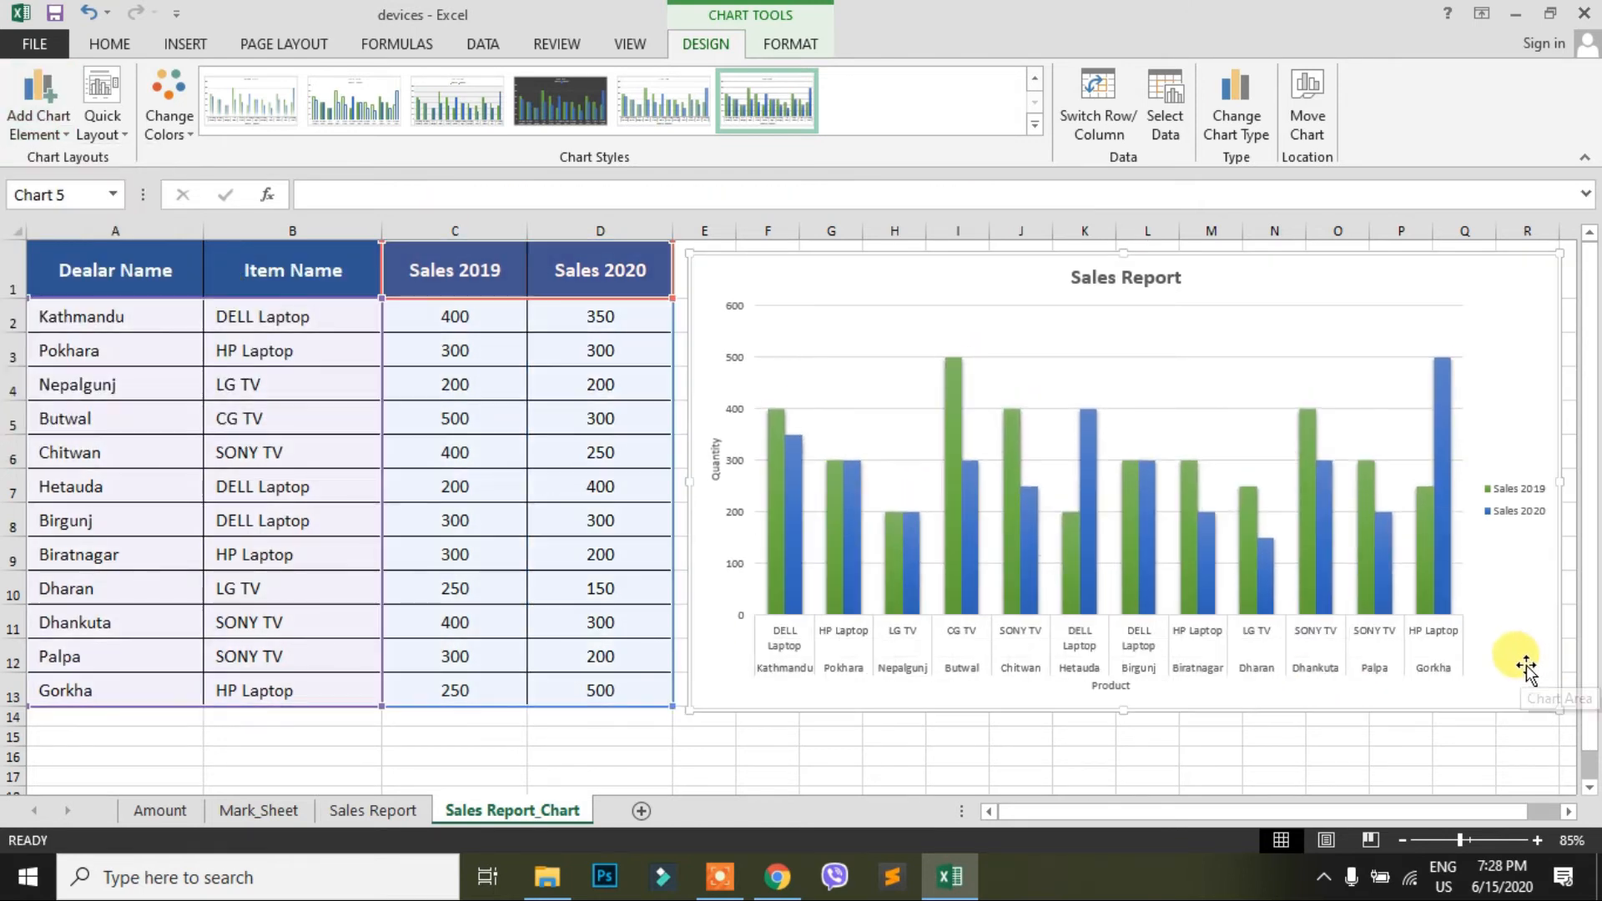
Step: Add primary major vertical gridlines to the chart
click(28, 127)
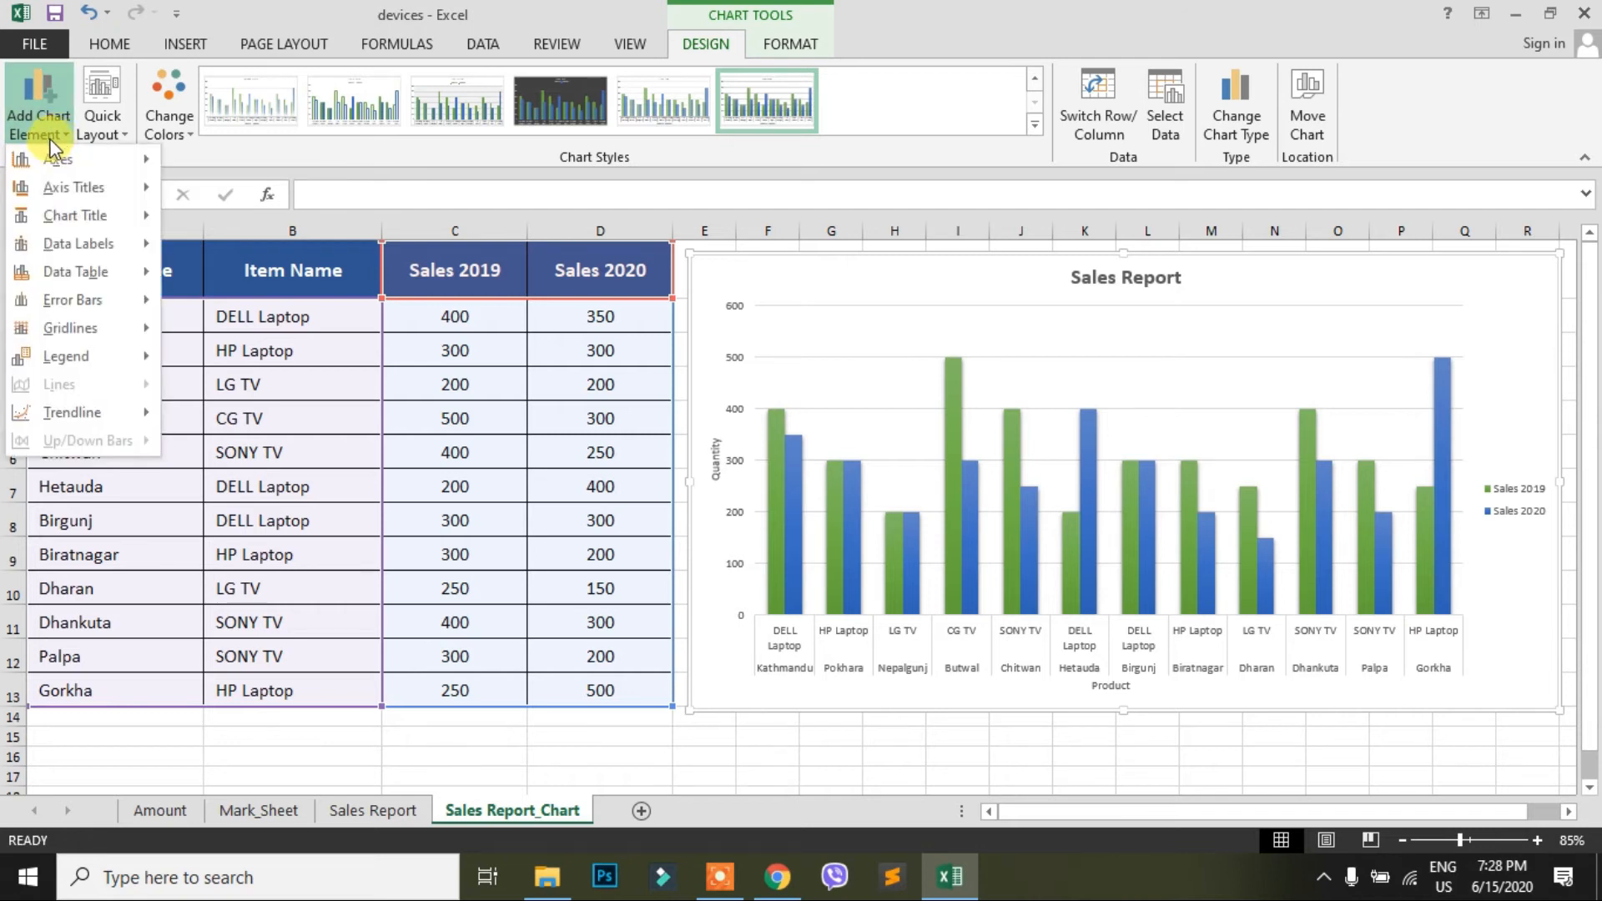
mouse_move(34, 188)
mouse_move(110, 331)
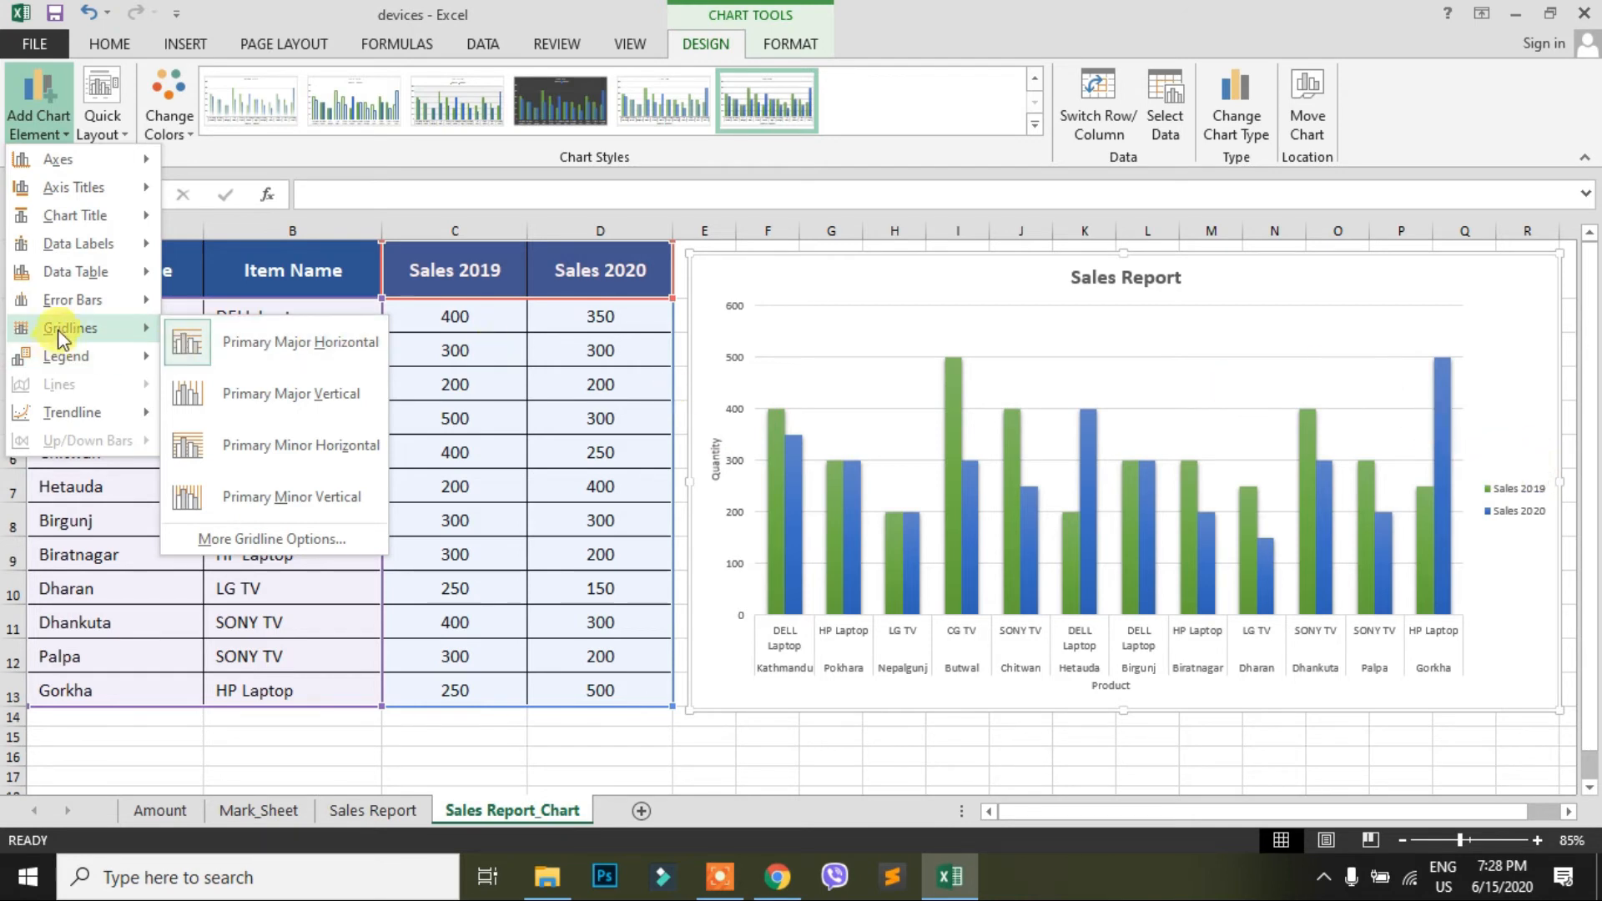
click(300, 400)
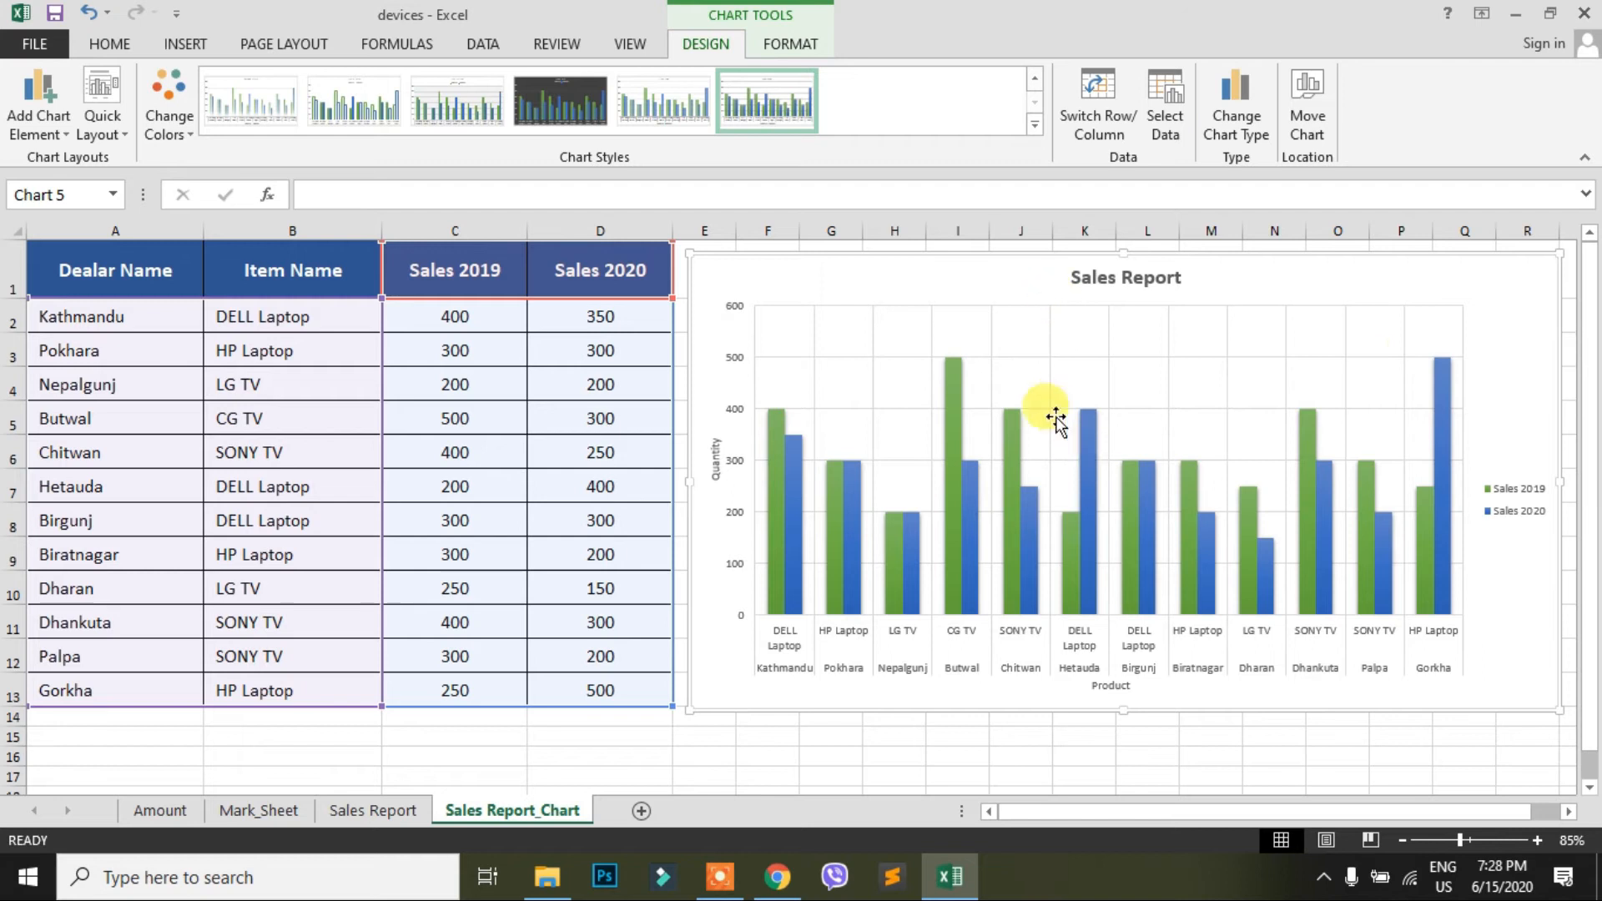
Step: Move the chart's legend to the left side of the columns
click(66, 134)
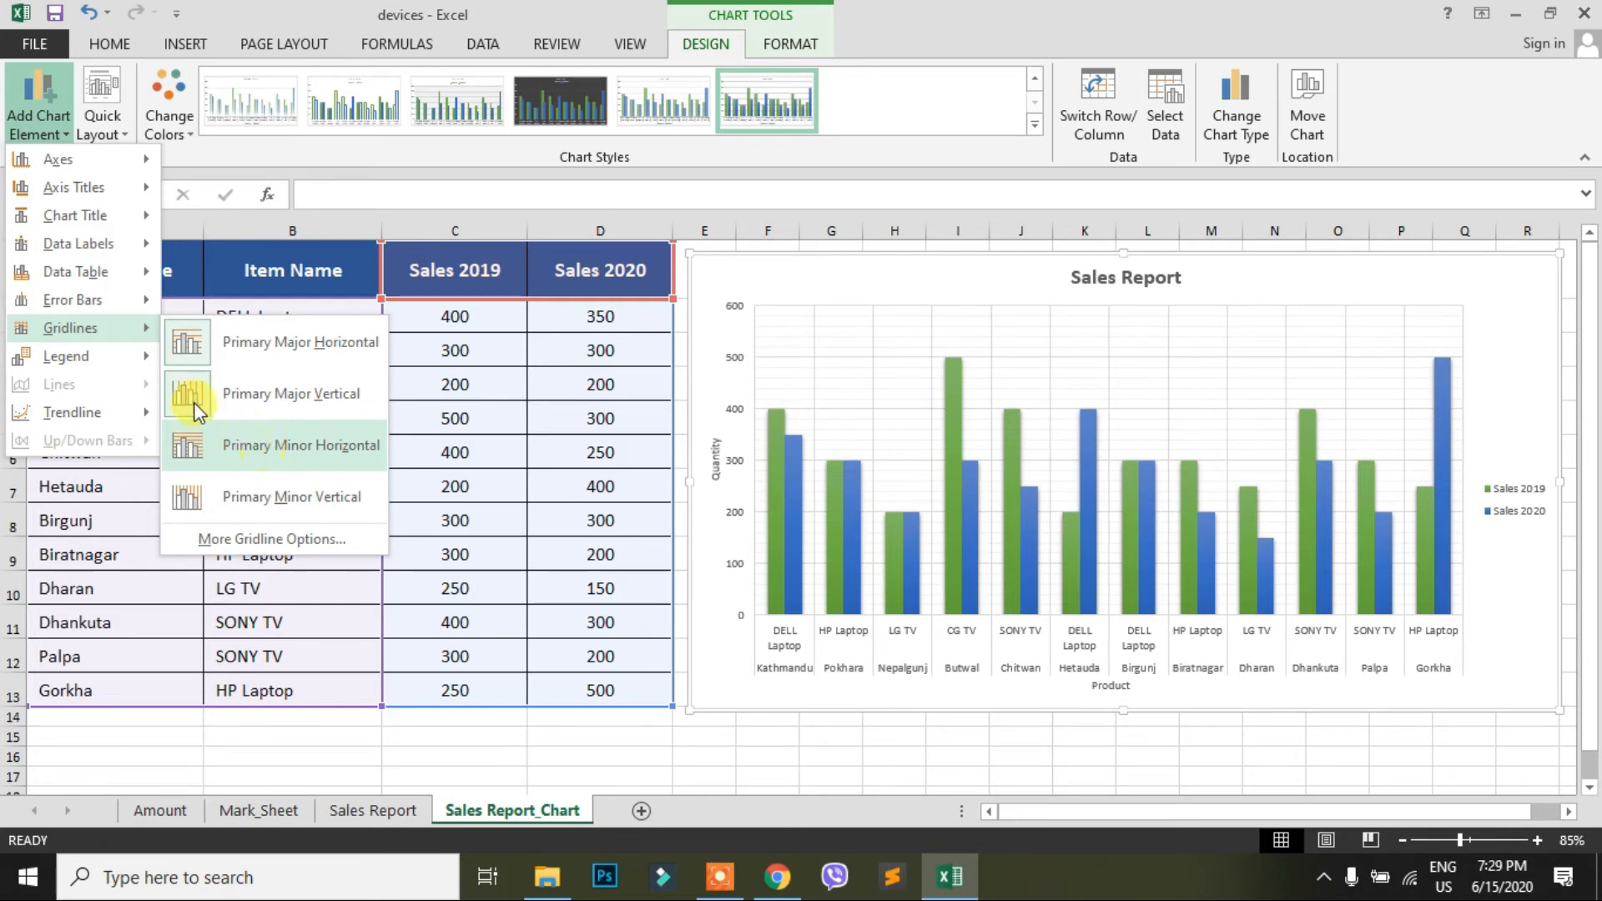
mouse_move(106, 375)
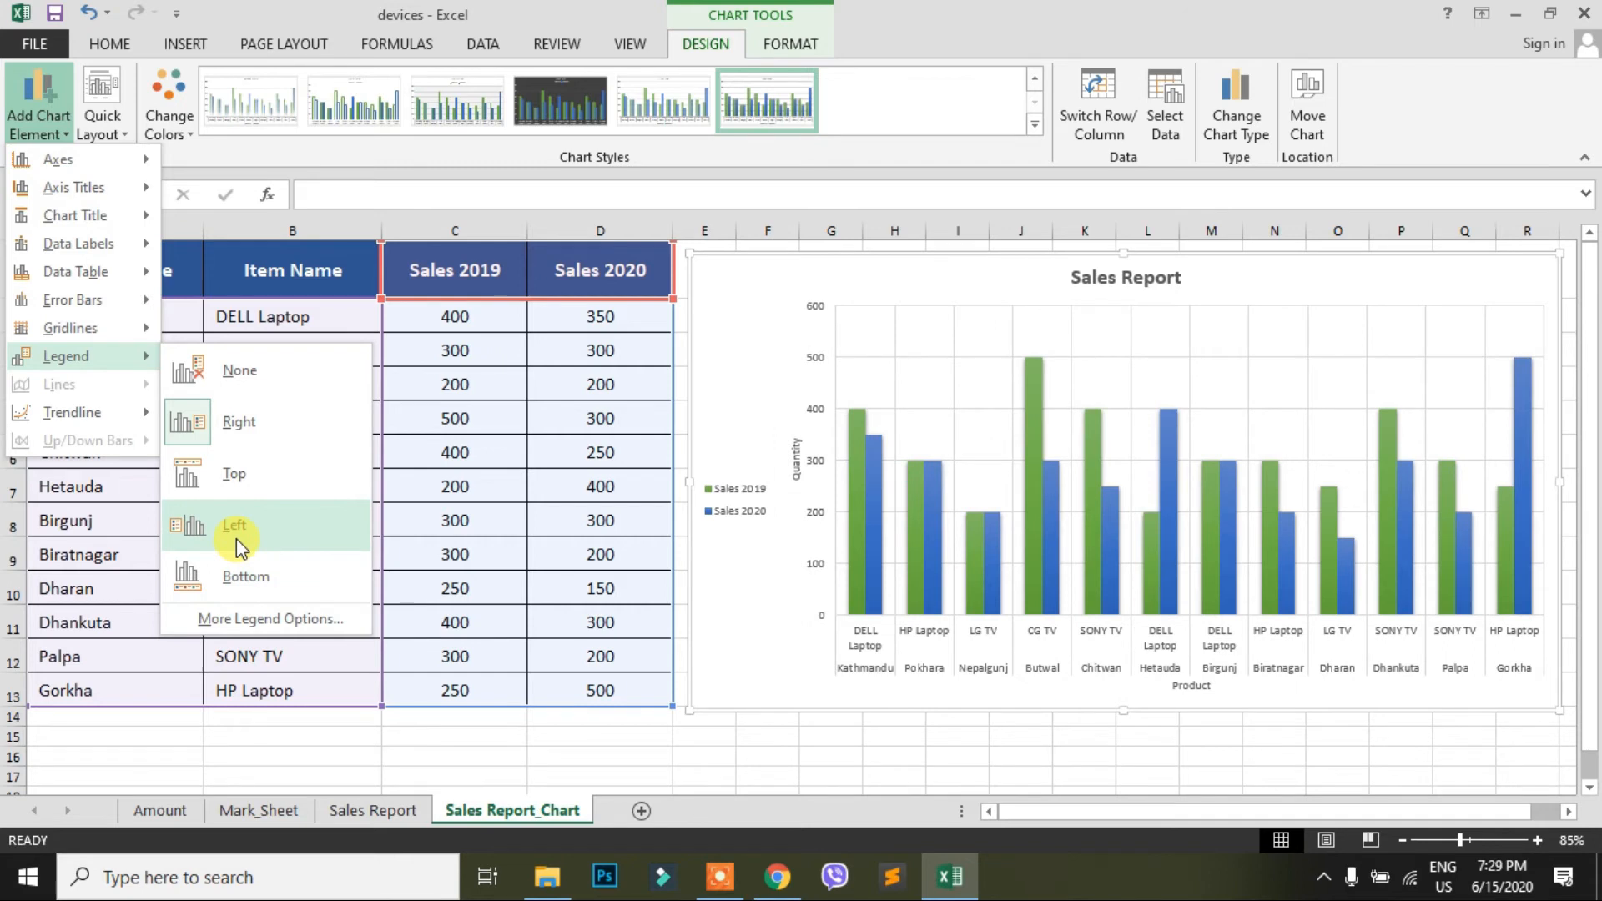
click(237, 538)
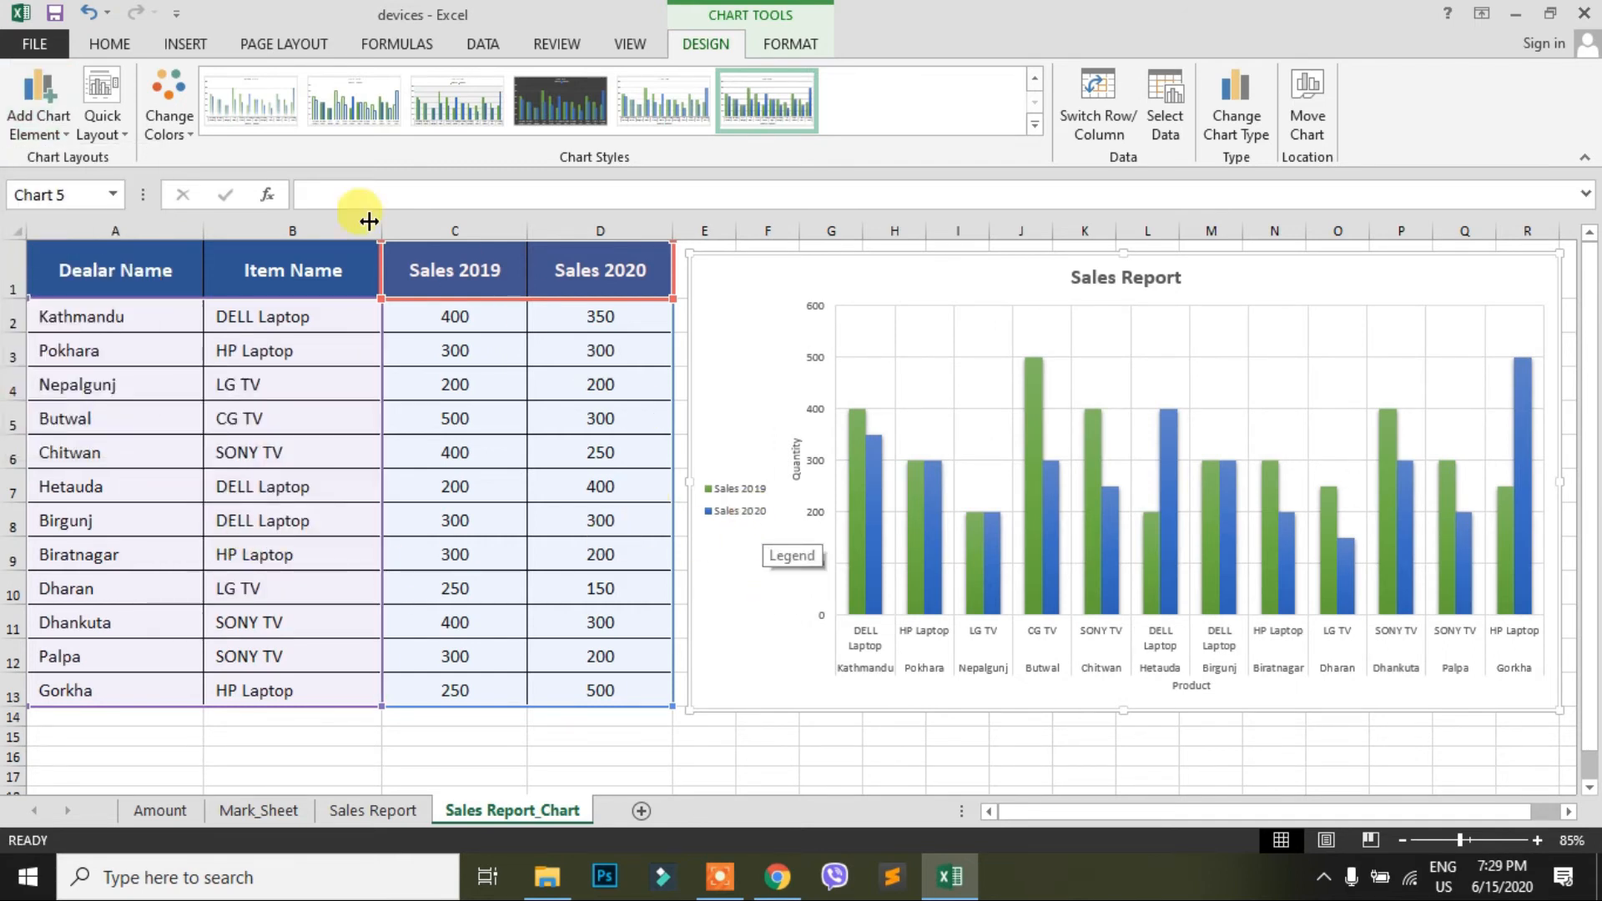
Step: Add a linear trendline for the Sales 2020 series to the chart and remove it again
click(38, 132)
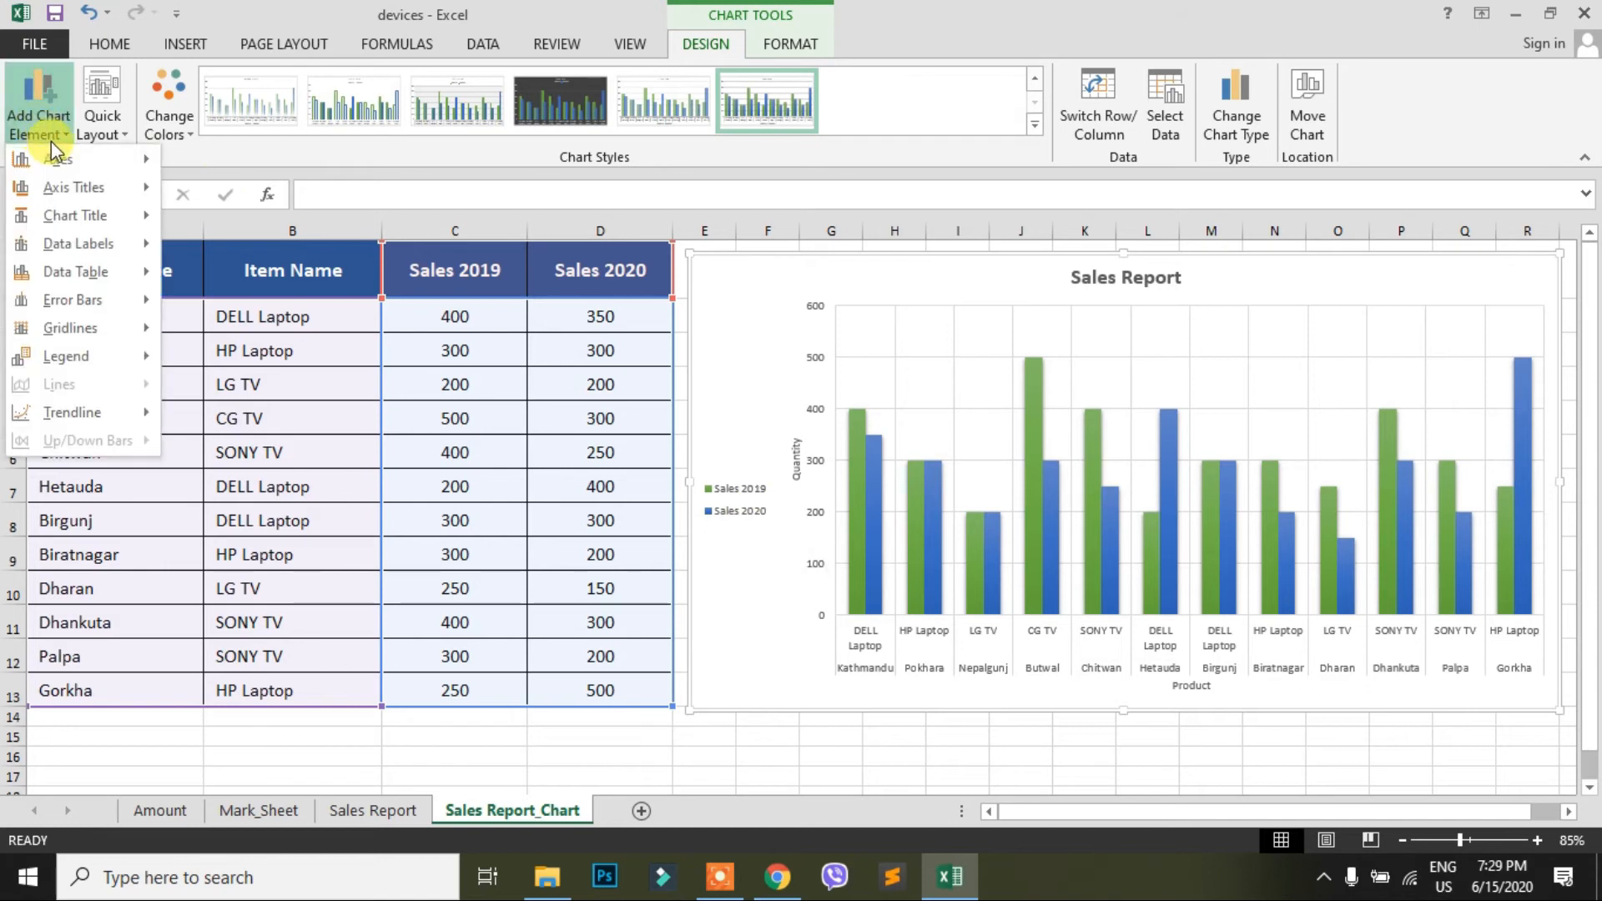
mouse_move(152, 333)
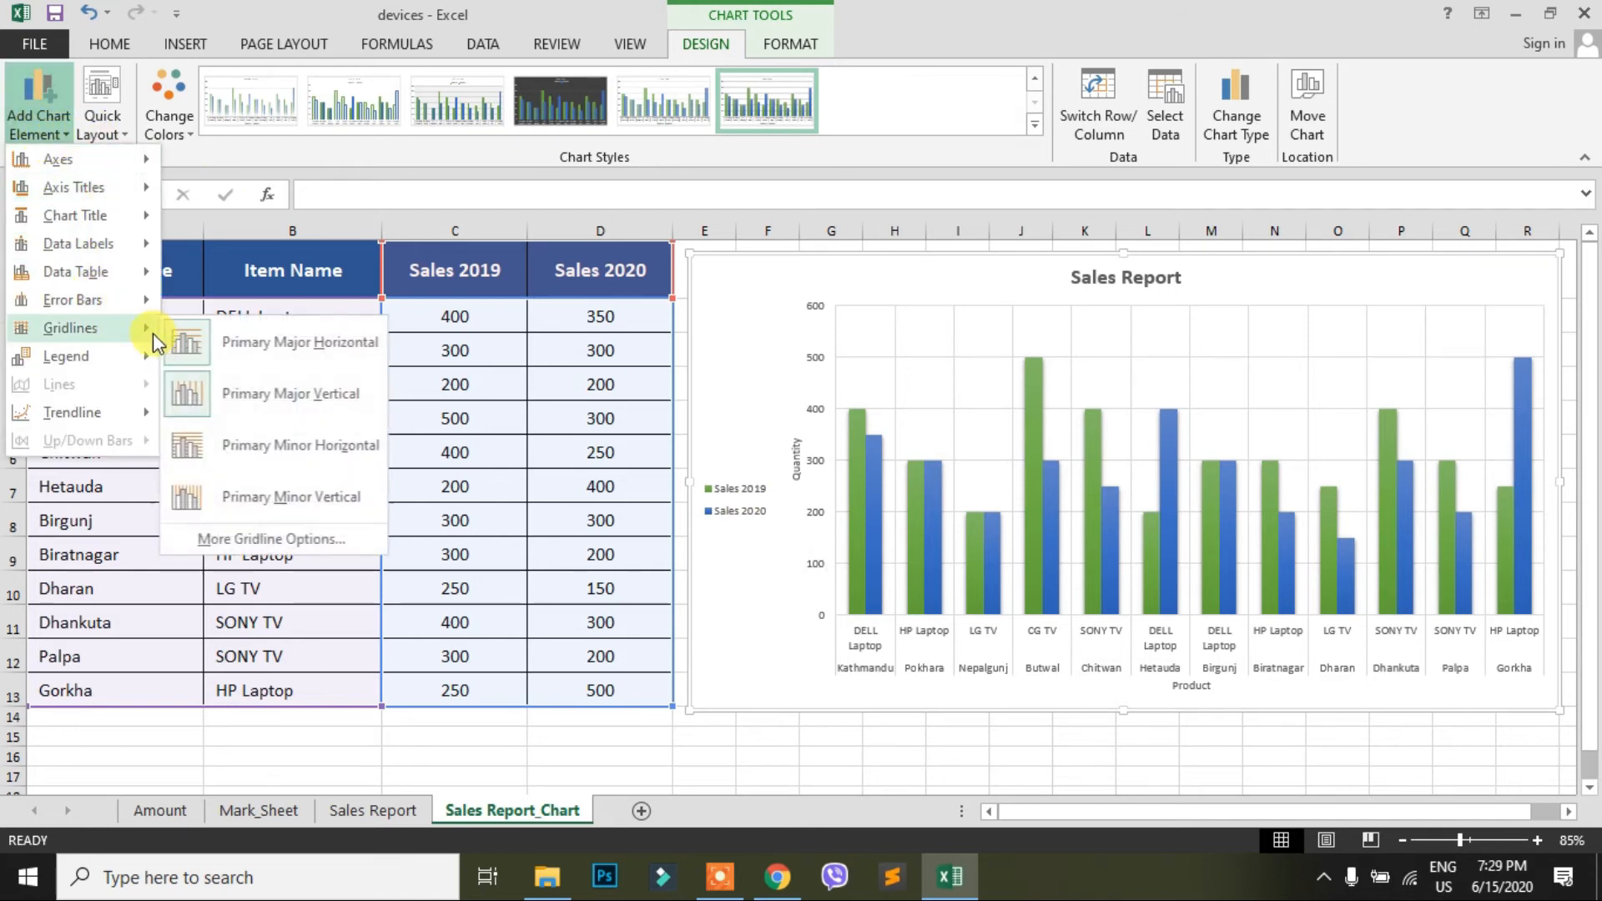
mouse_move(109, 424)
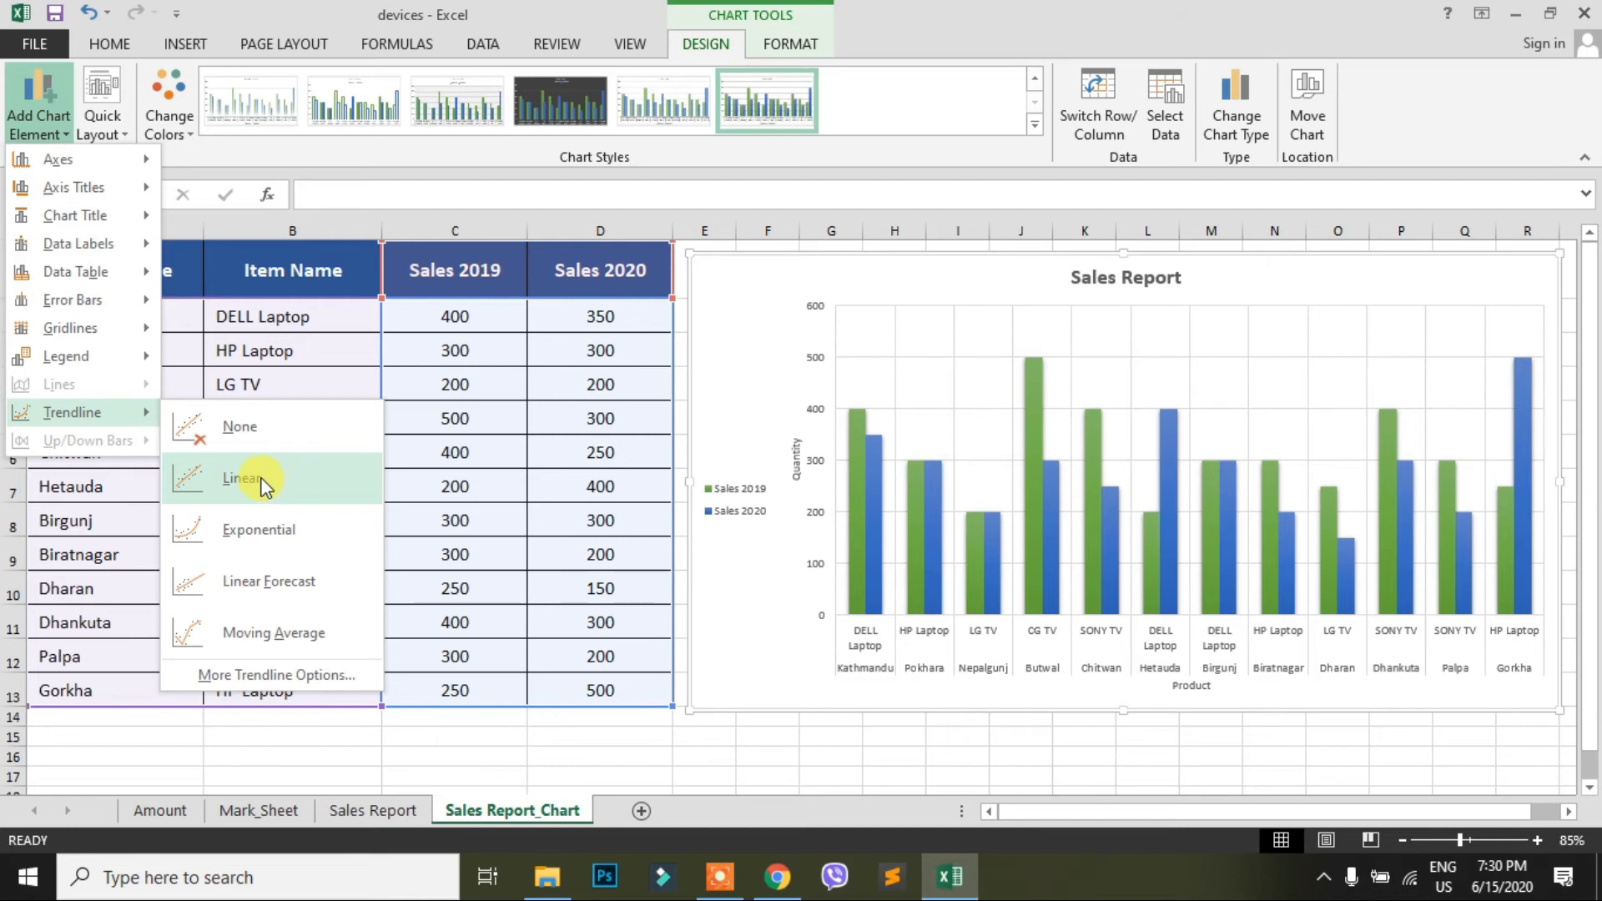
click(261, 482)
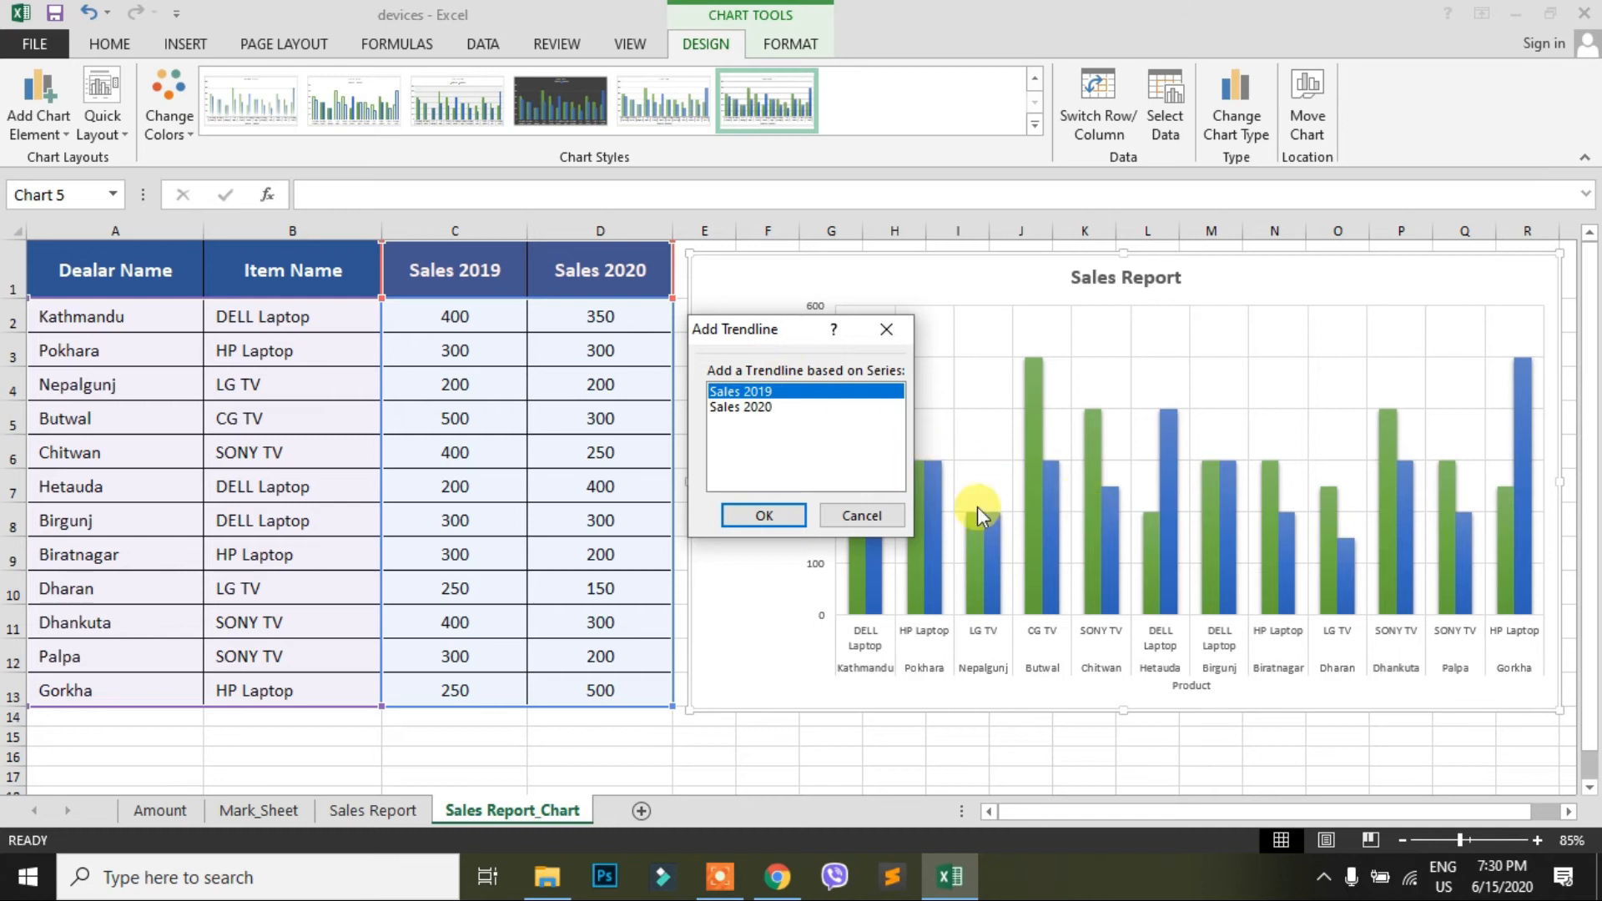
click(757, 407)
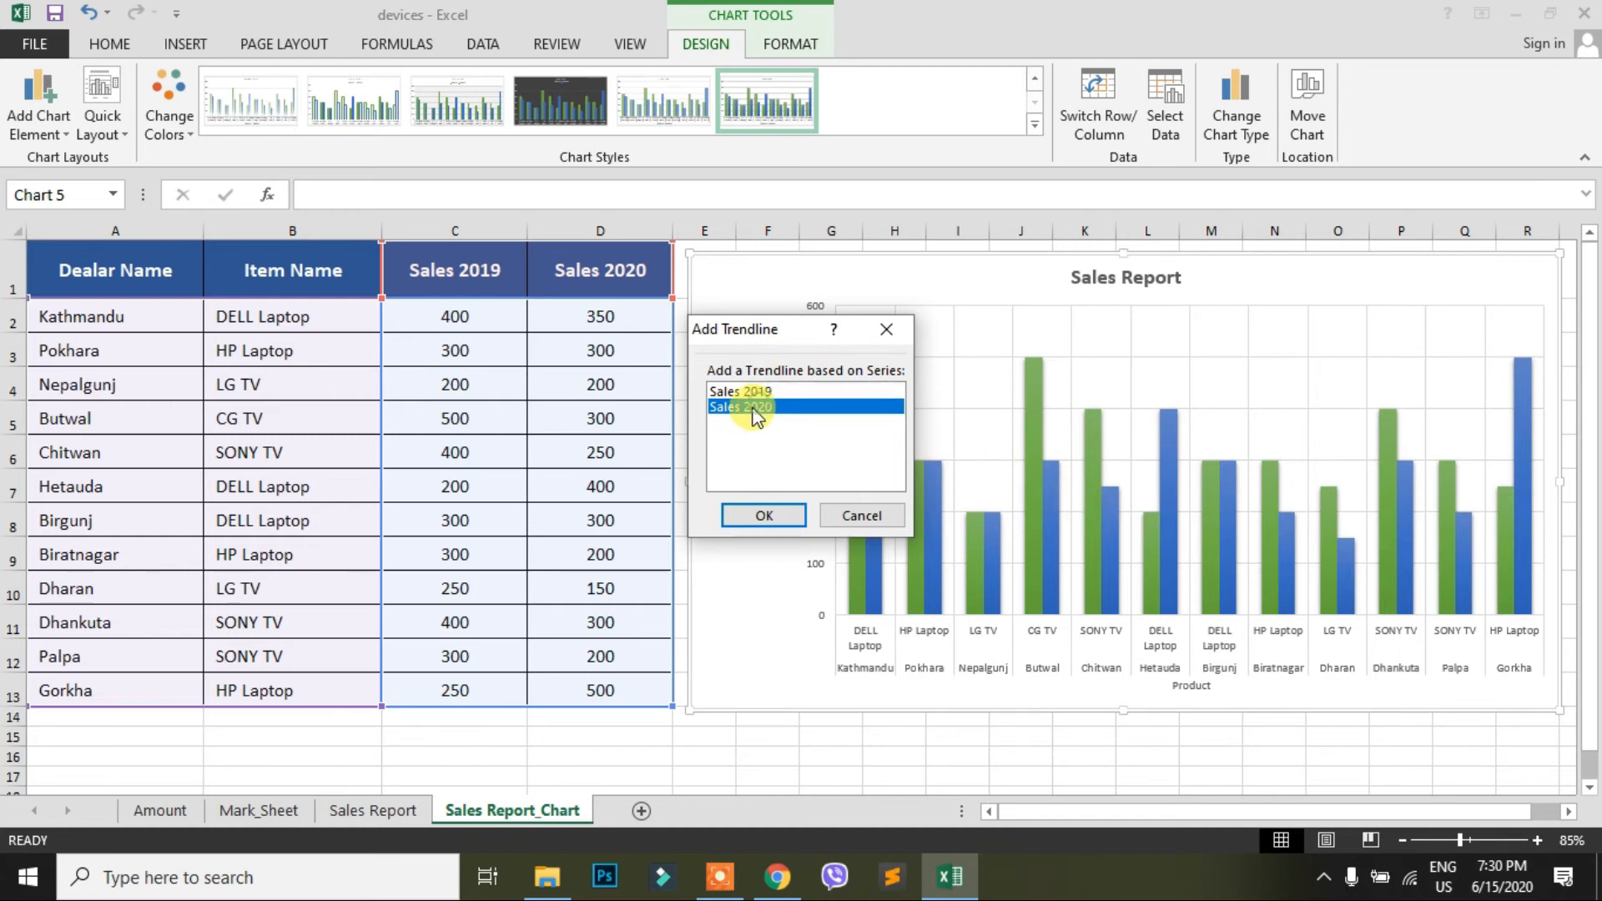
click(777, 515)
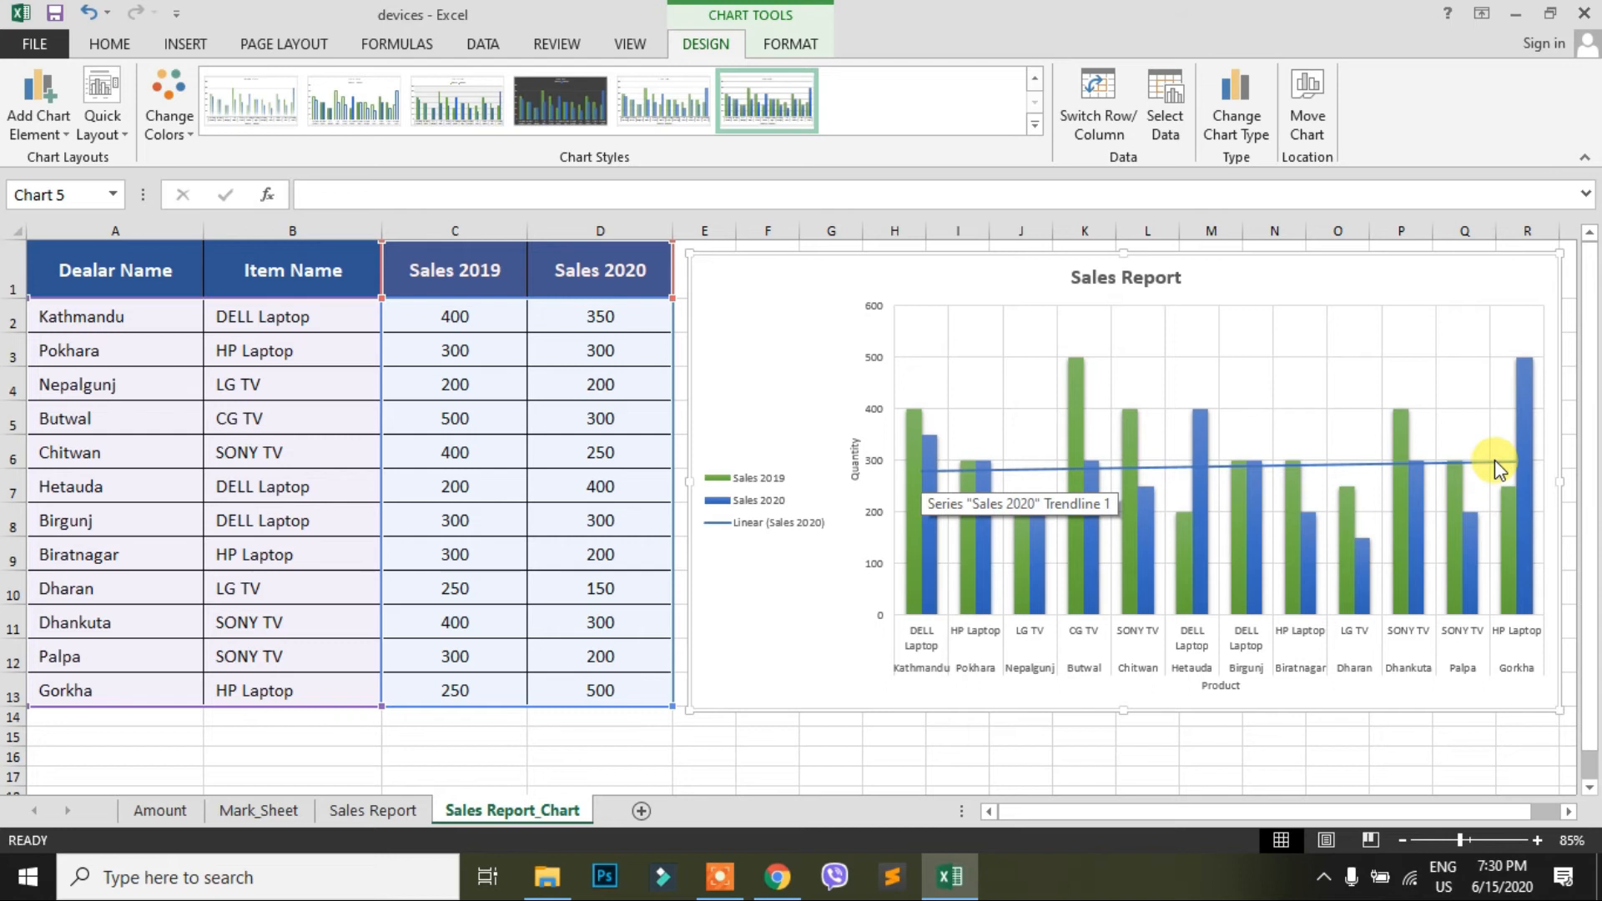
click(62, 138)
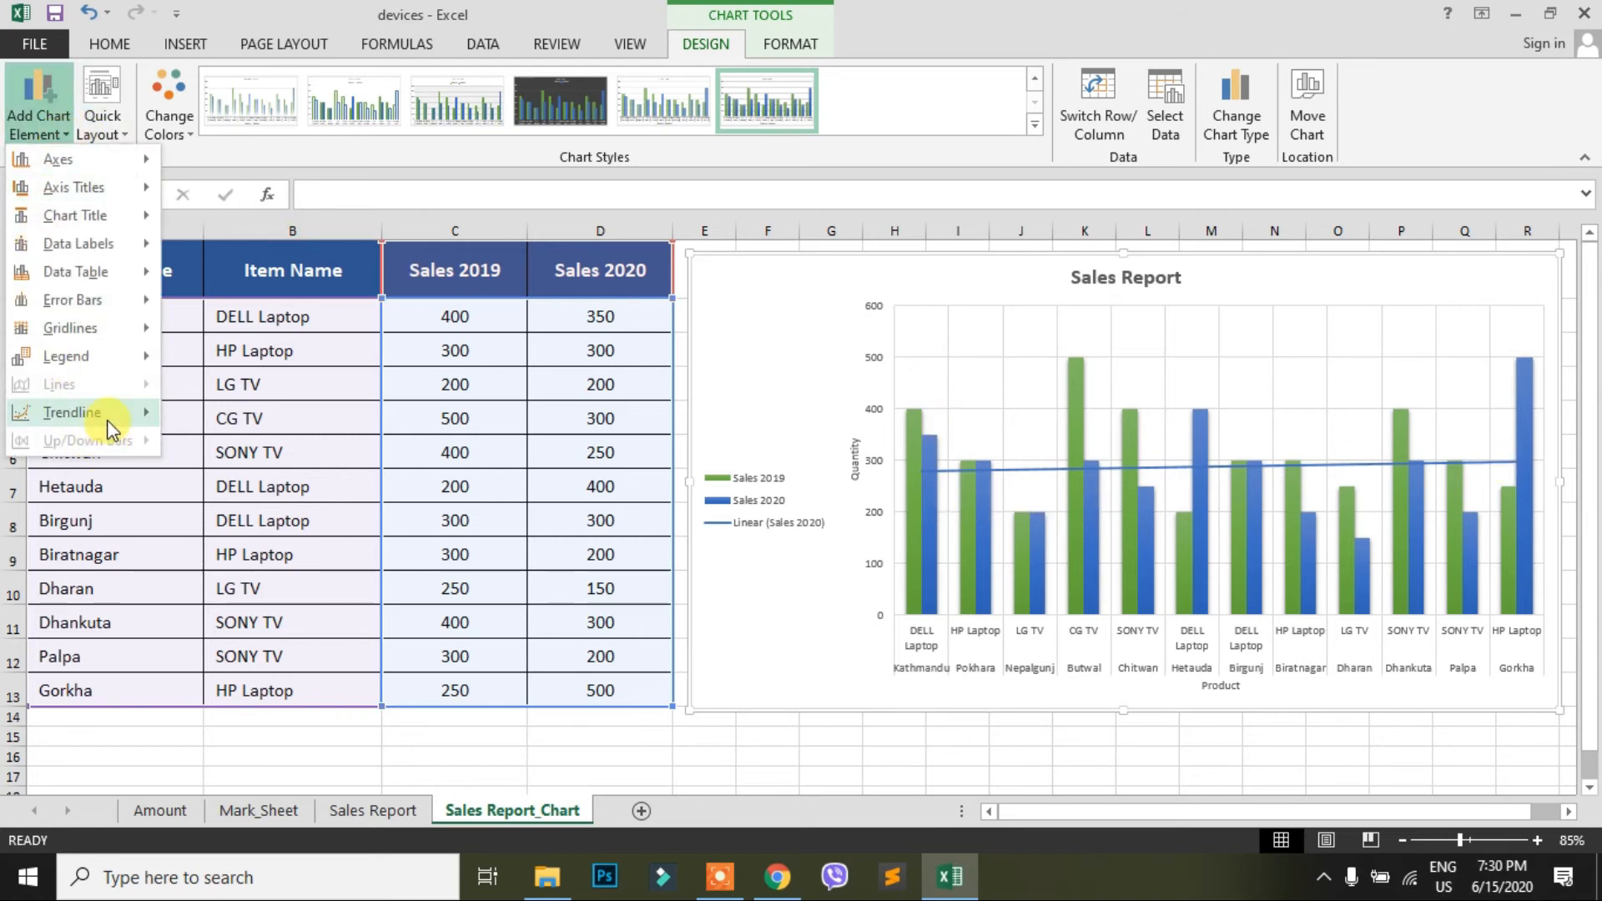
click(210, 421)
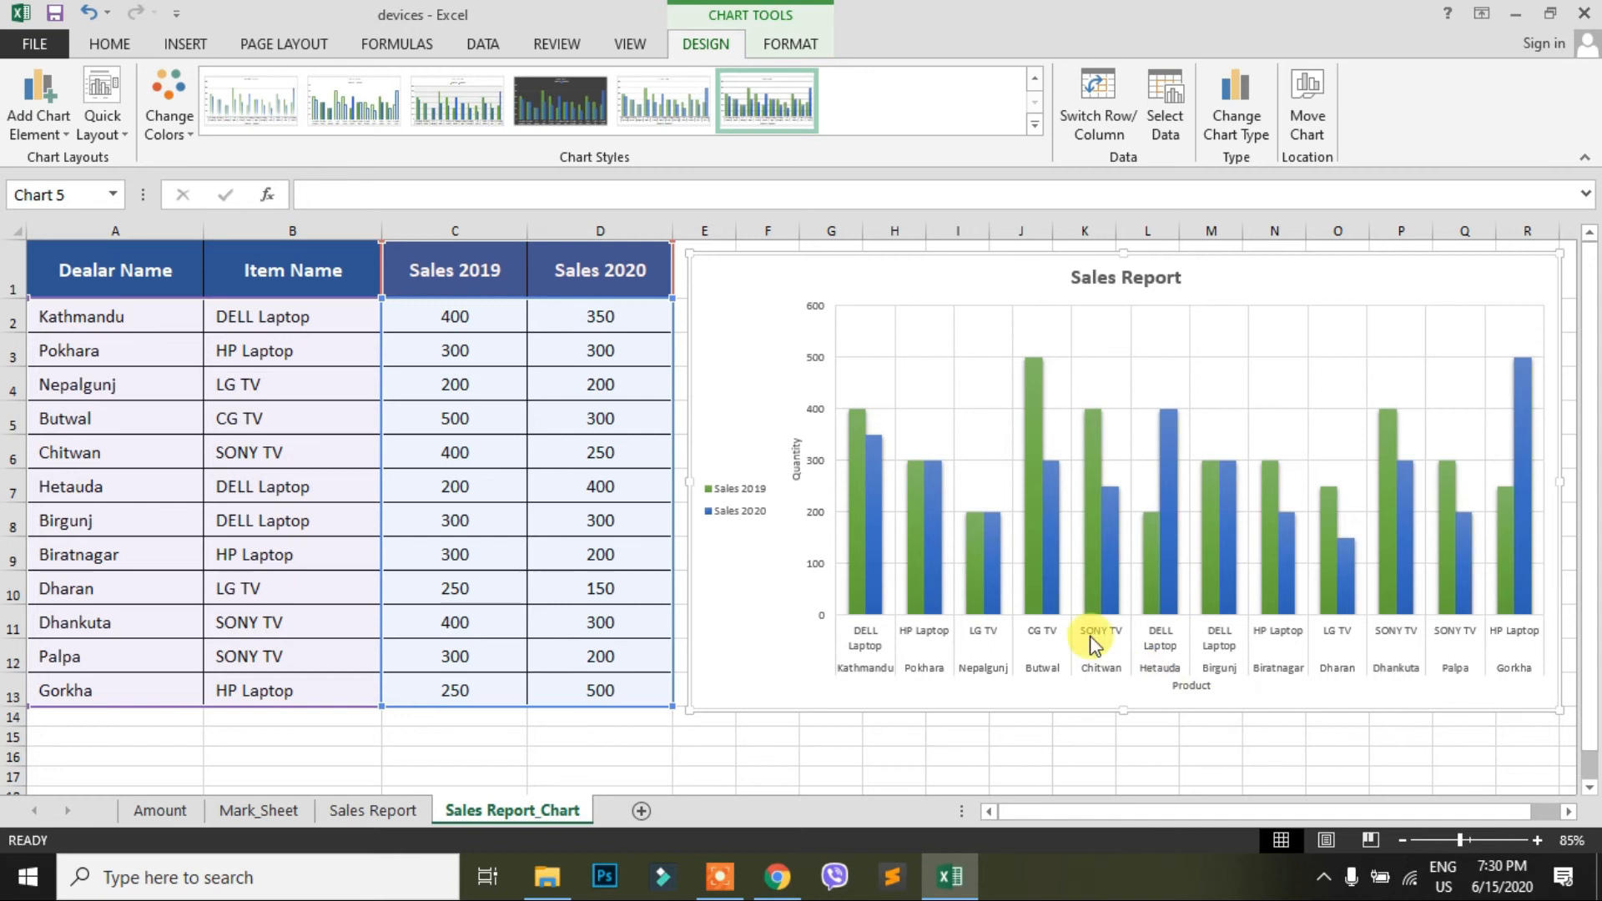
Step: Switch the chart's rows and columns and switch them back again
mouse_move(1504, 488)
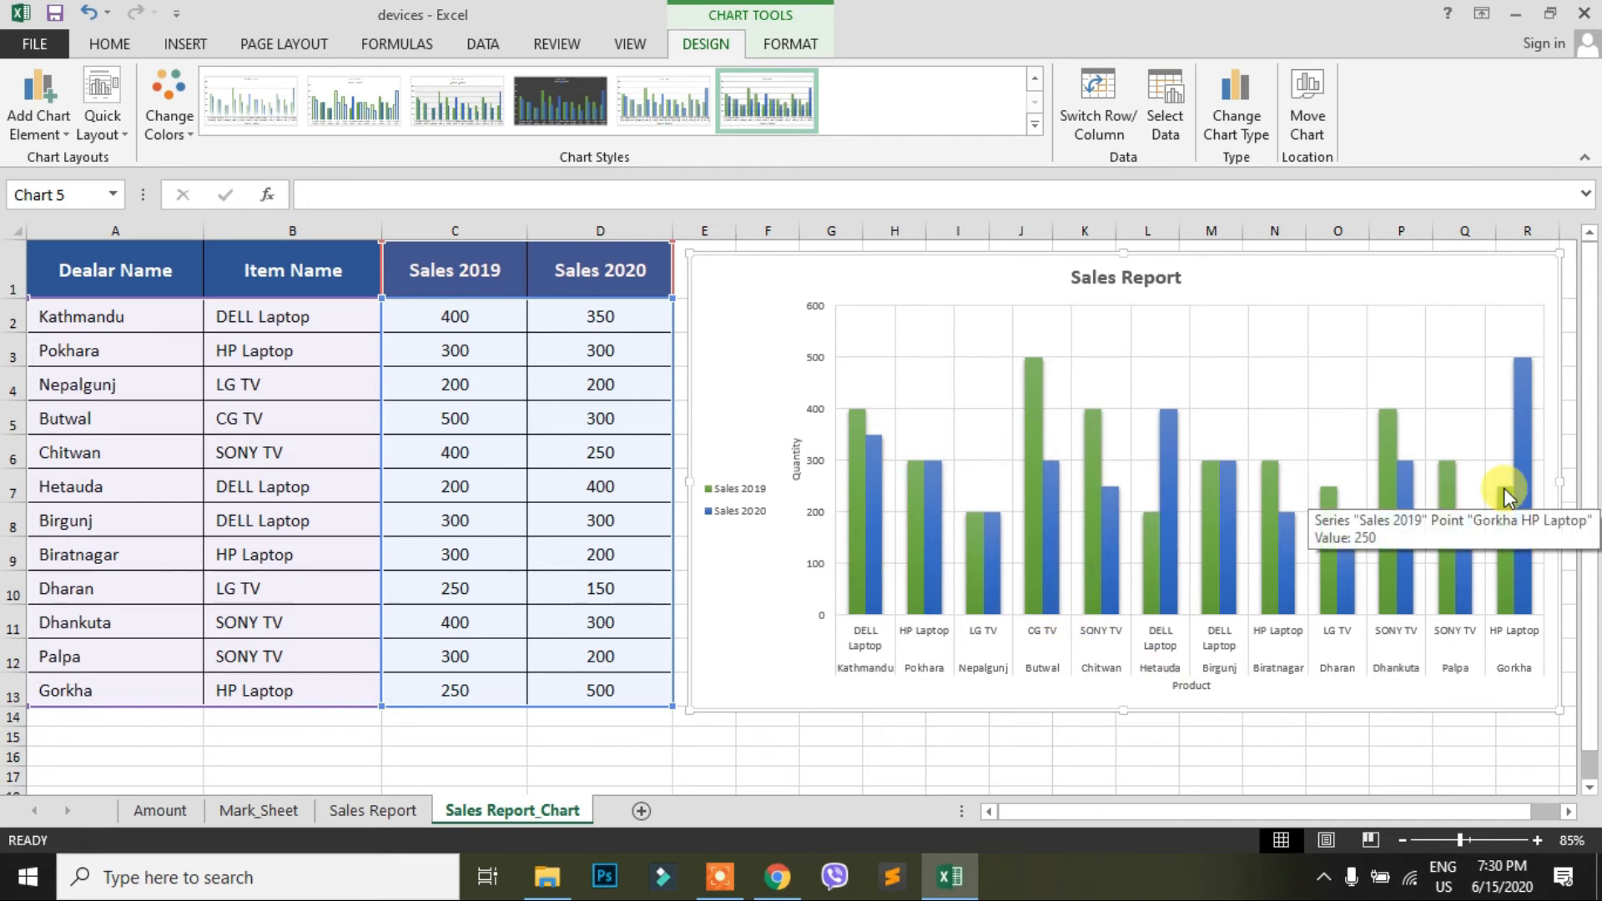
click(1102, 87)
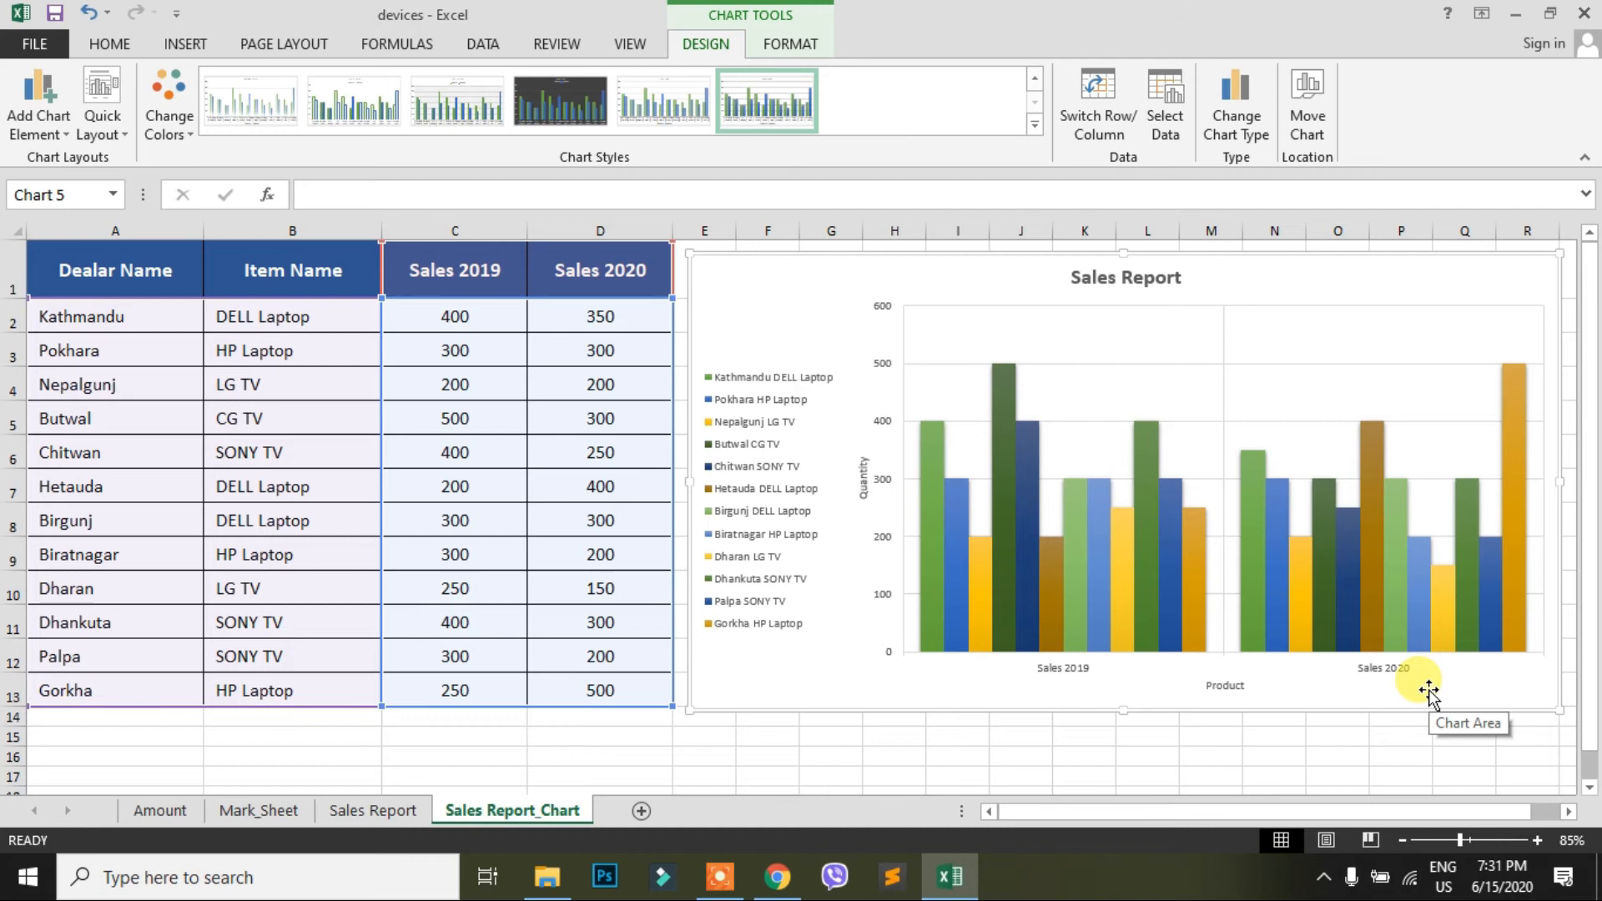
click(1095, 88)
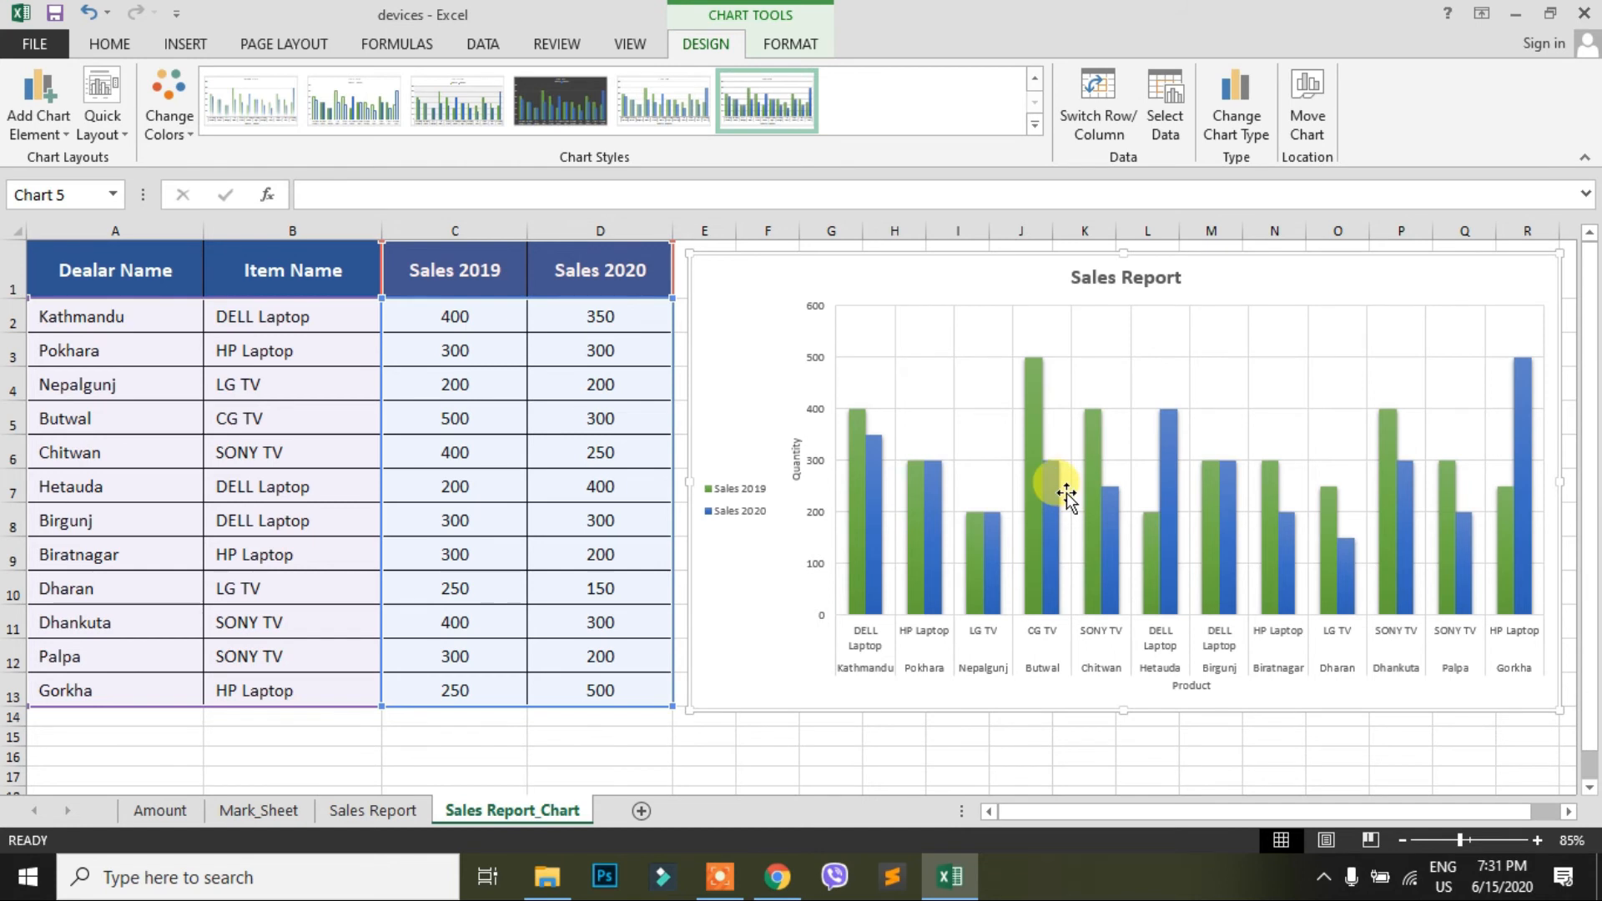
mouse_move(1060, 499)
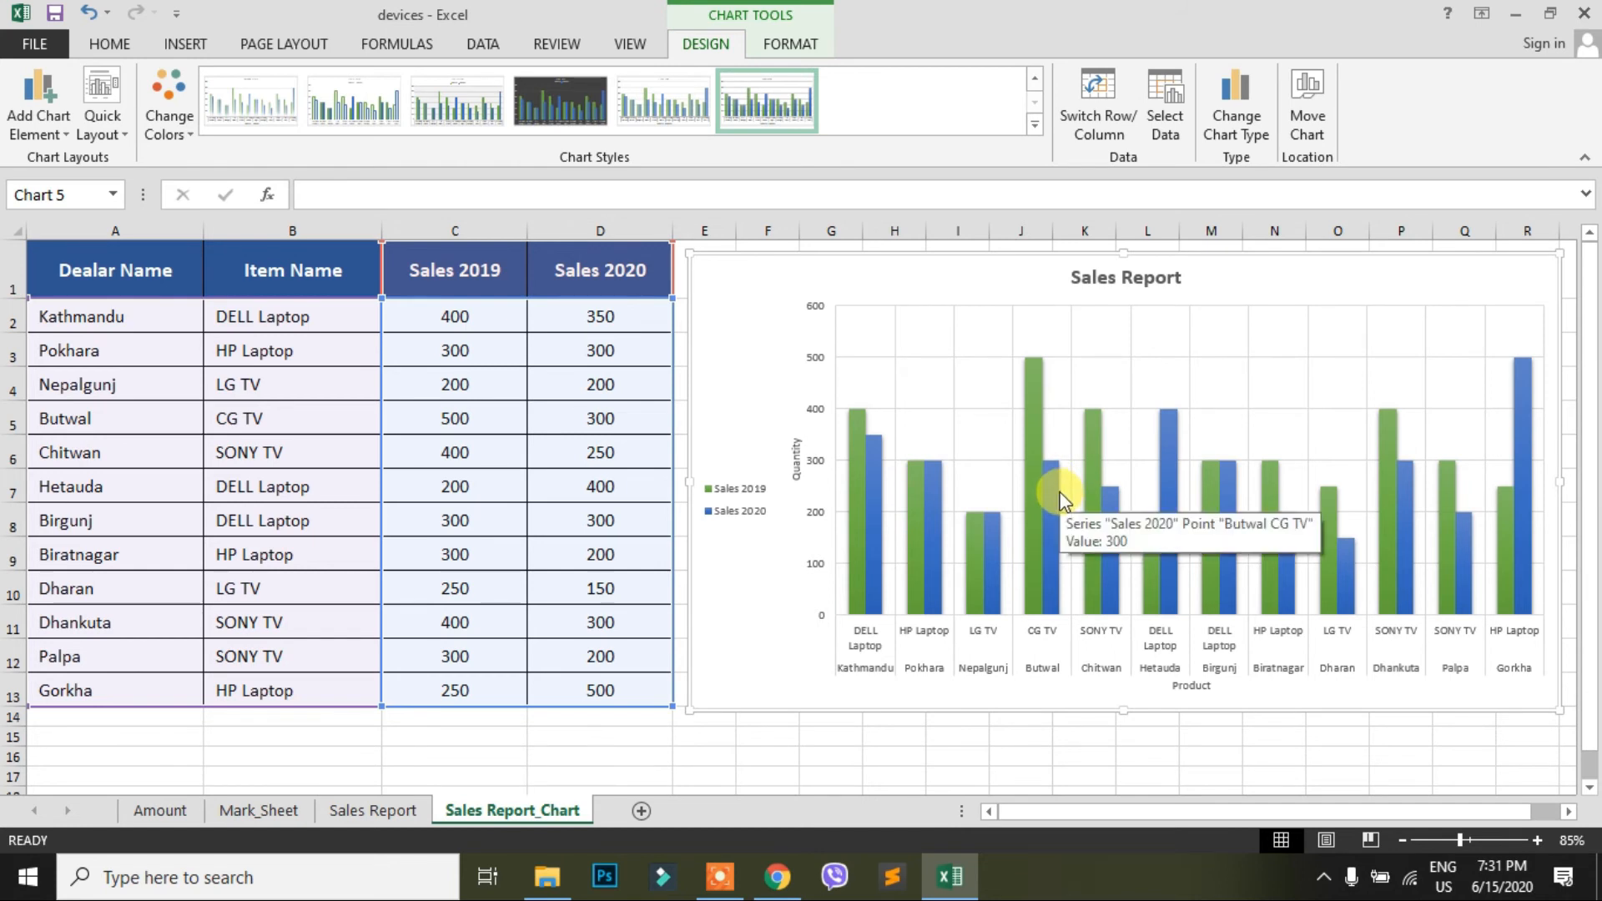
Step: Preview the Pie, Doughnut and Clustered Bar chart types for the sales chart
click(1249, 114)
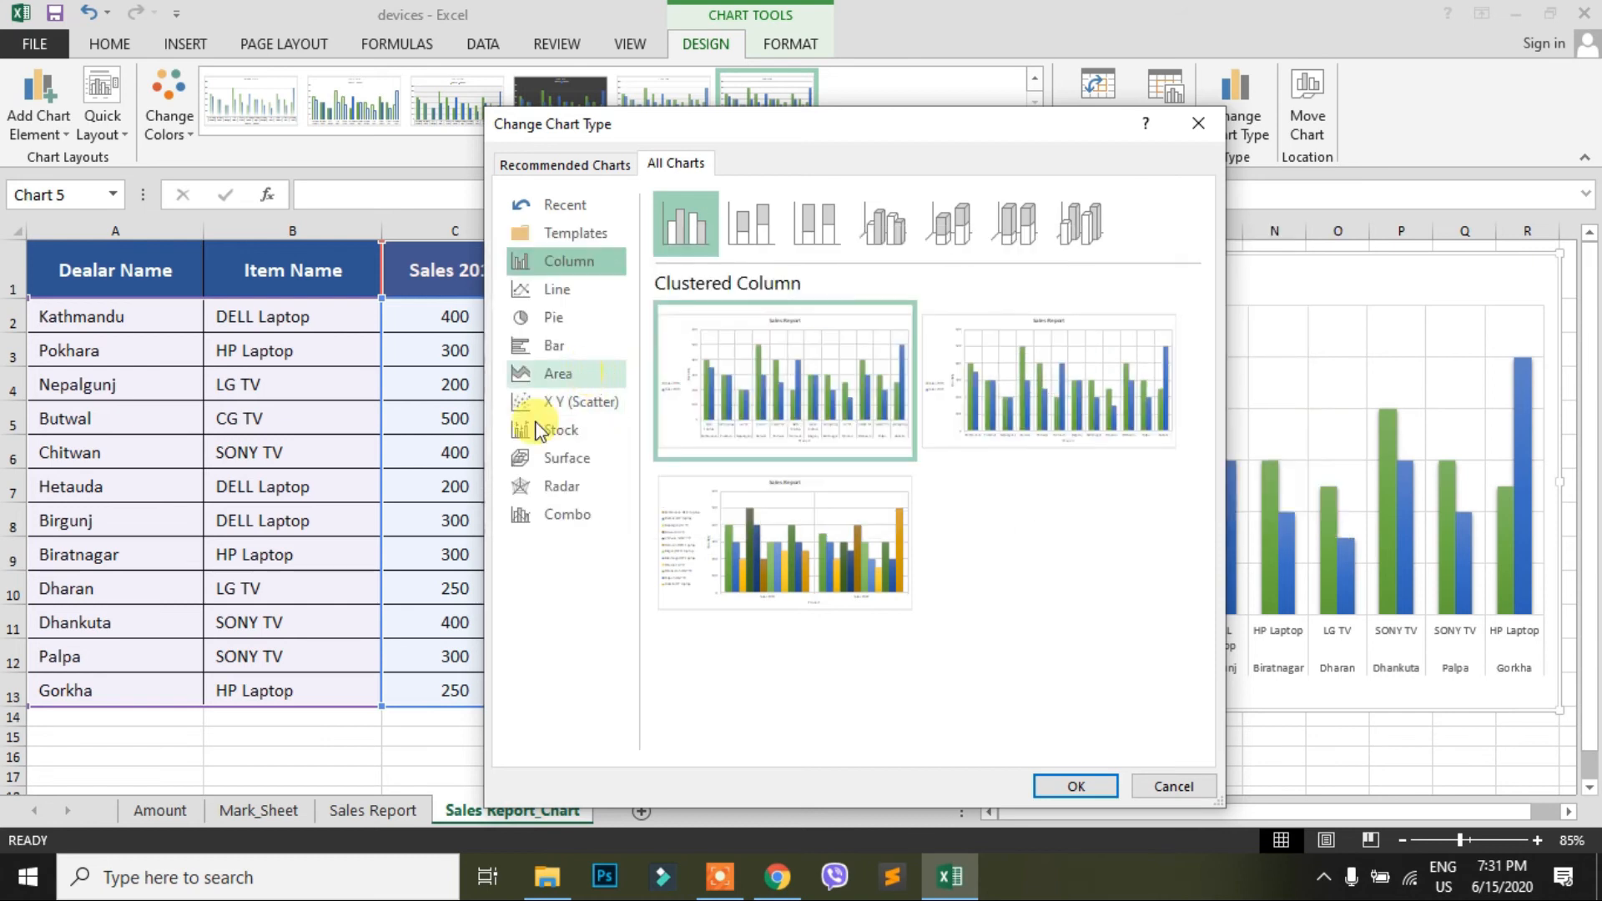
click(557, 321)
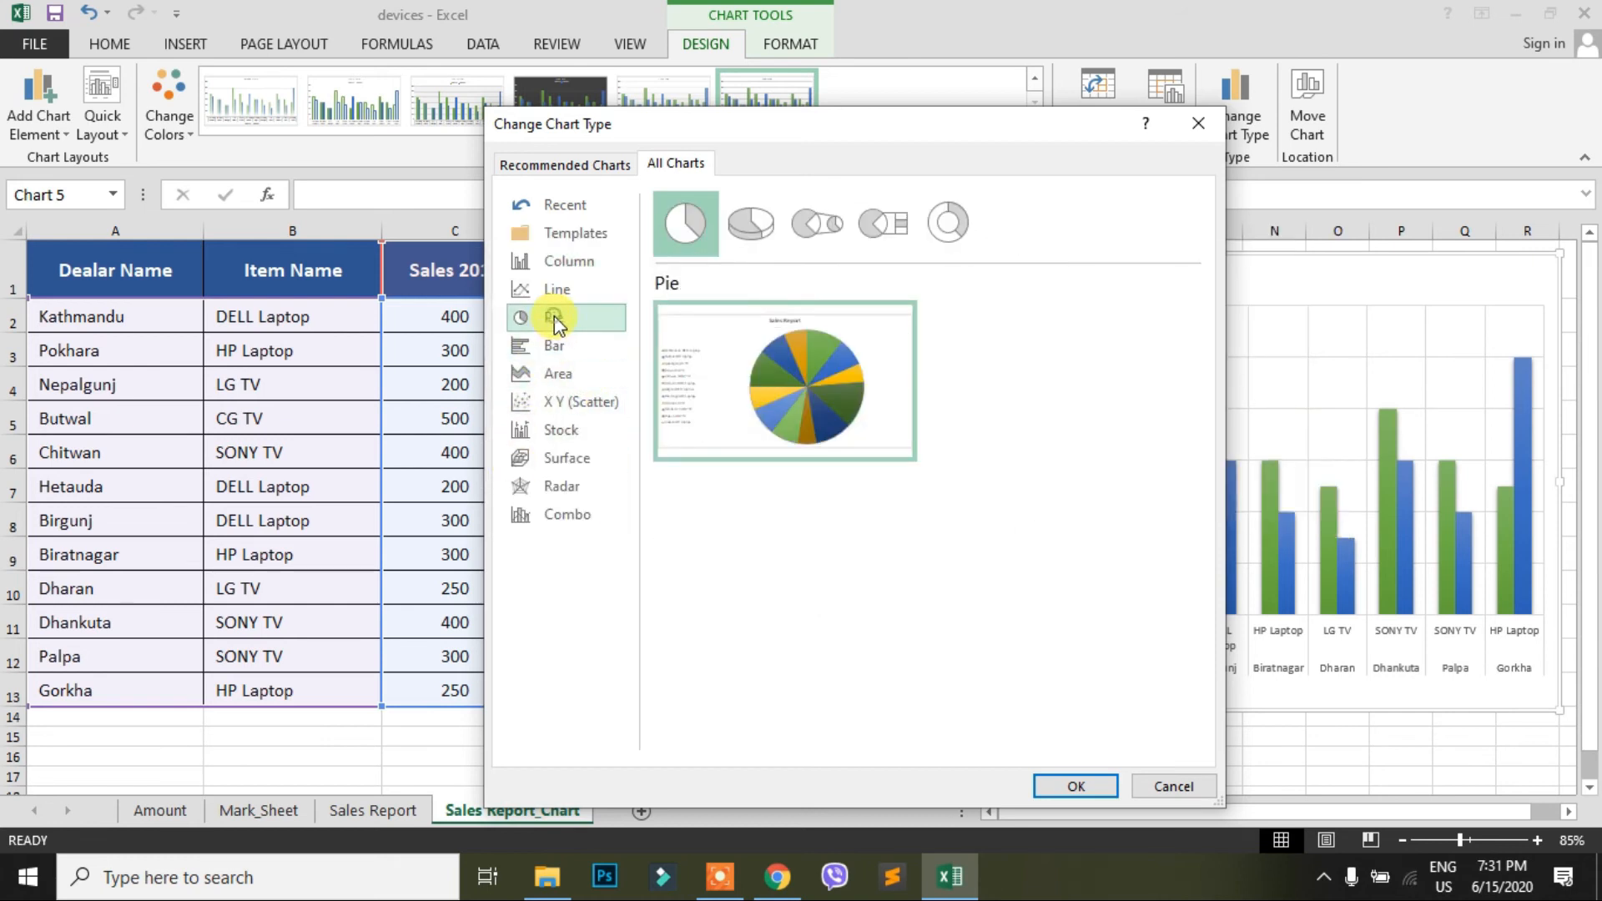
click(753, 222)
click(809, 222)
click(884, 223)
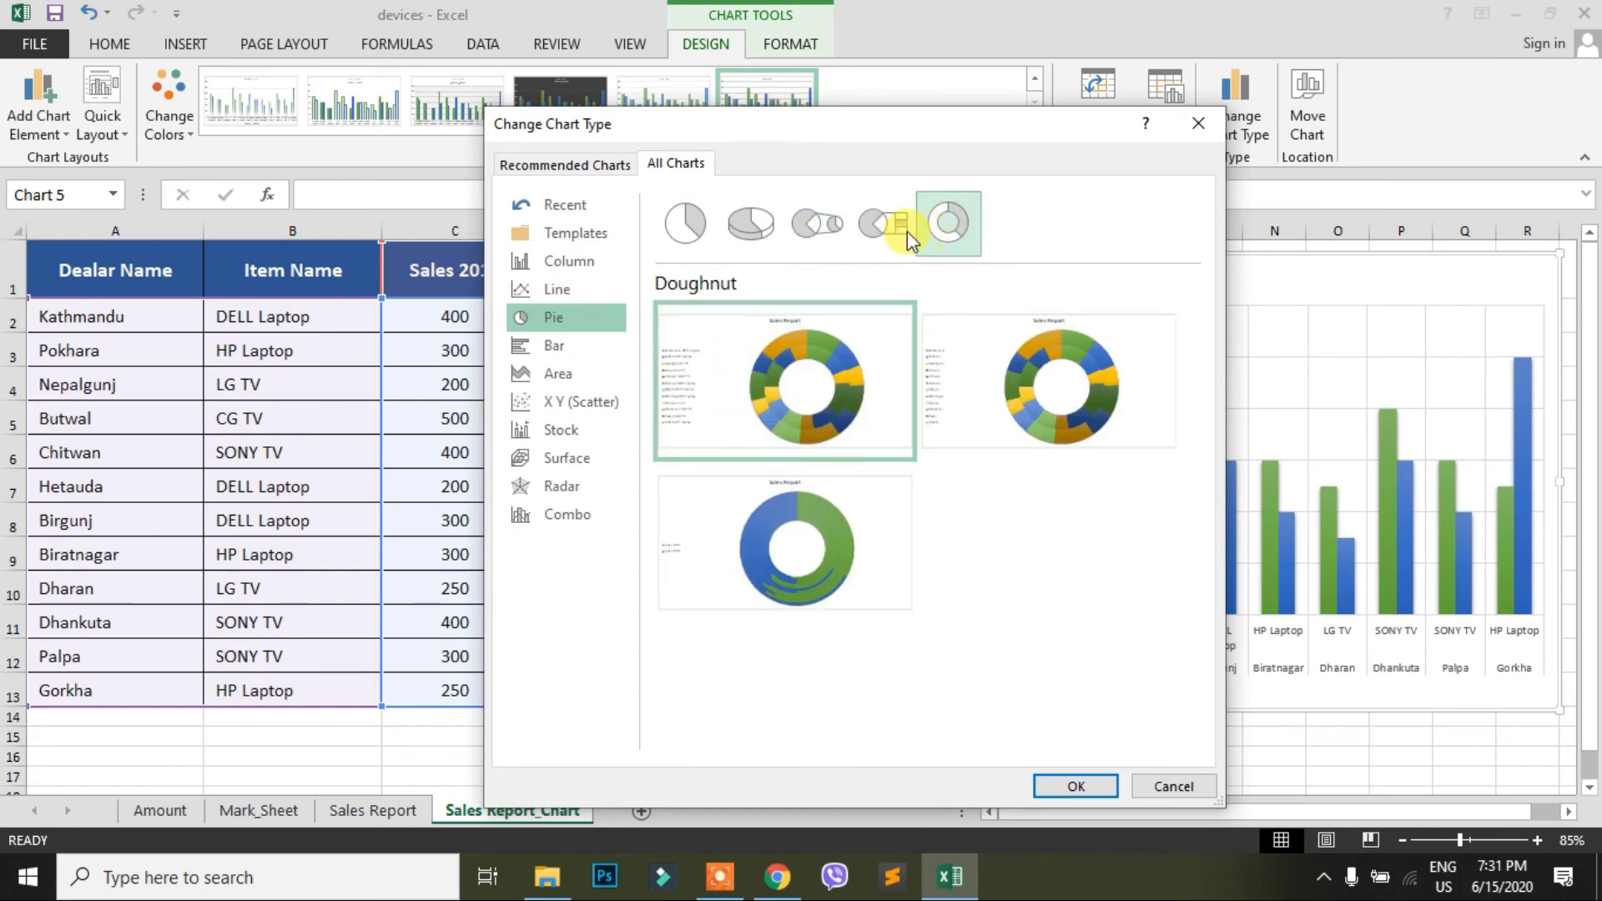
click(544, 346)
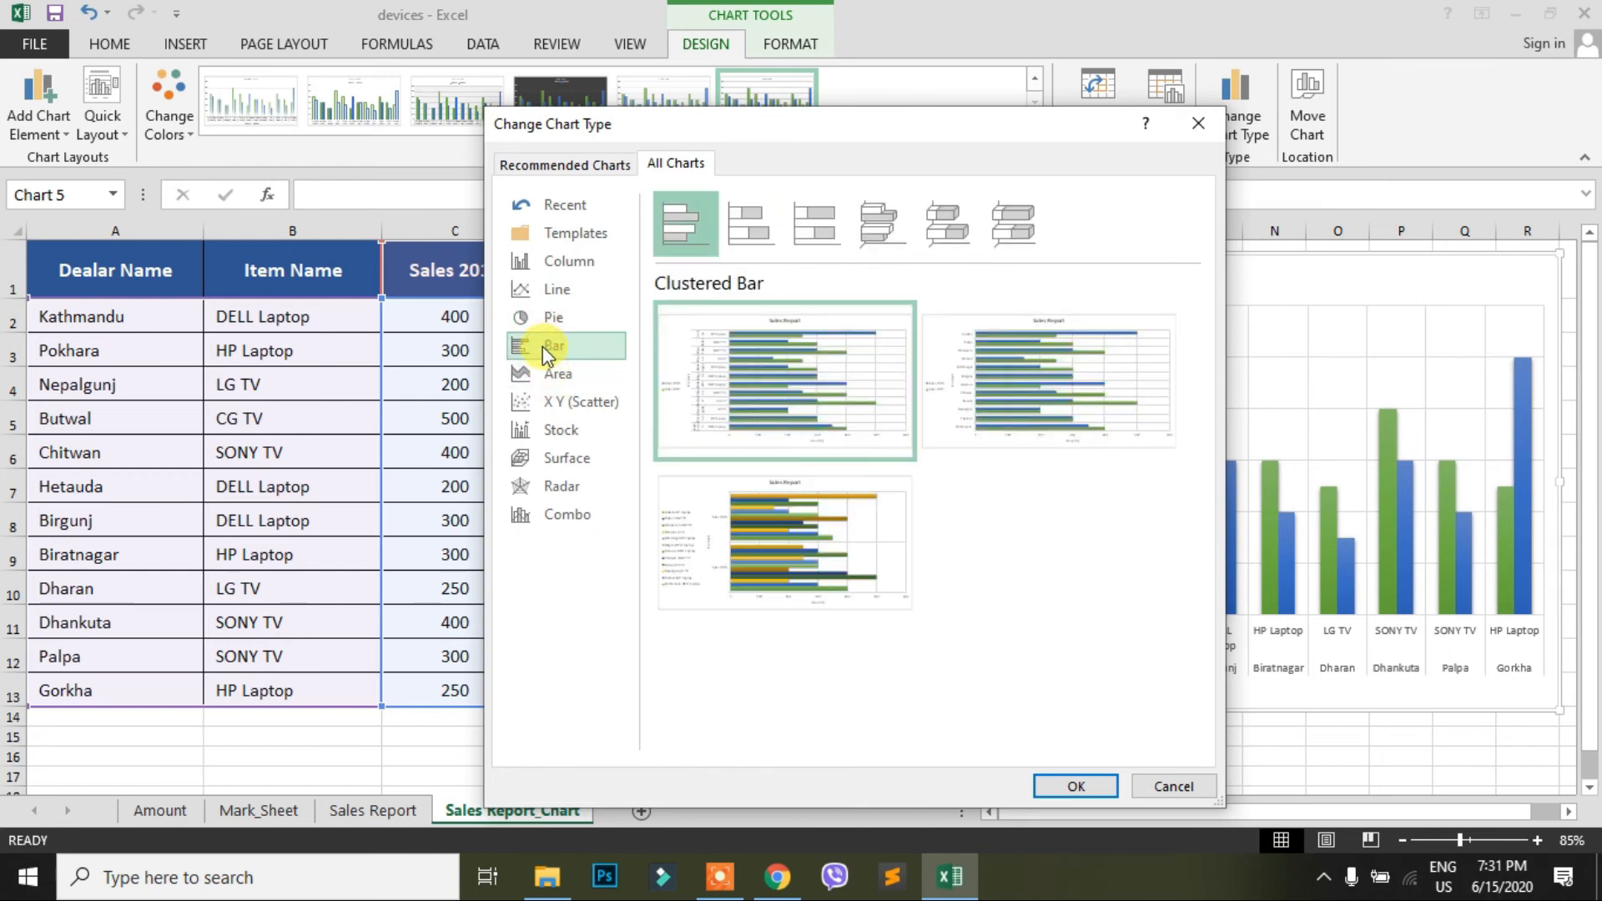
mouse_move(684, 432)
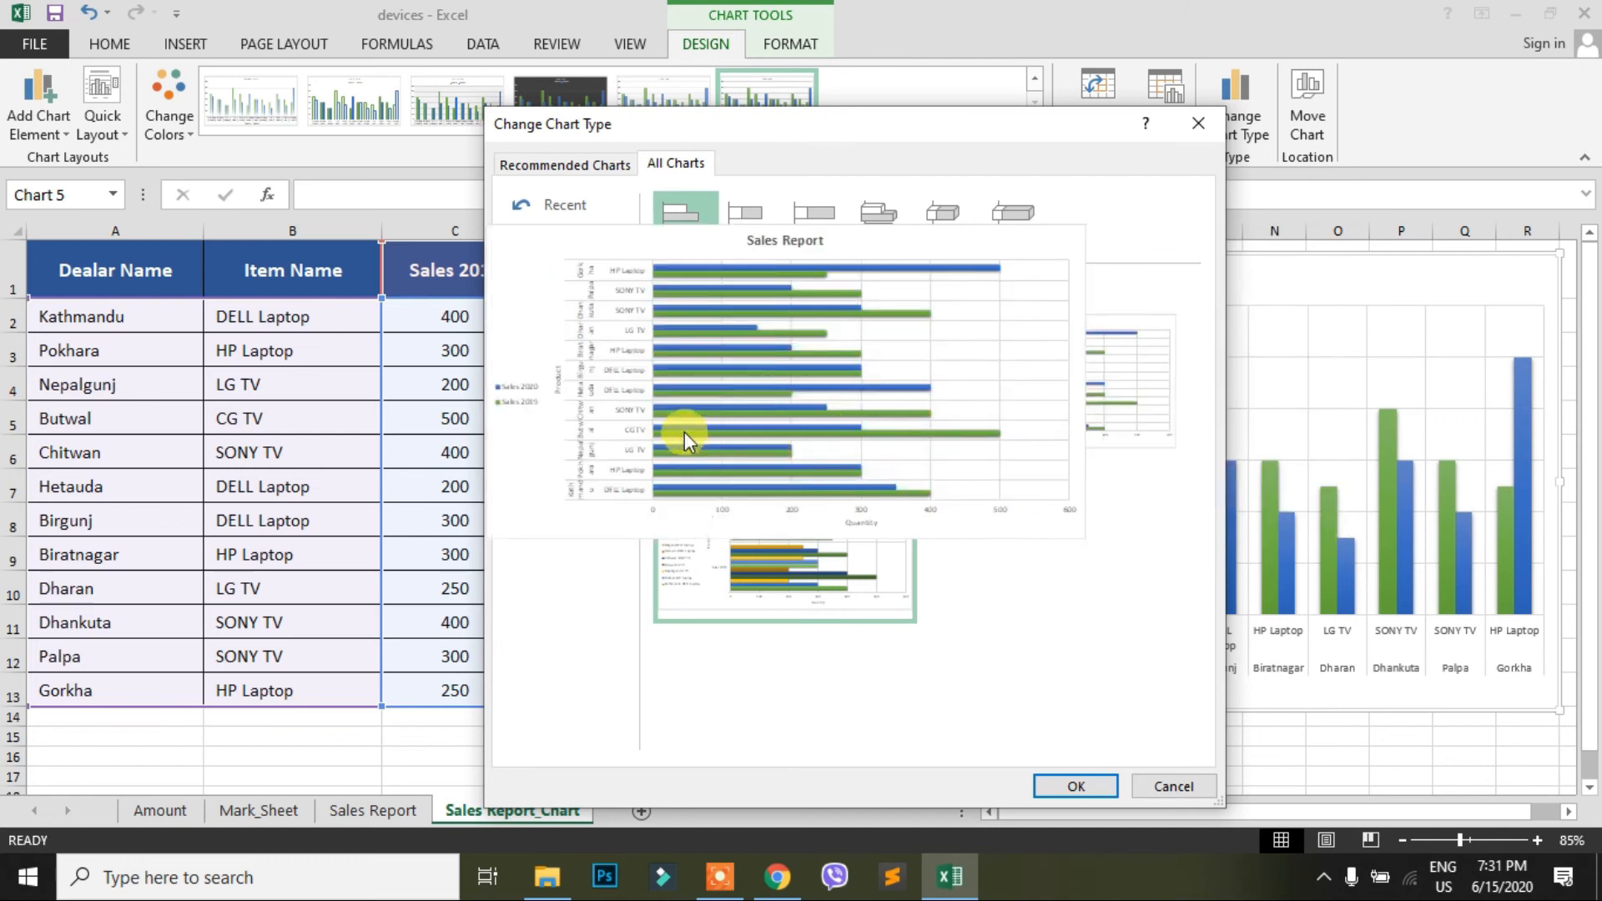
click(553, 317)
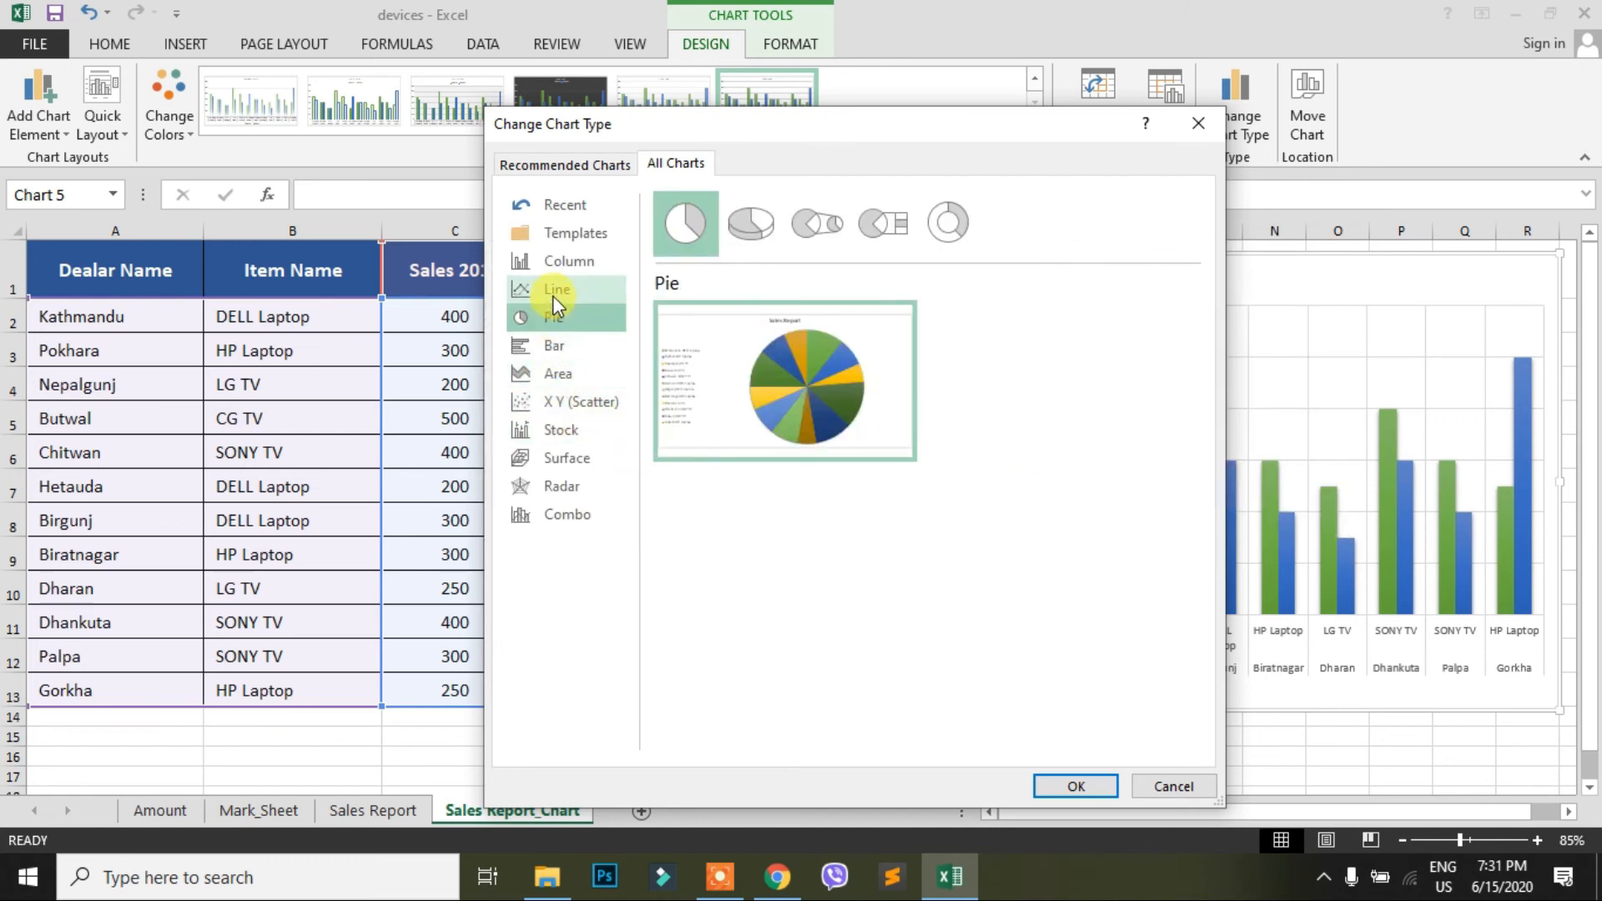
Step: Change the sales chart's type to Line
click(553, 292)
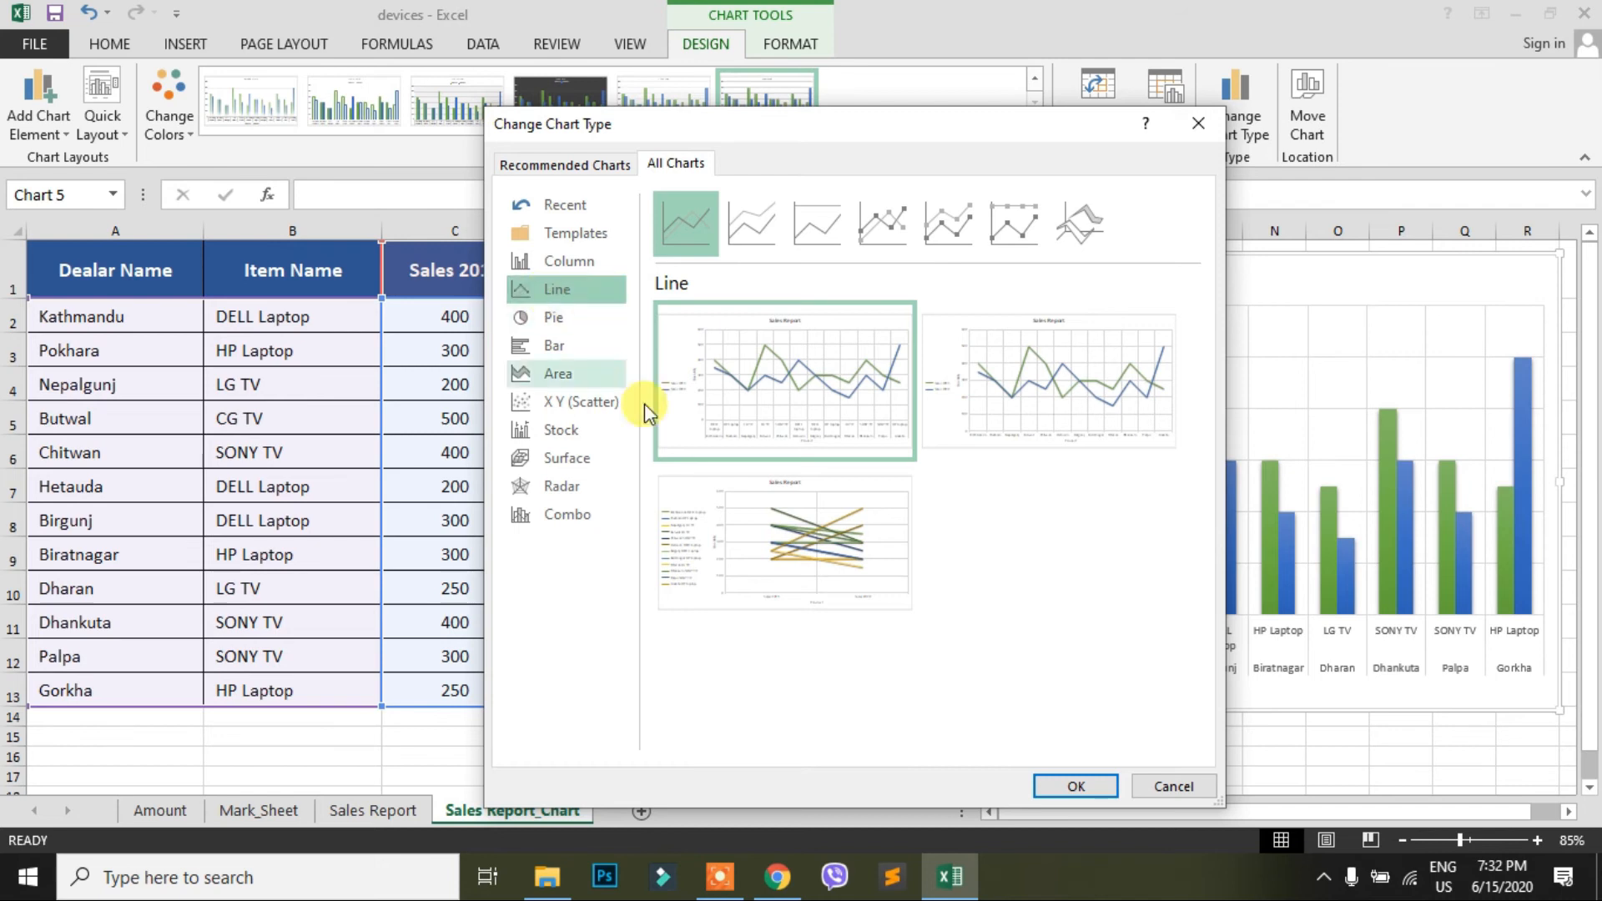
mouse_move(686, 509)
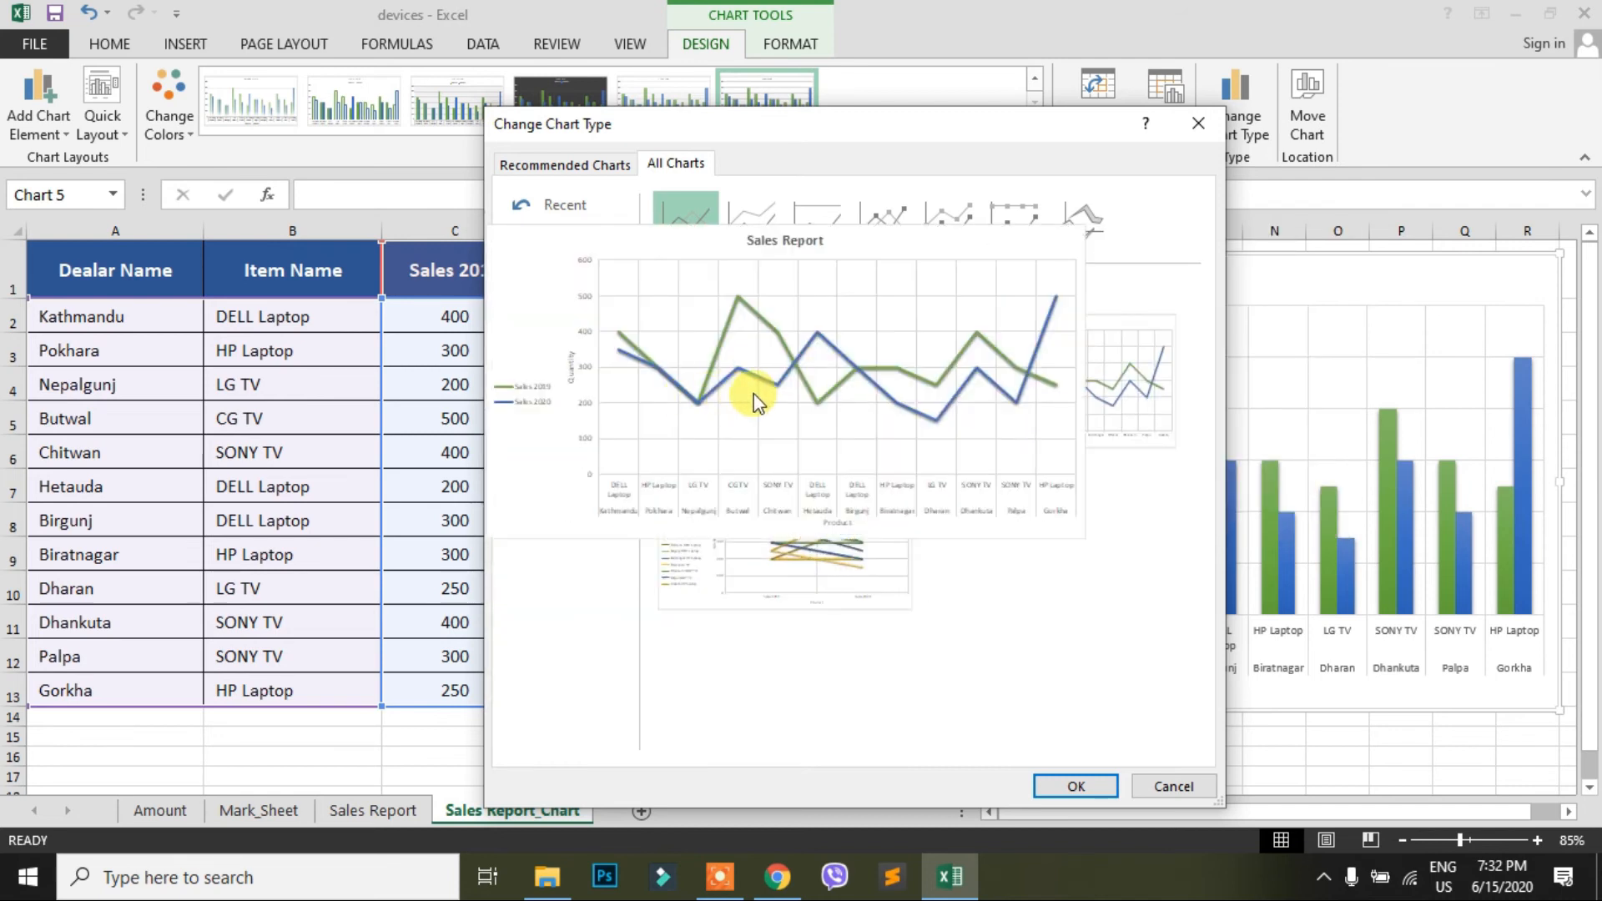
click(1076, 786)
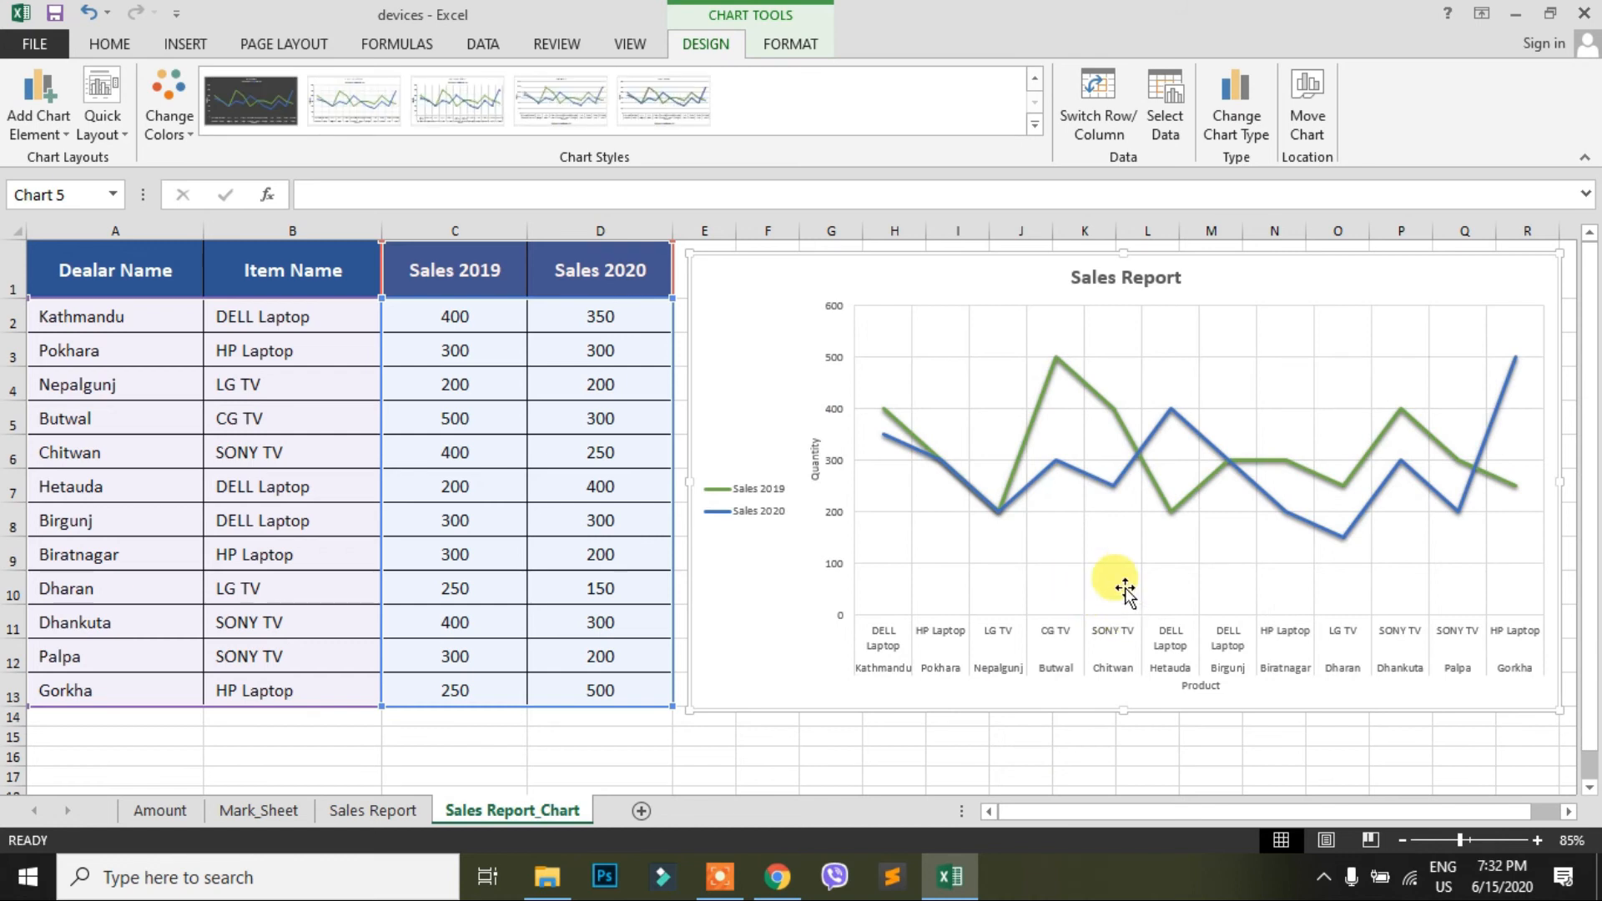
Step: Move the line chart to Sheet5 as an object and place its corner near cell B2
mouse_move(1220, 484)
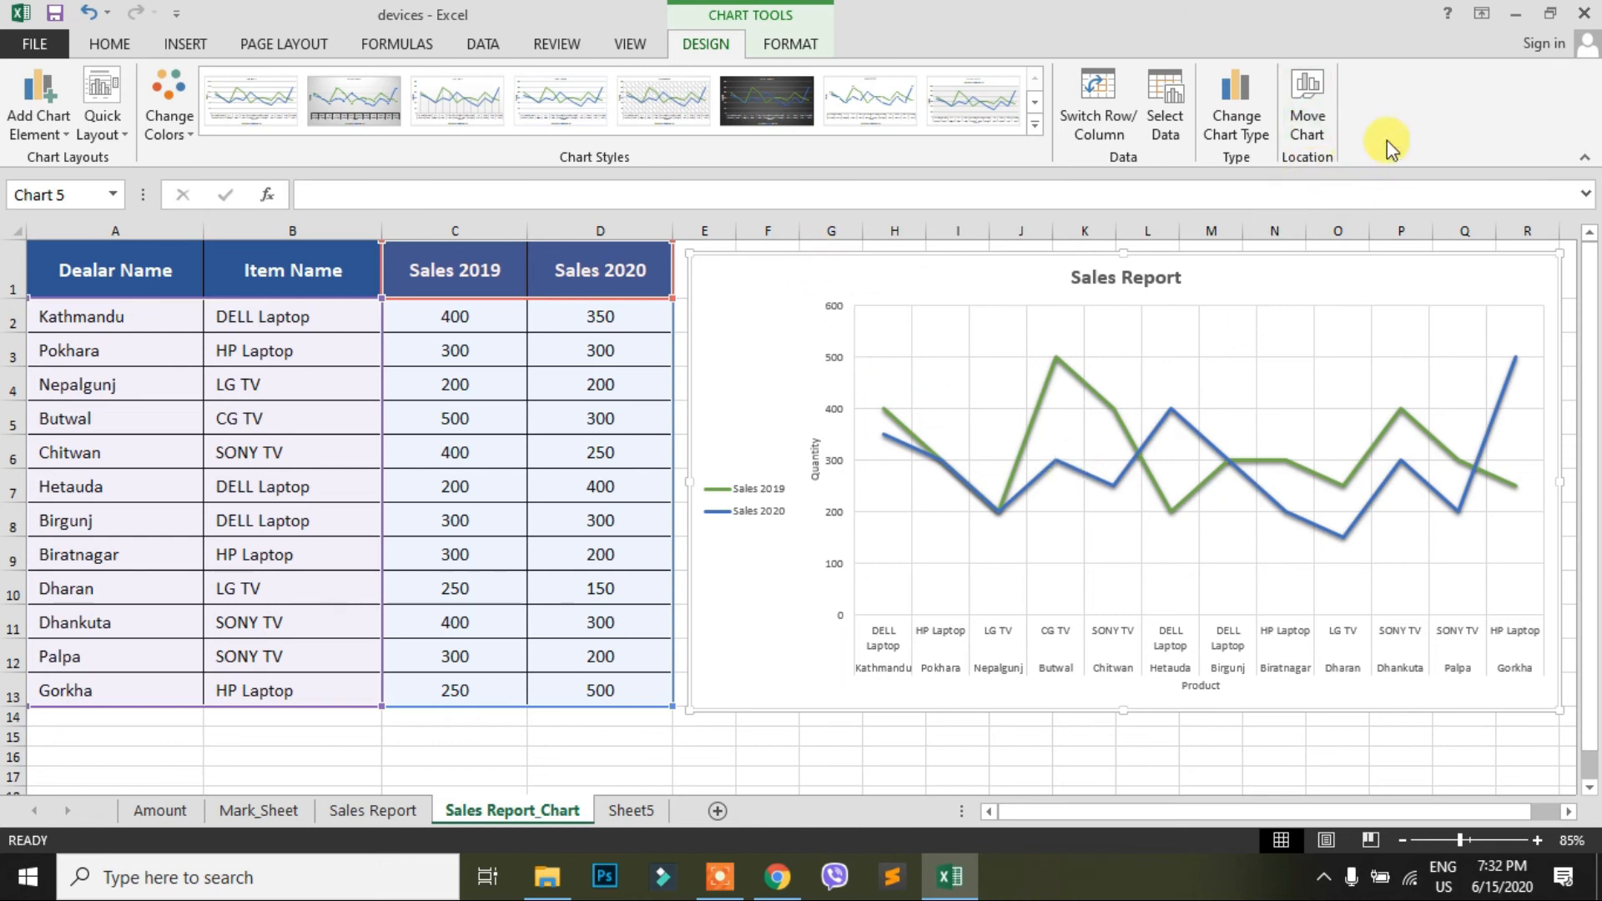
click(1308, 109)
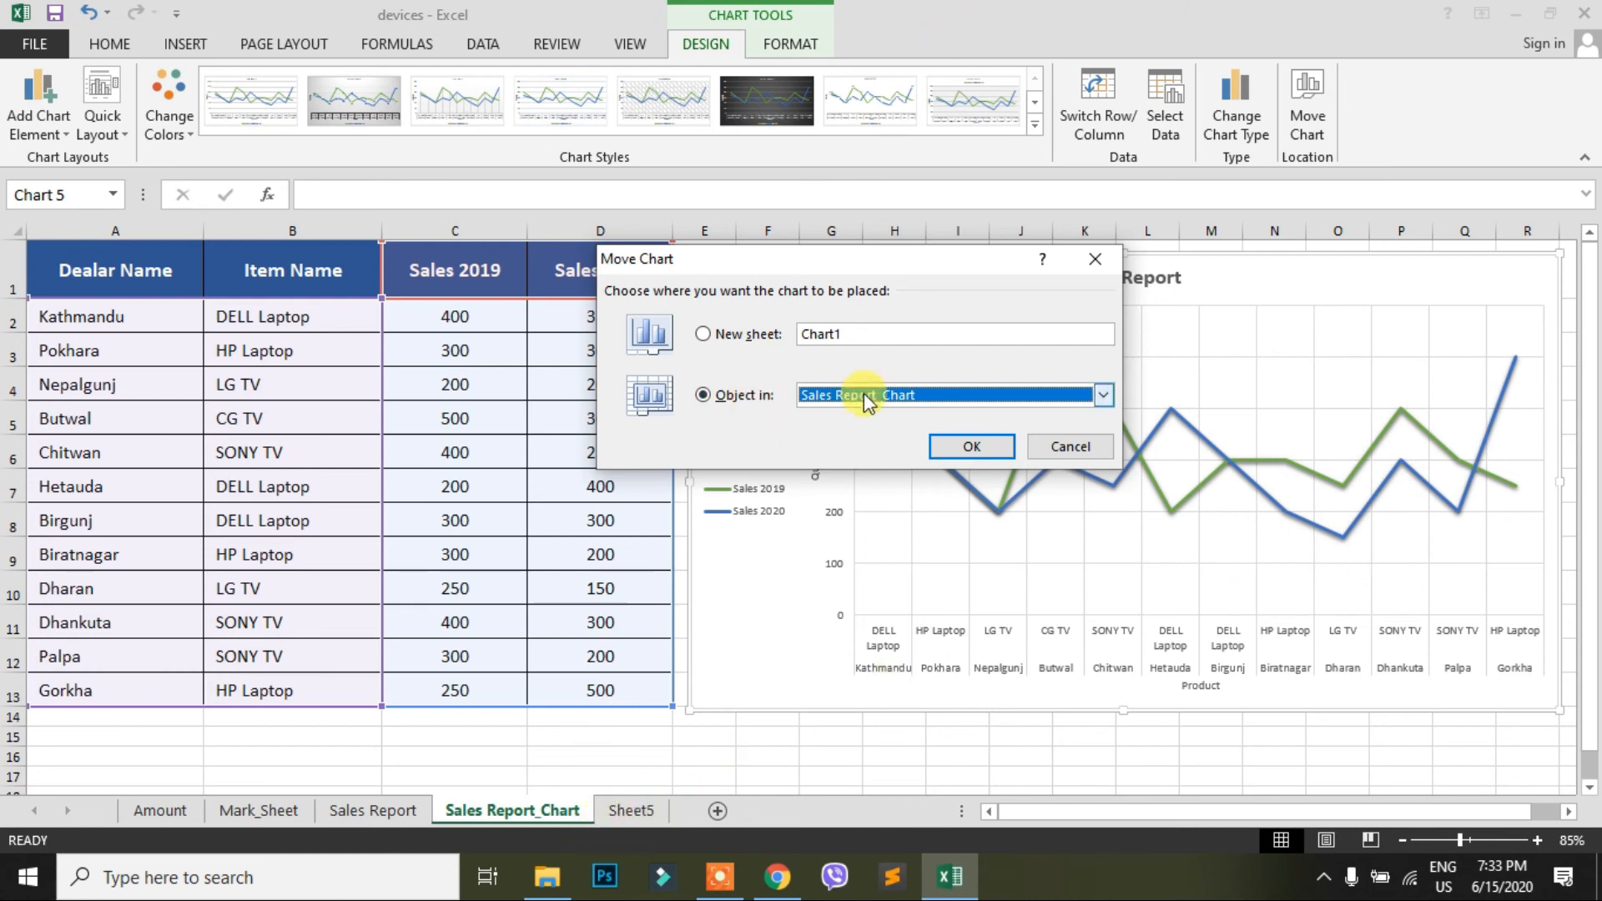
click(1105, 395)
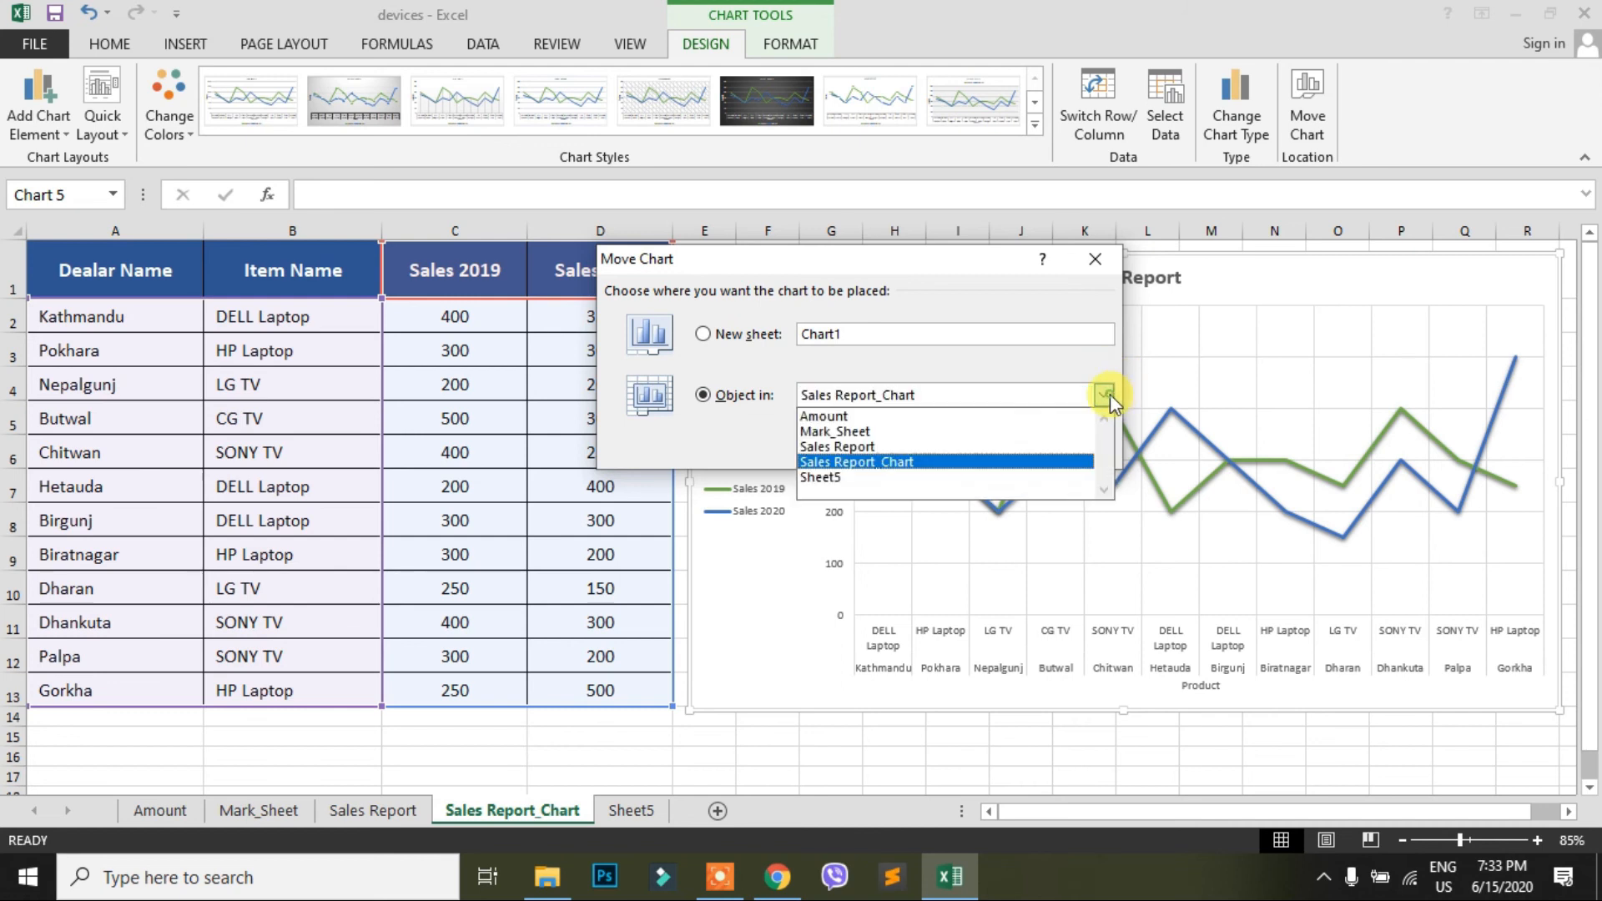
click(824, 478)
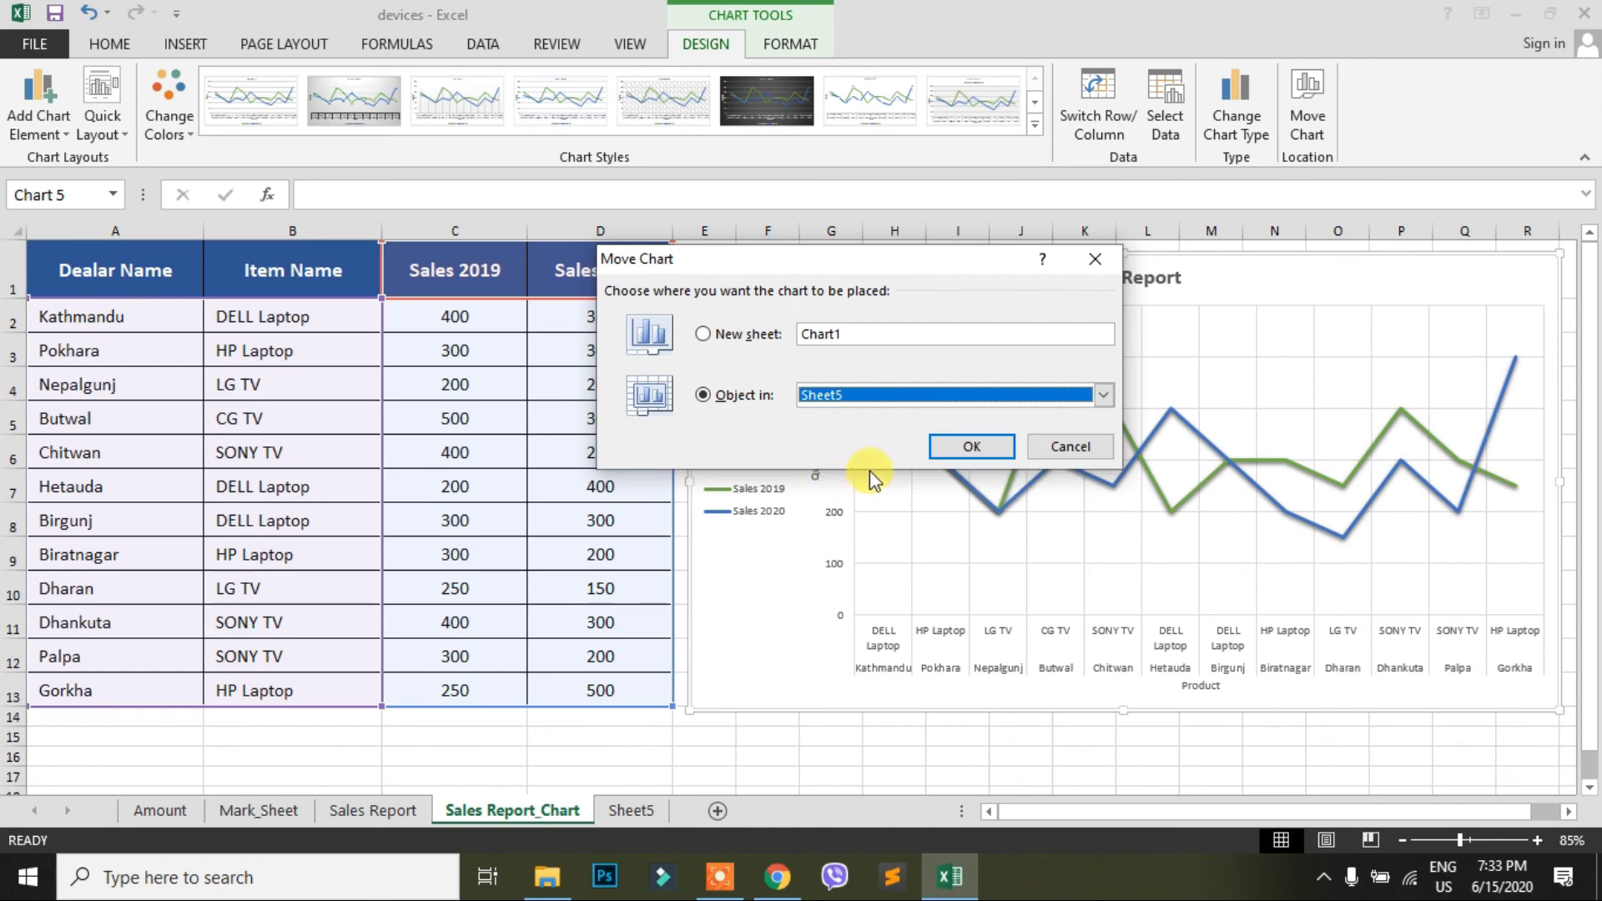
click(968, 447)
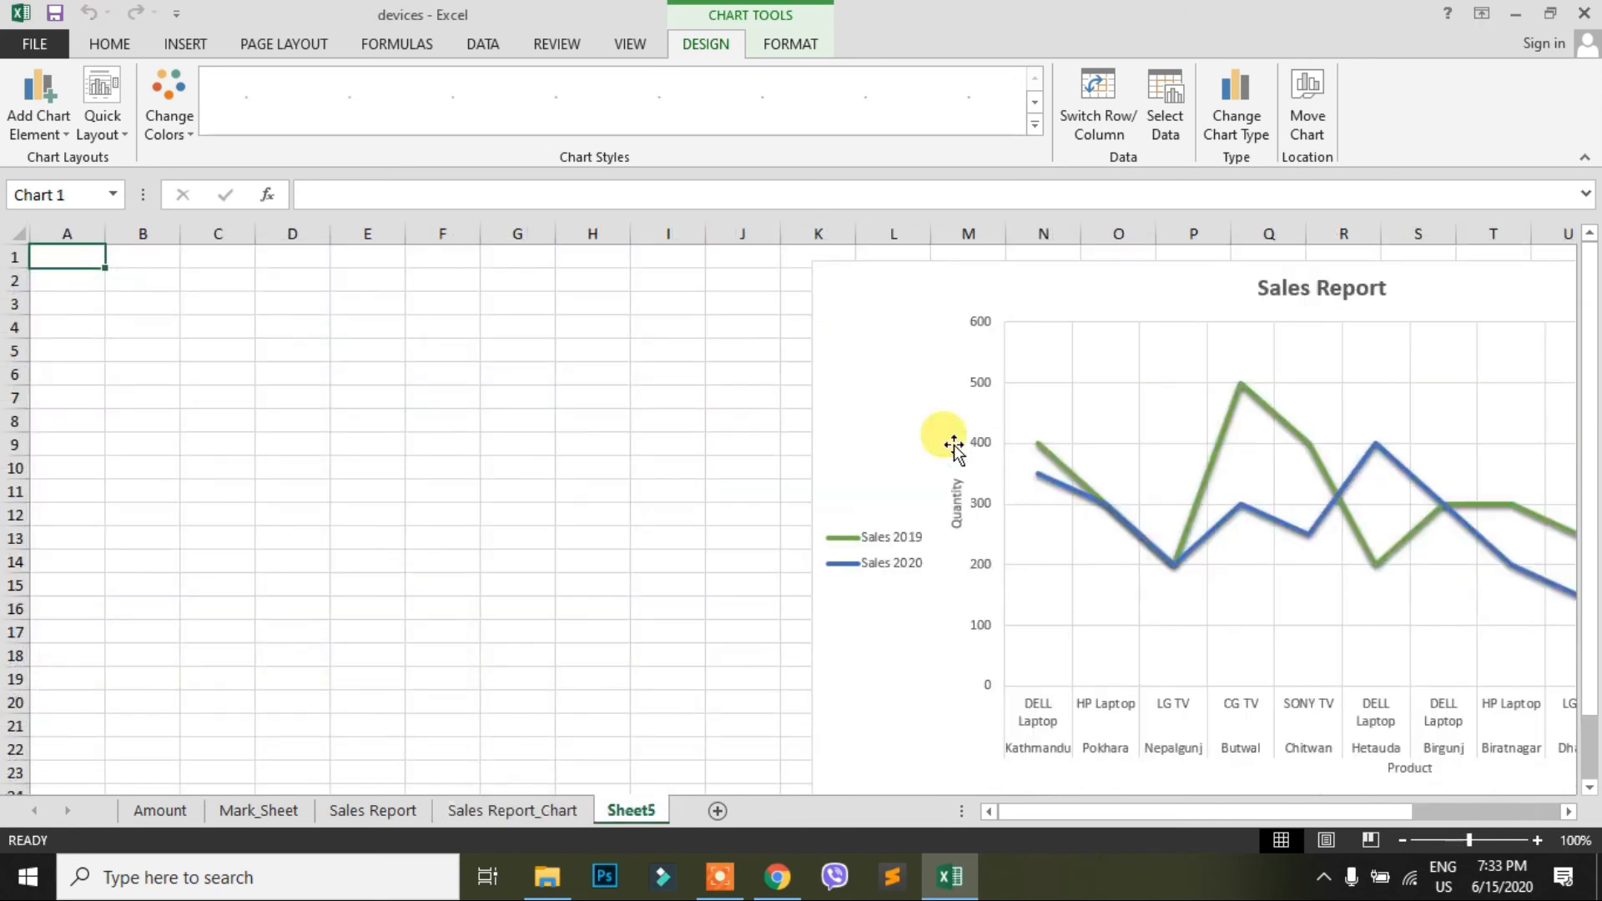
drag(973, 265, 297, 275)
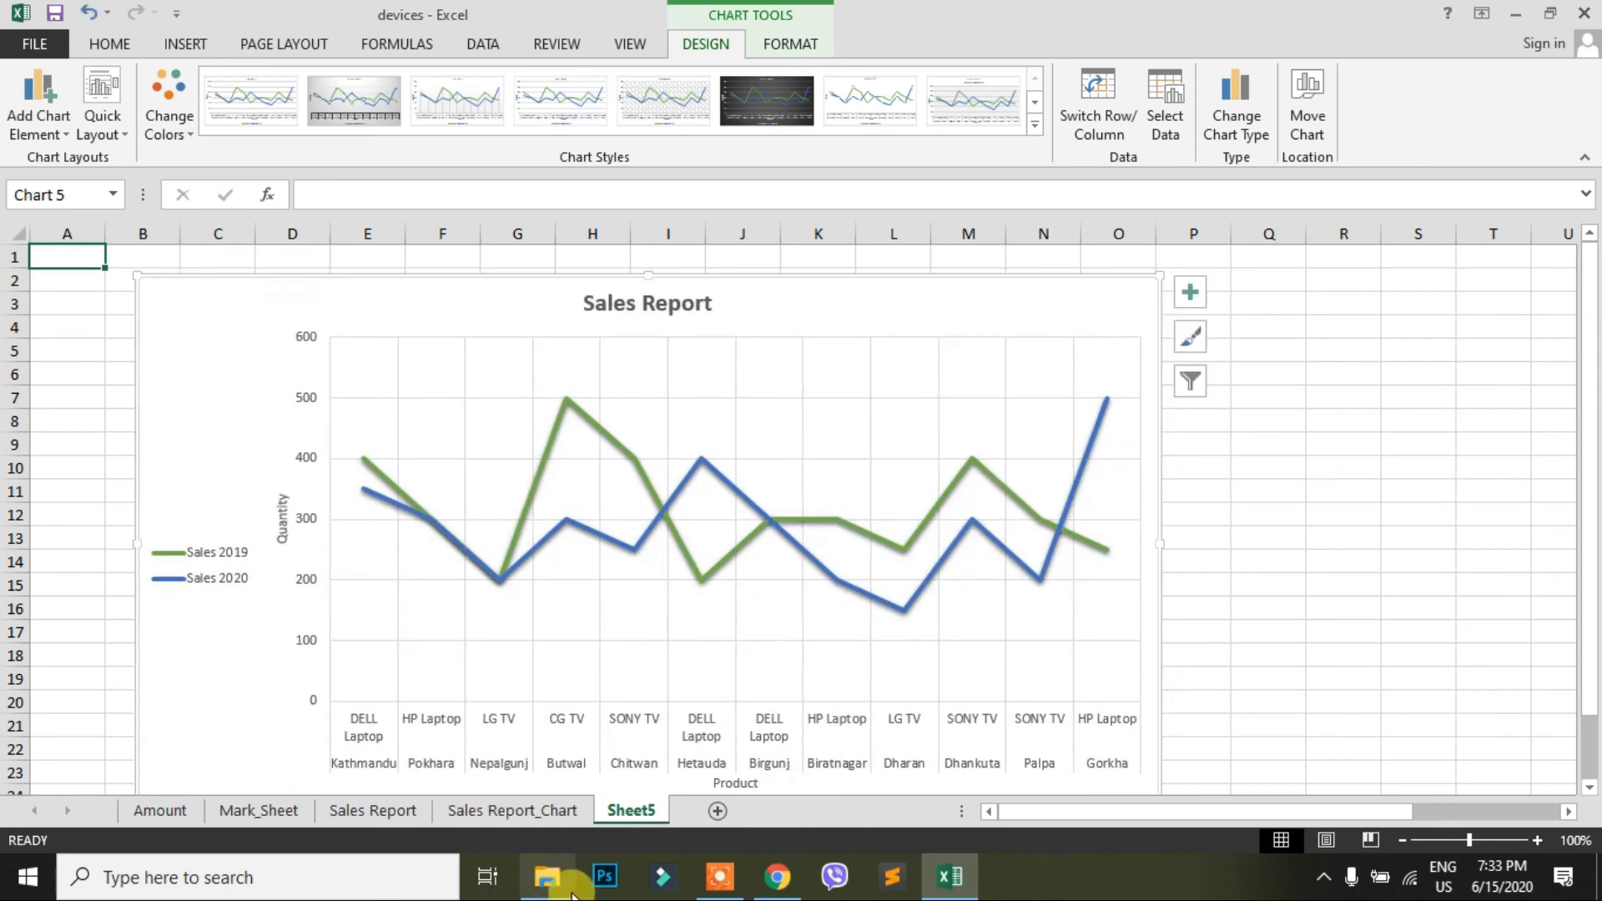
click(529, 813)
click(628, 809)
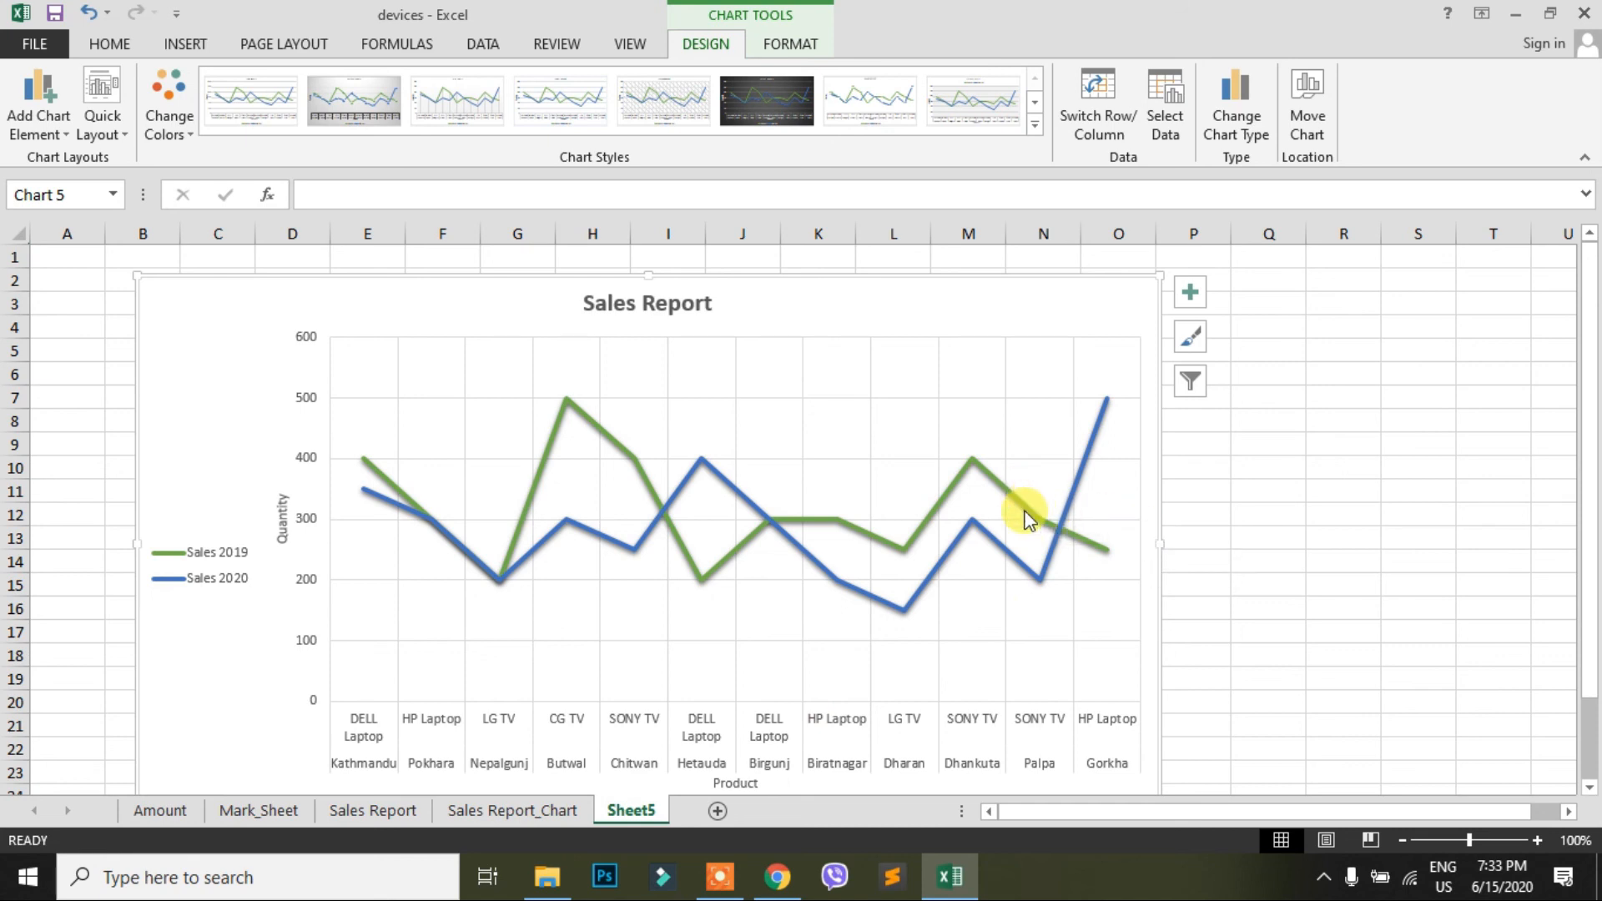
Step: Move the line chart from Sheet5 to a new chart sheet named Chart1 and compare both sheets
click(1324, 103)
click(702, 334)
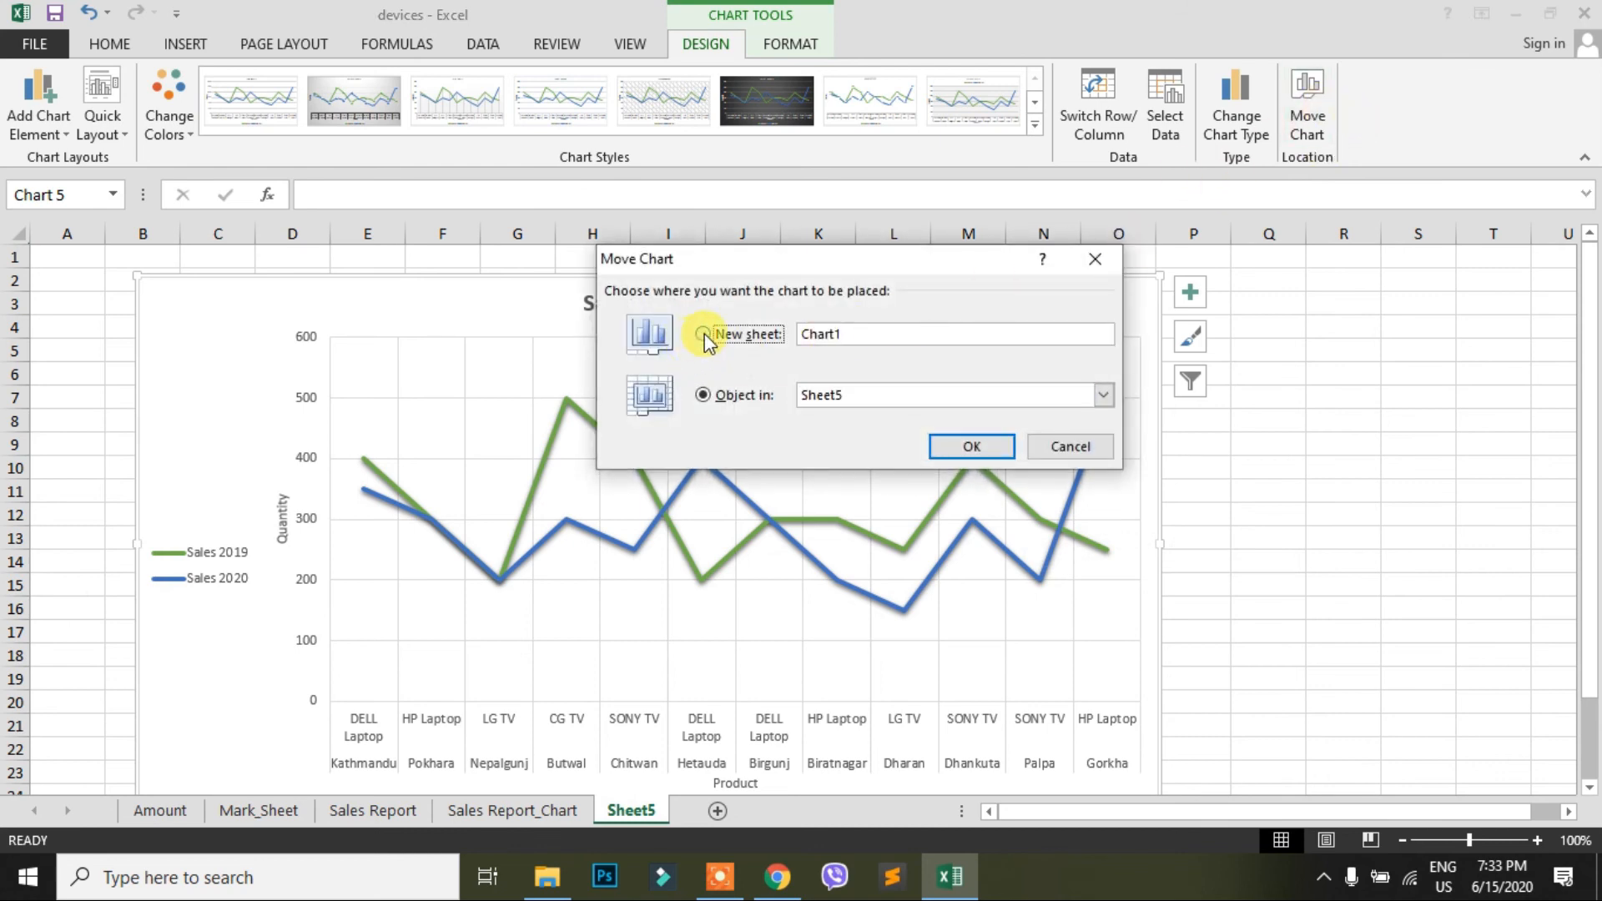
click(971, 448)
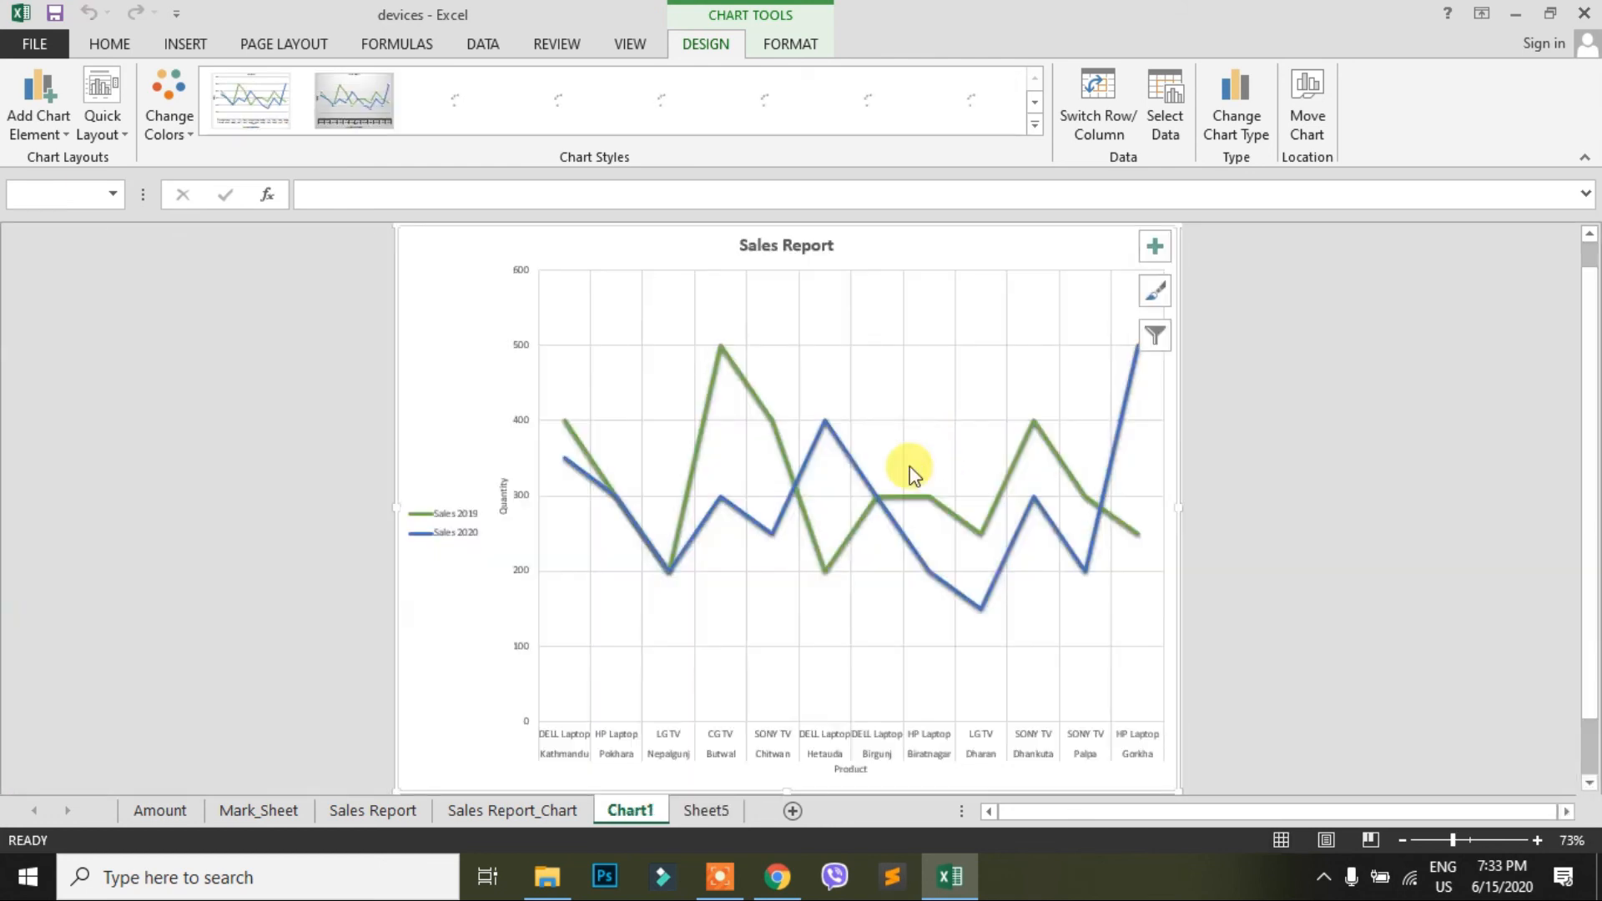
click(710, 811)
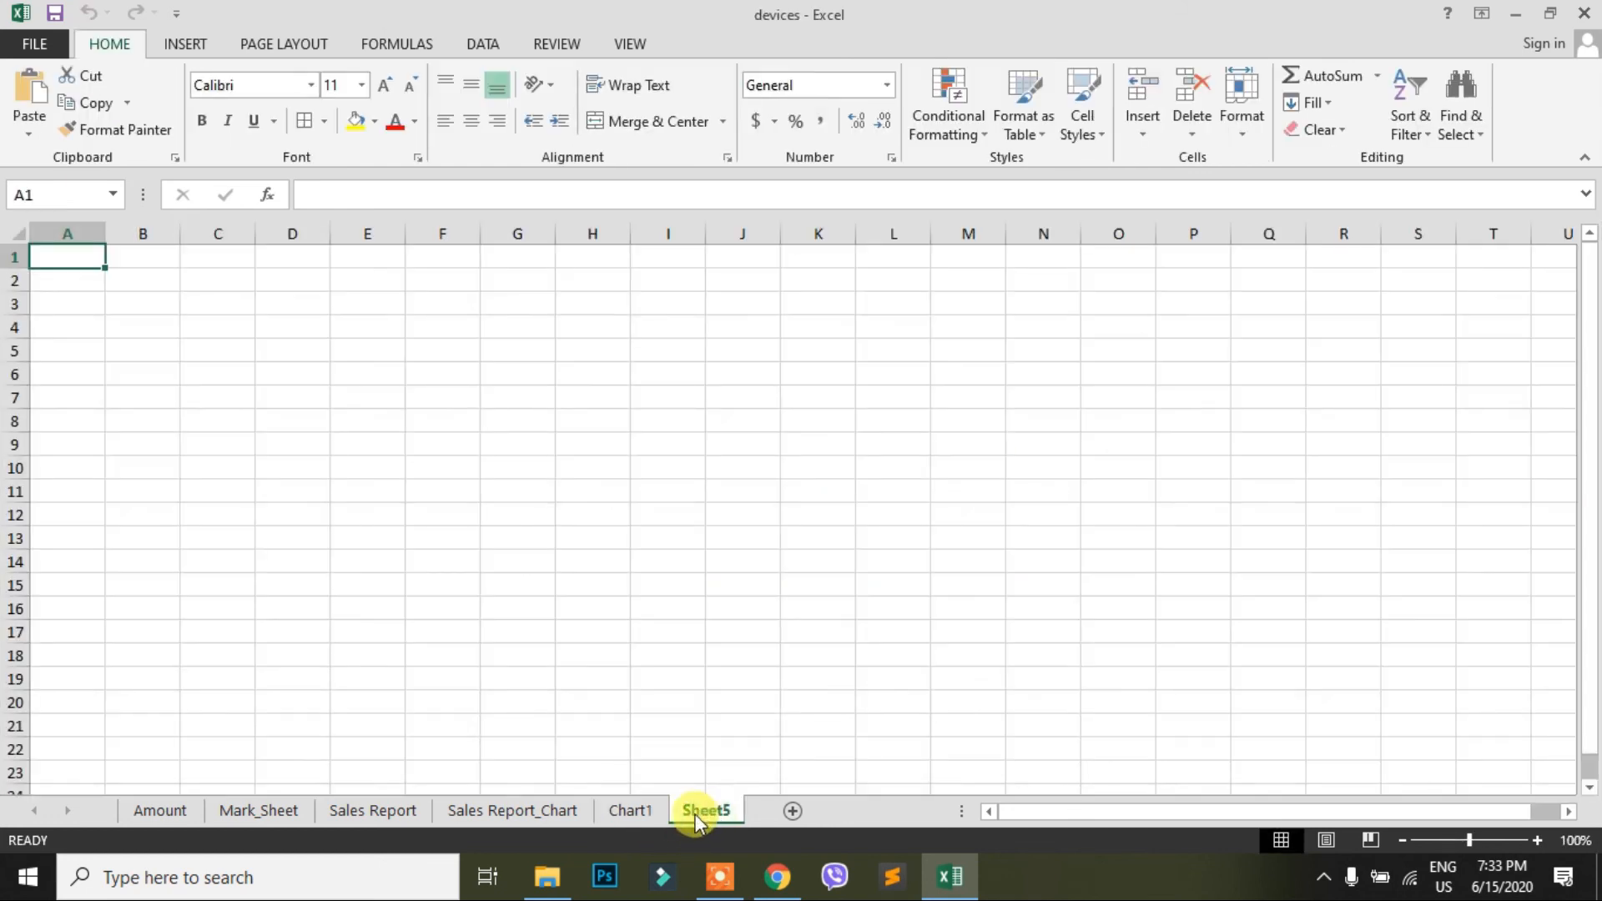
click(632, 811)
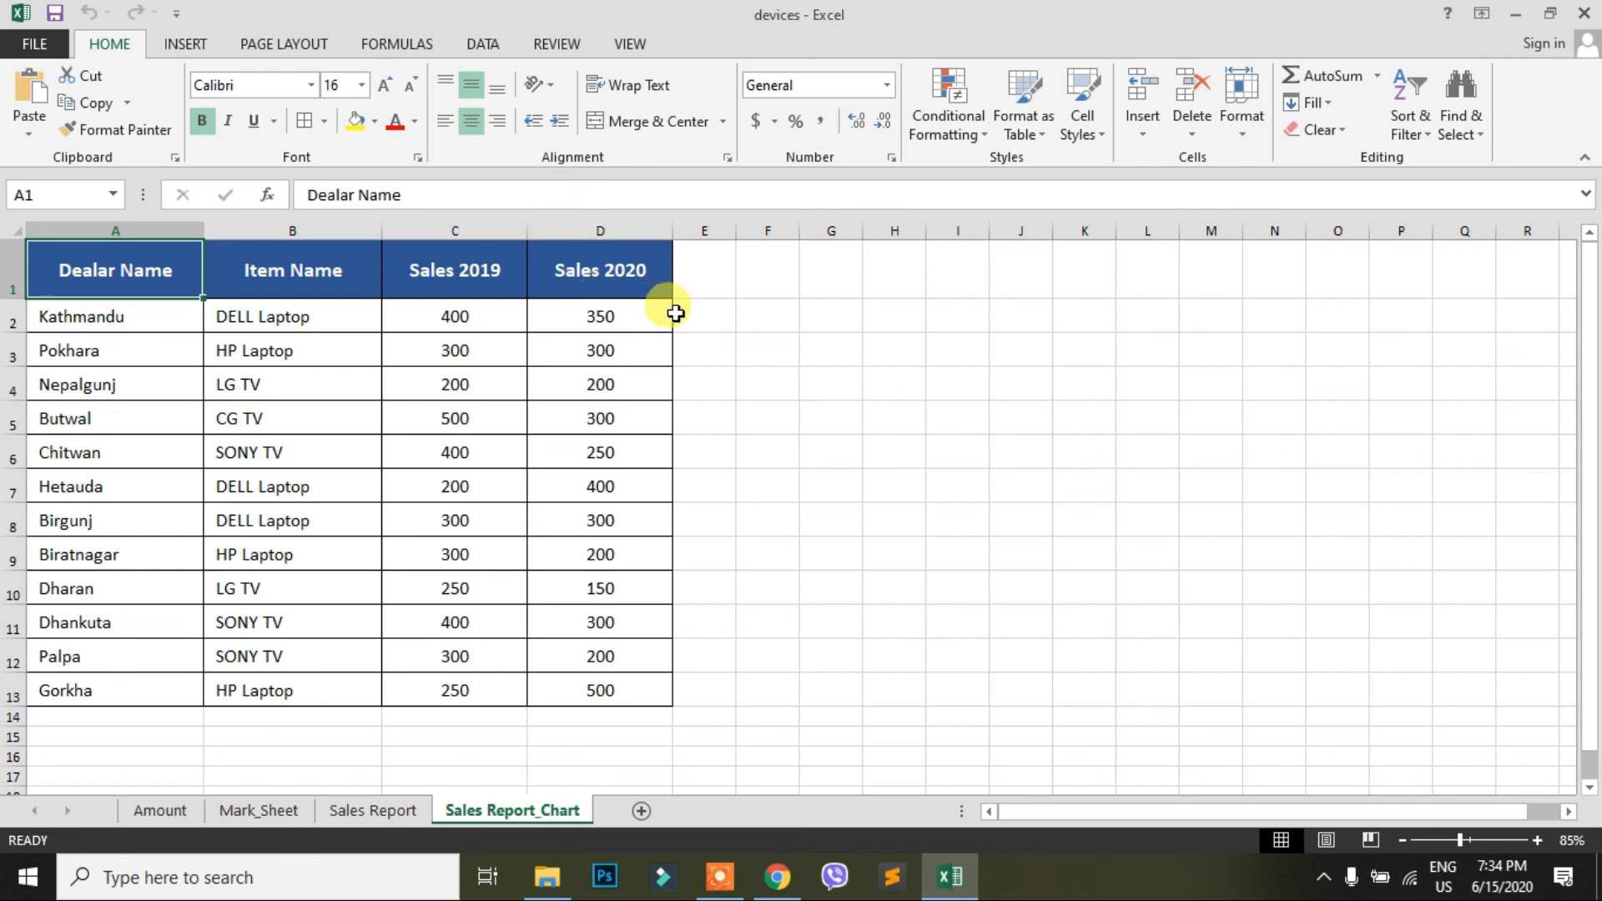
Step: Insert a default clustered column chart from the sales table and place it beside the table, enlarged to span about columns F to Q
click(743, 323)
click(123, 264)
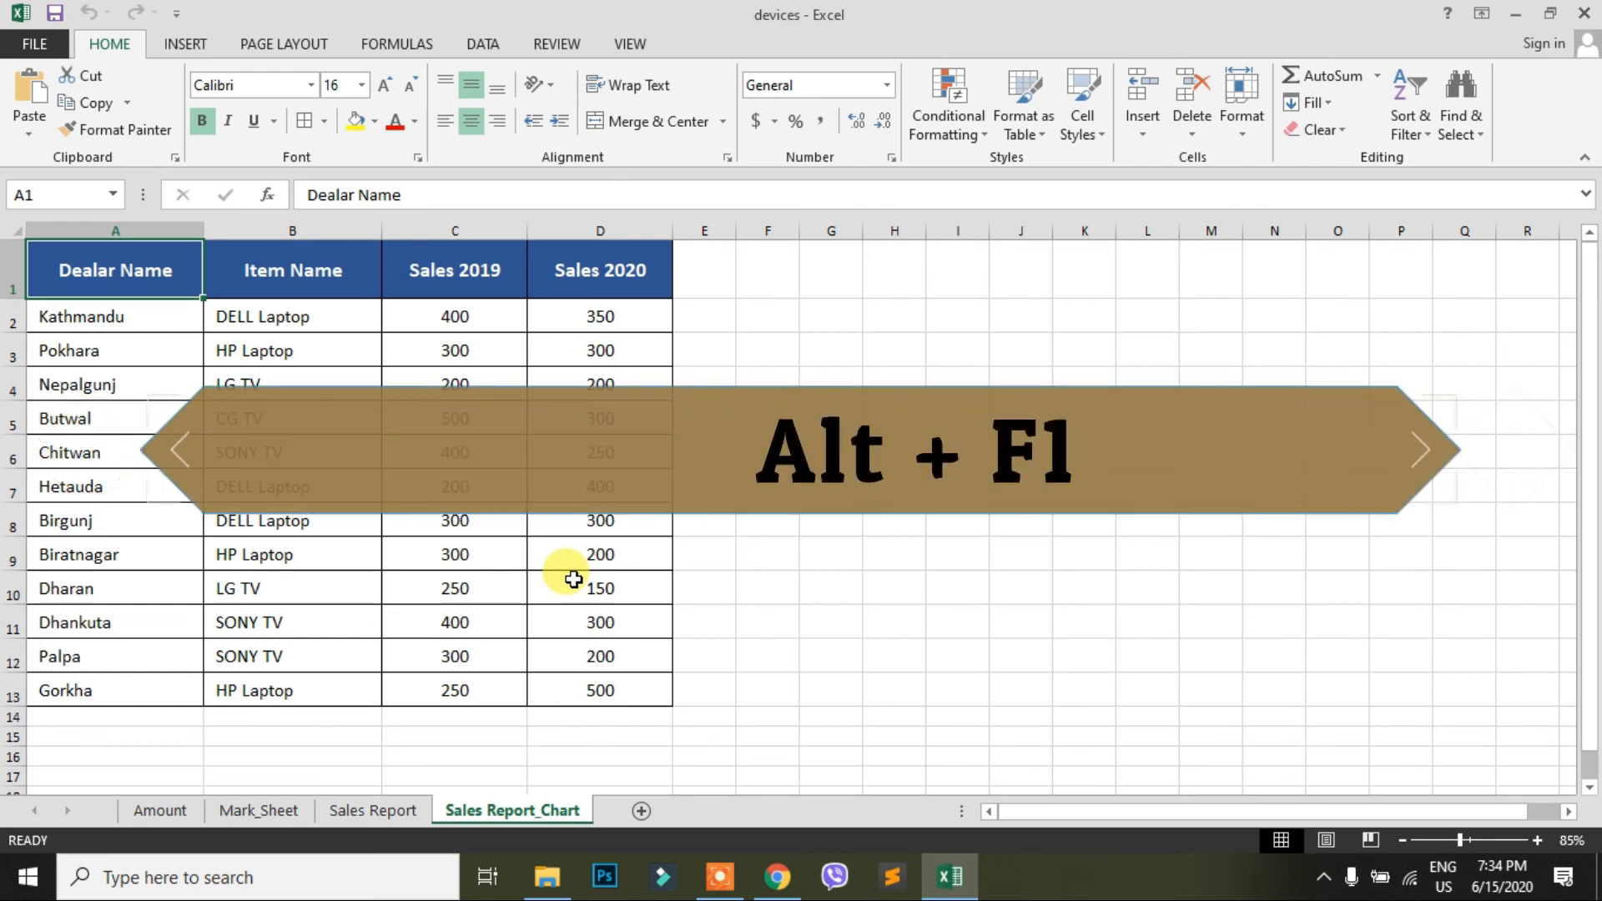
key(alt)
key(alt+F1)
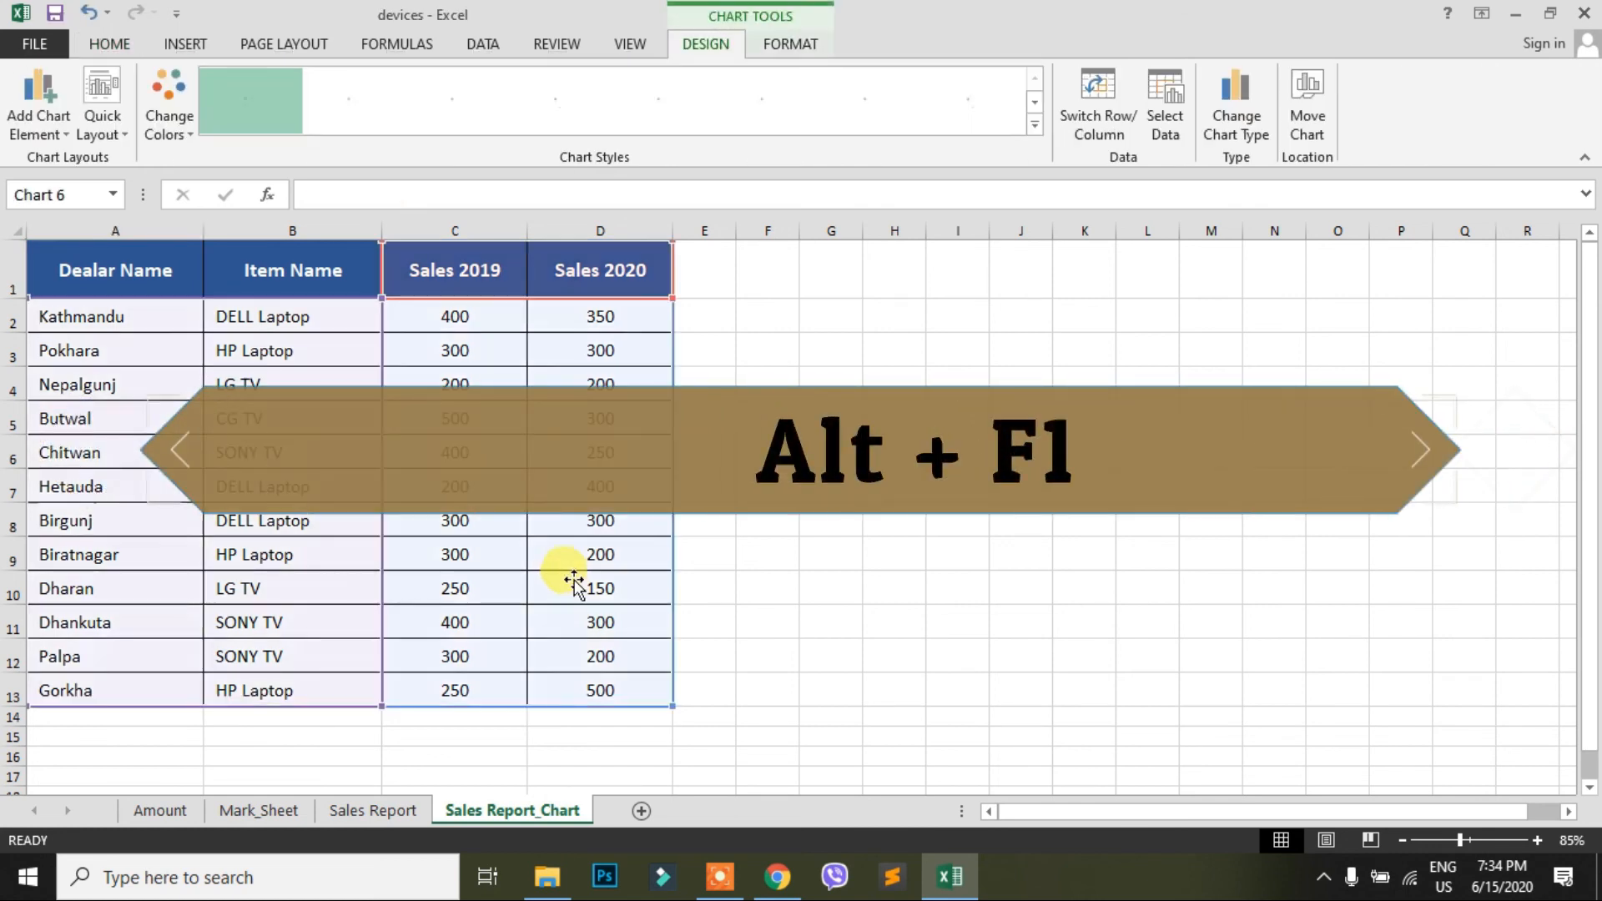
mouse_move(726, 383)
mouse_down()
mouse_move(783, 347)
mouse_move(819, 272)
mouse_move(881, 248)
mouse_up()
drag(1215, 531, 1516, 742)
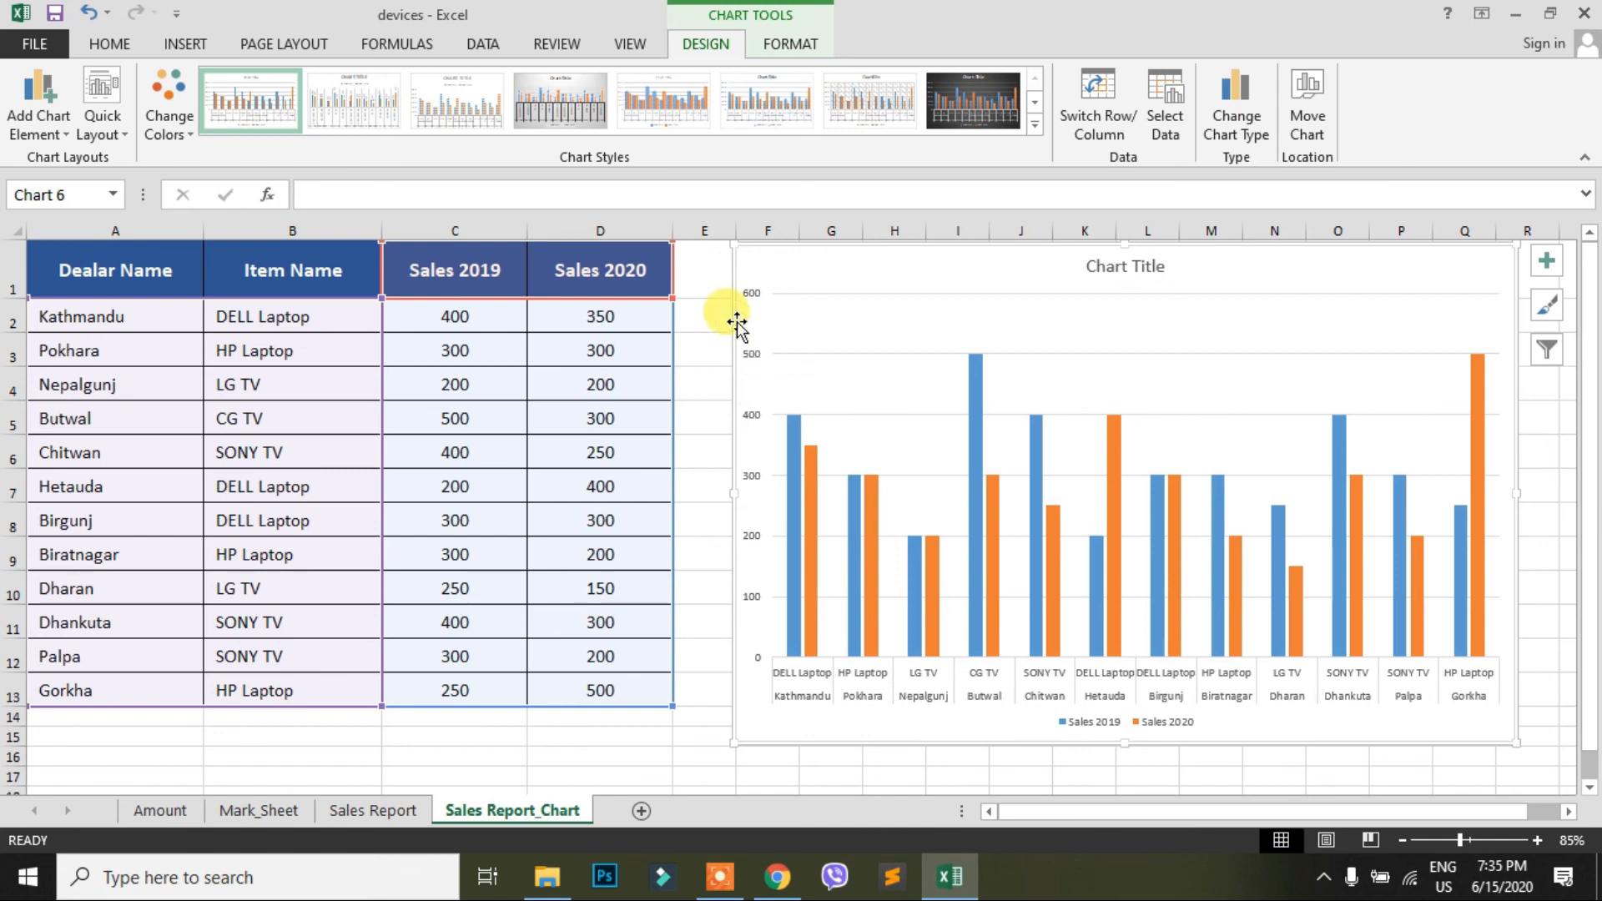
Step: Replace the embedded sales chart with a default chart on its own chart sheet, positioned after the Sales Report_Chart sheet
key(Delete)
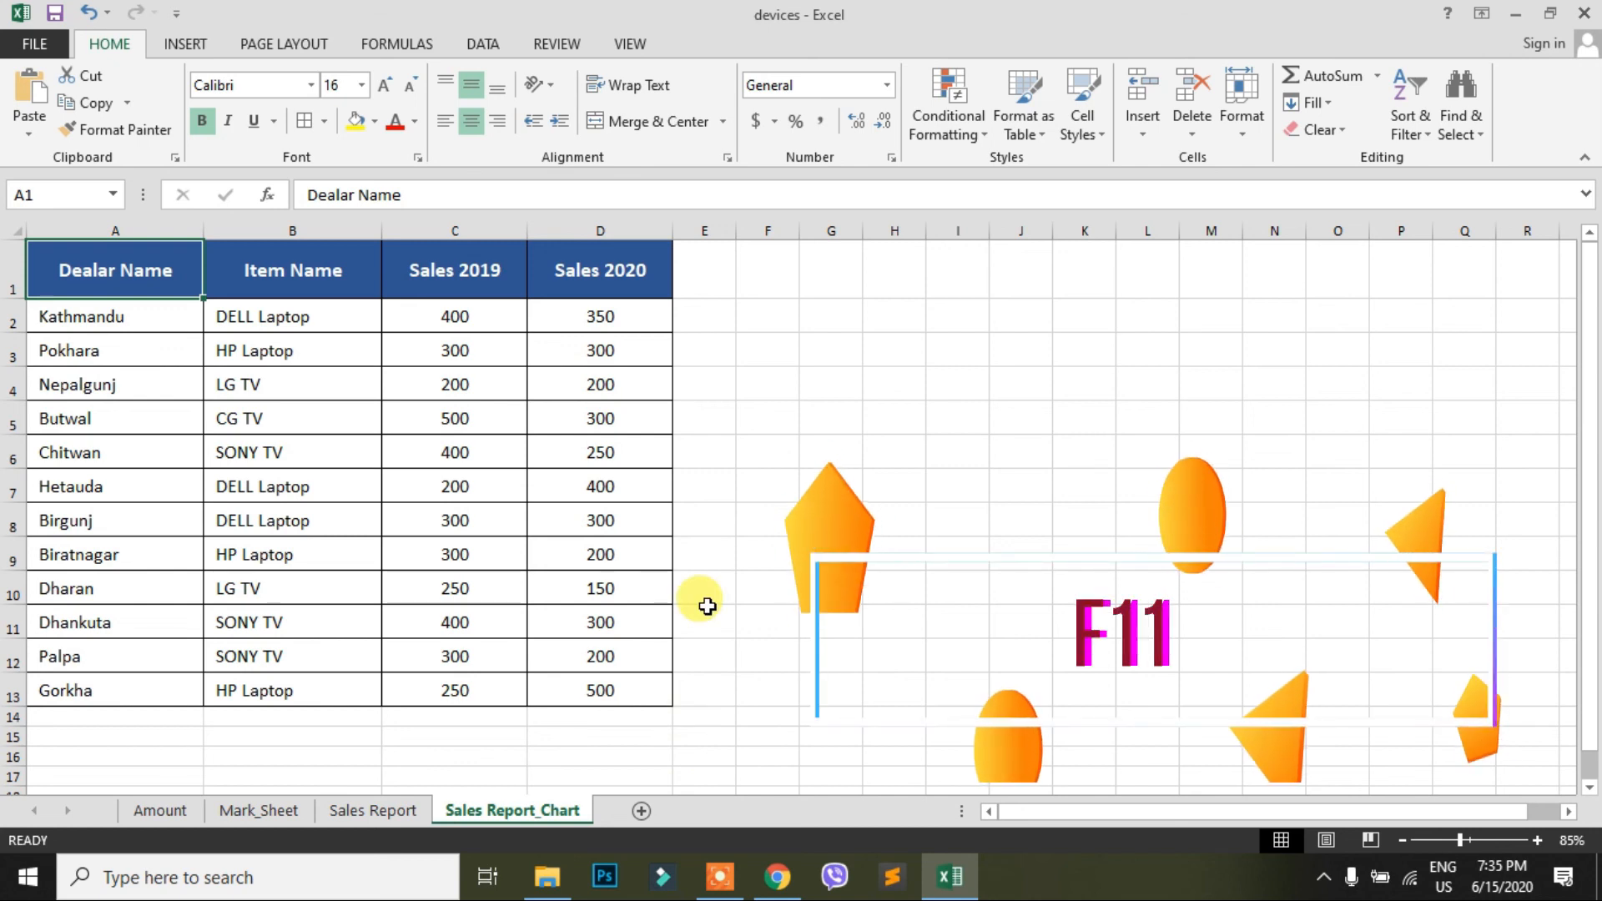
key(F11)
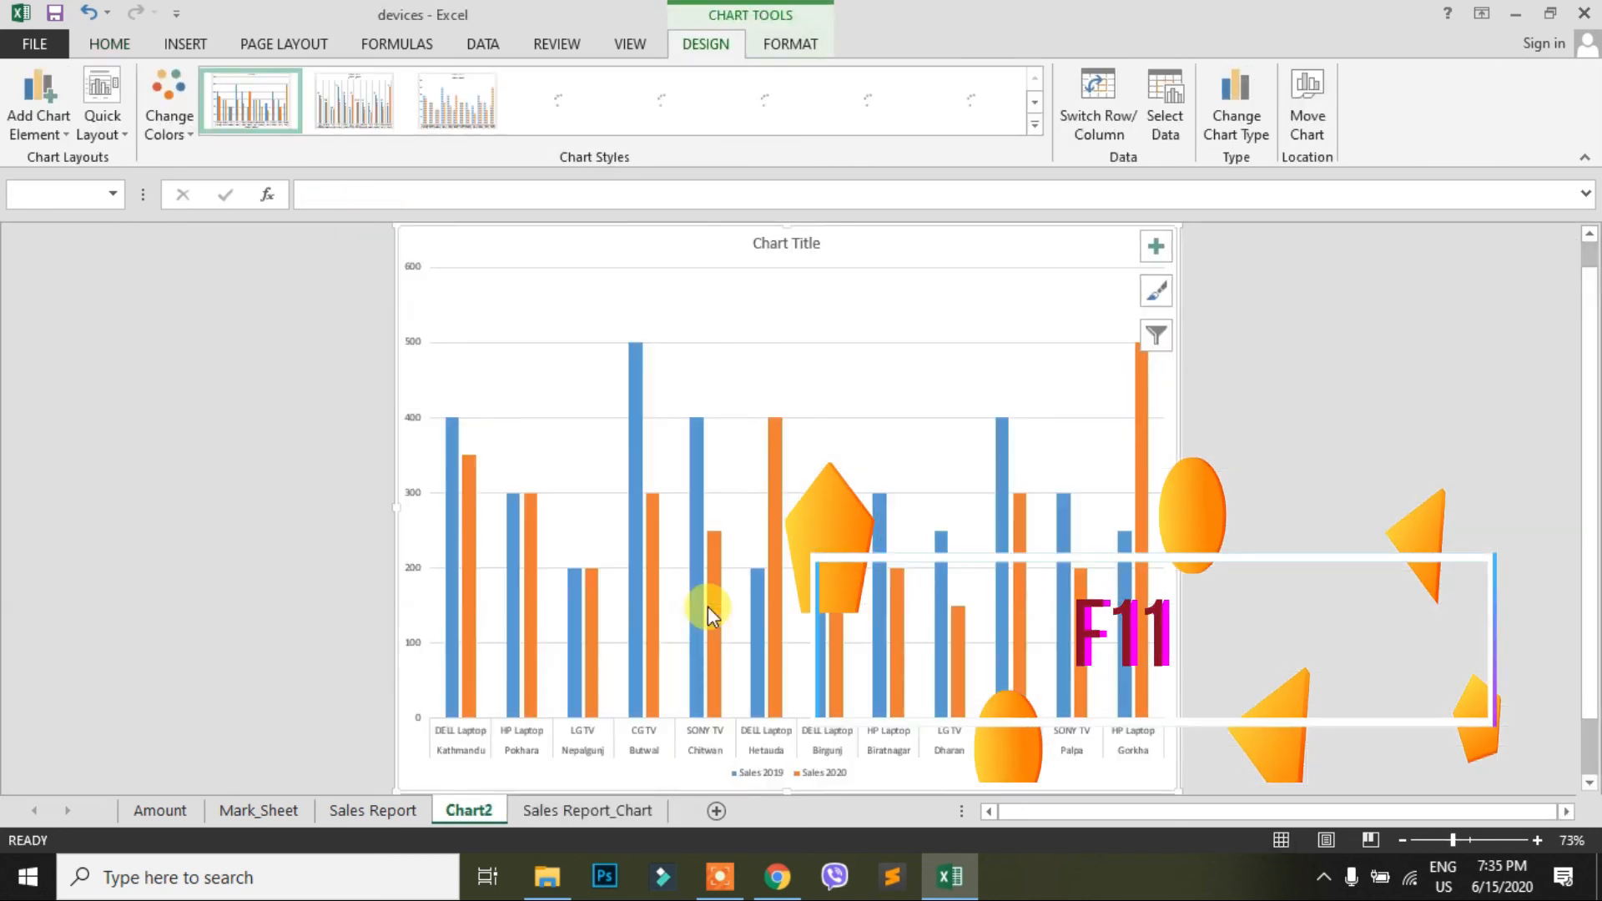
drag(487, 811, 698, 812)
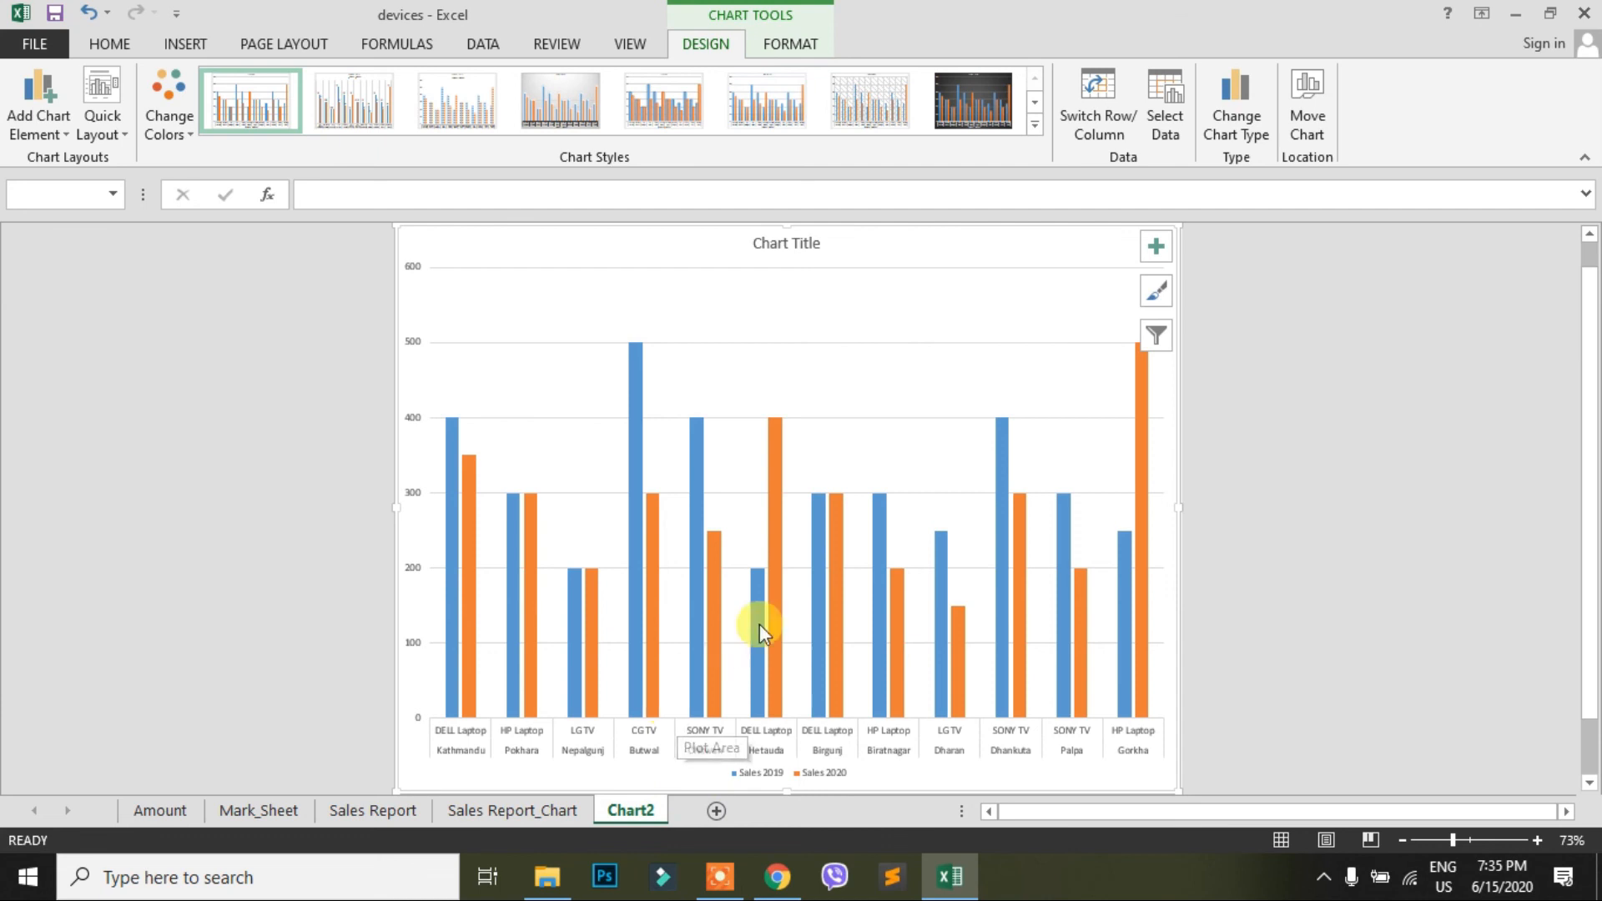
Step: Examine the column chart on Chart2 and compare it with the source table on Sales Report_Chart, finishing on Chart2
mouse_move(759, 625)
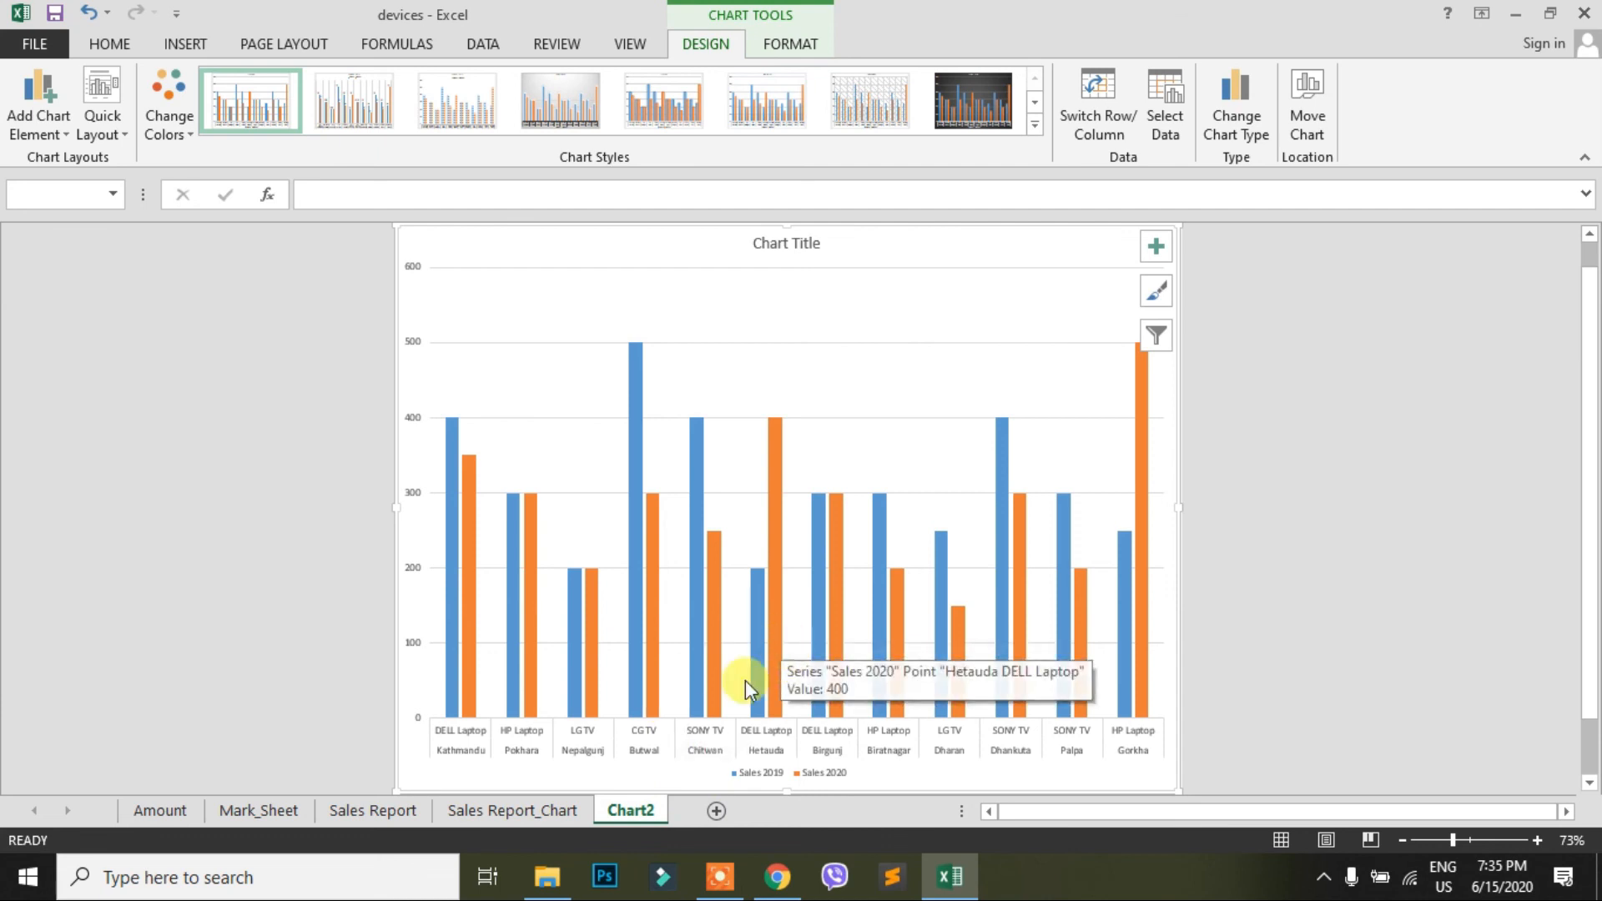
click(555, 810)
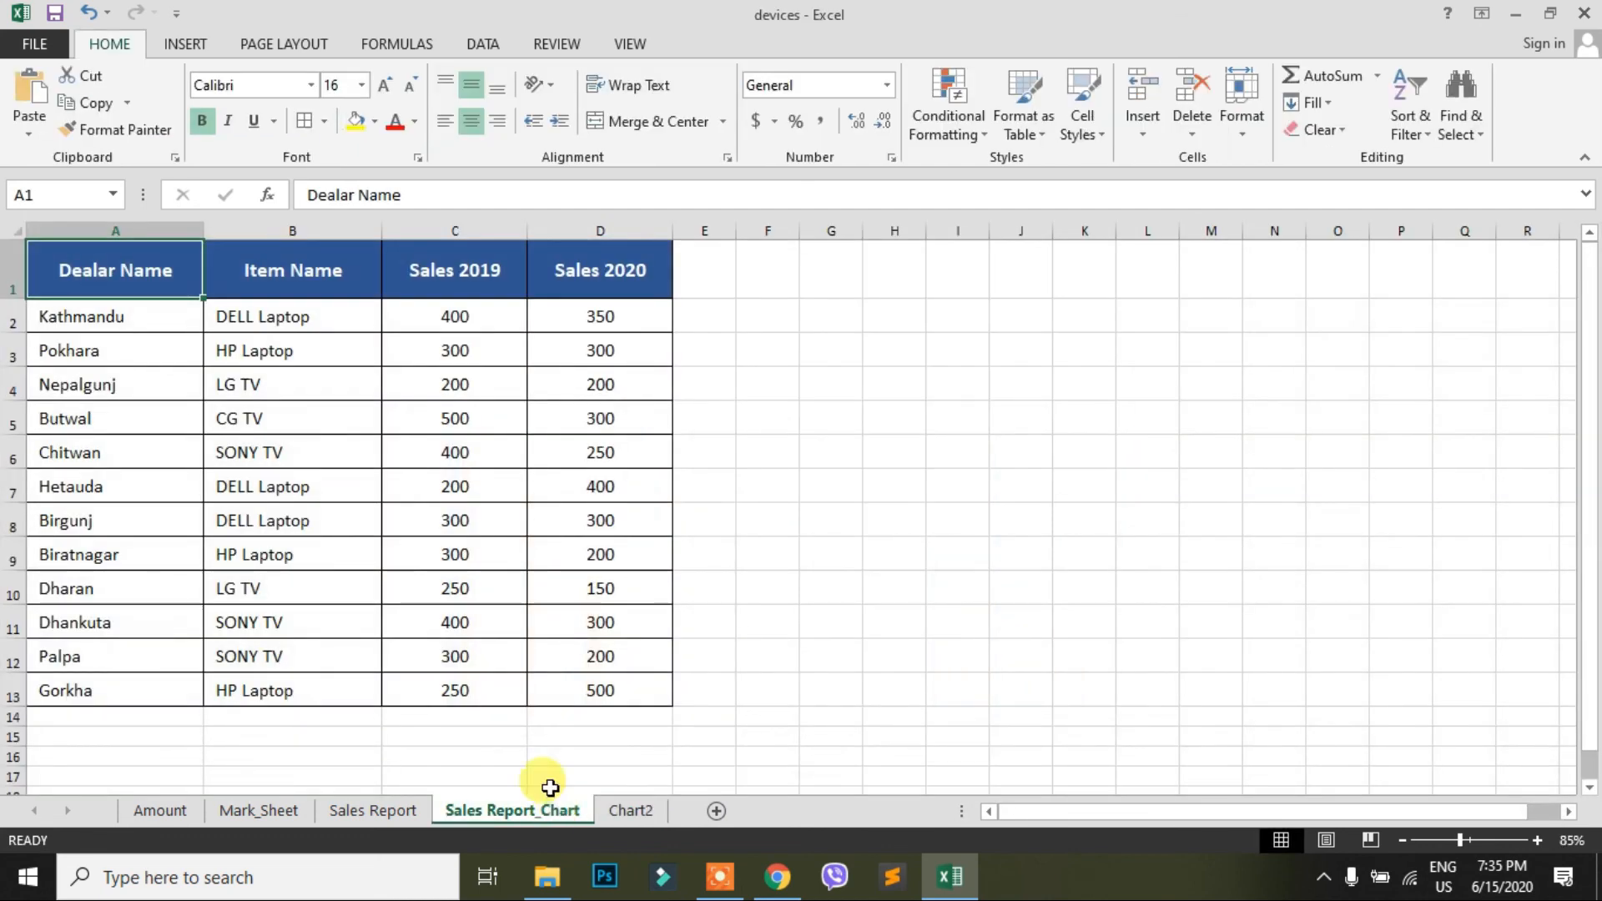
click(632, 814)
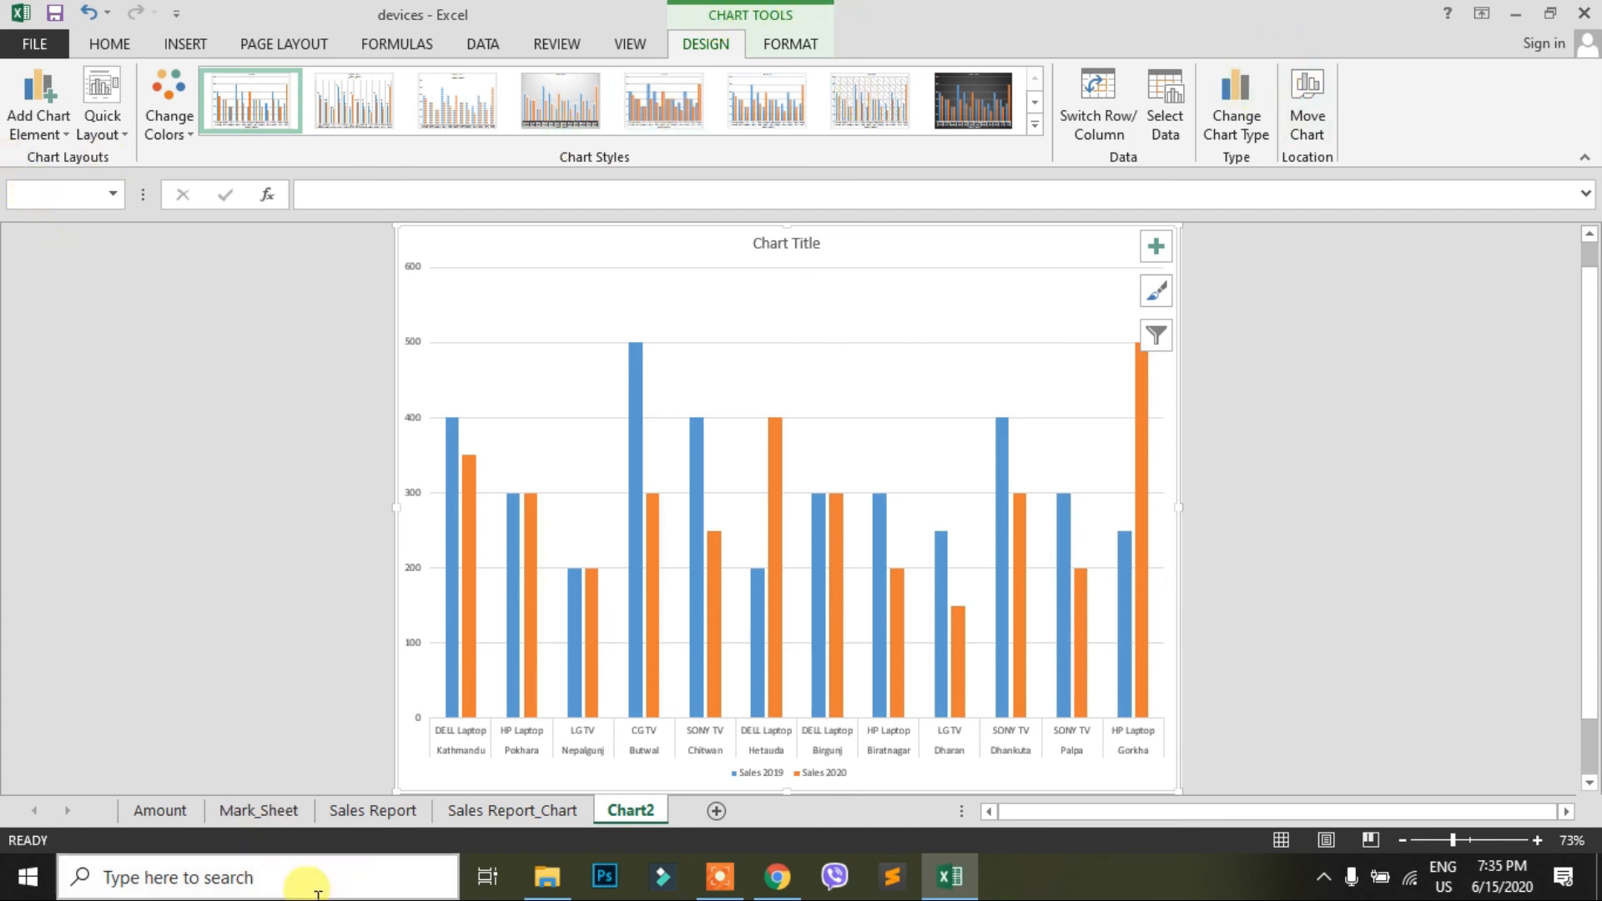
click(508, 807)
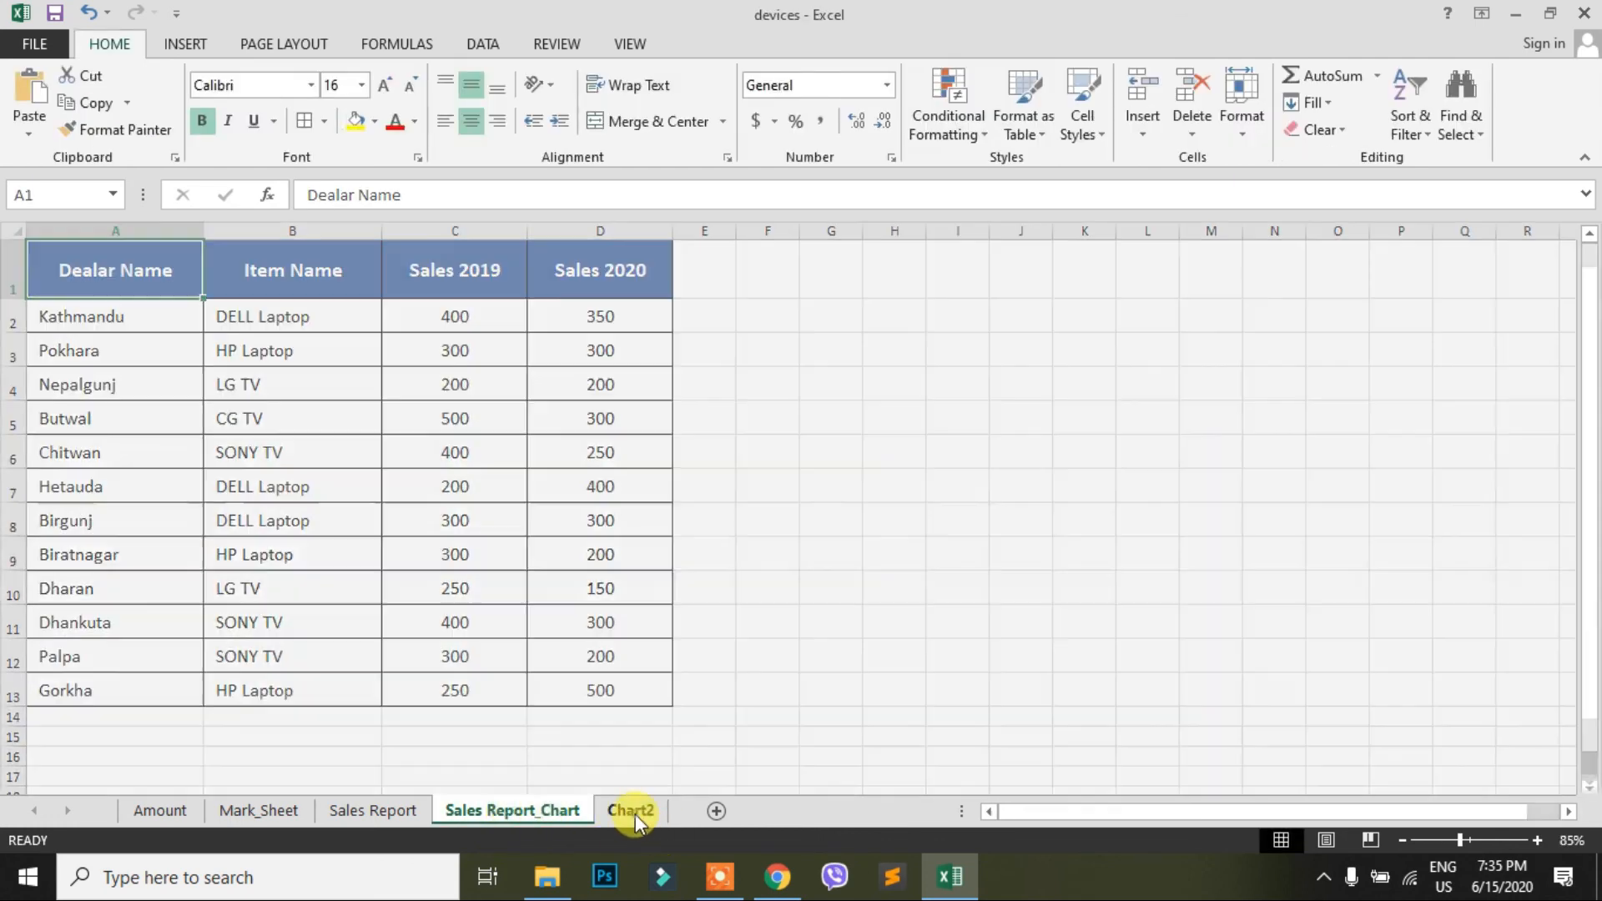
click(634, 814)
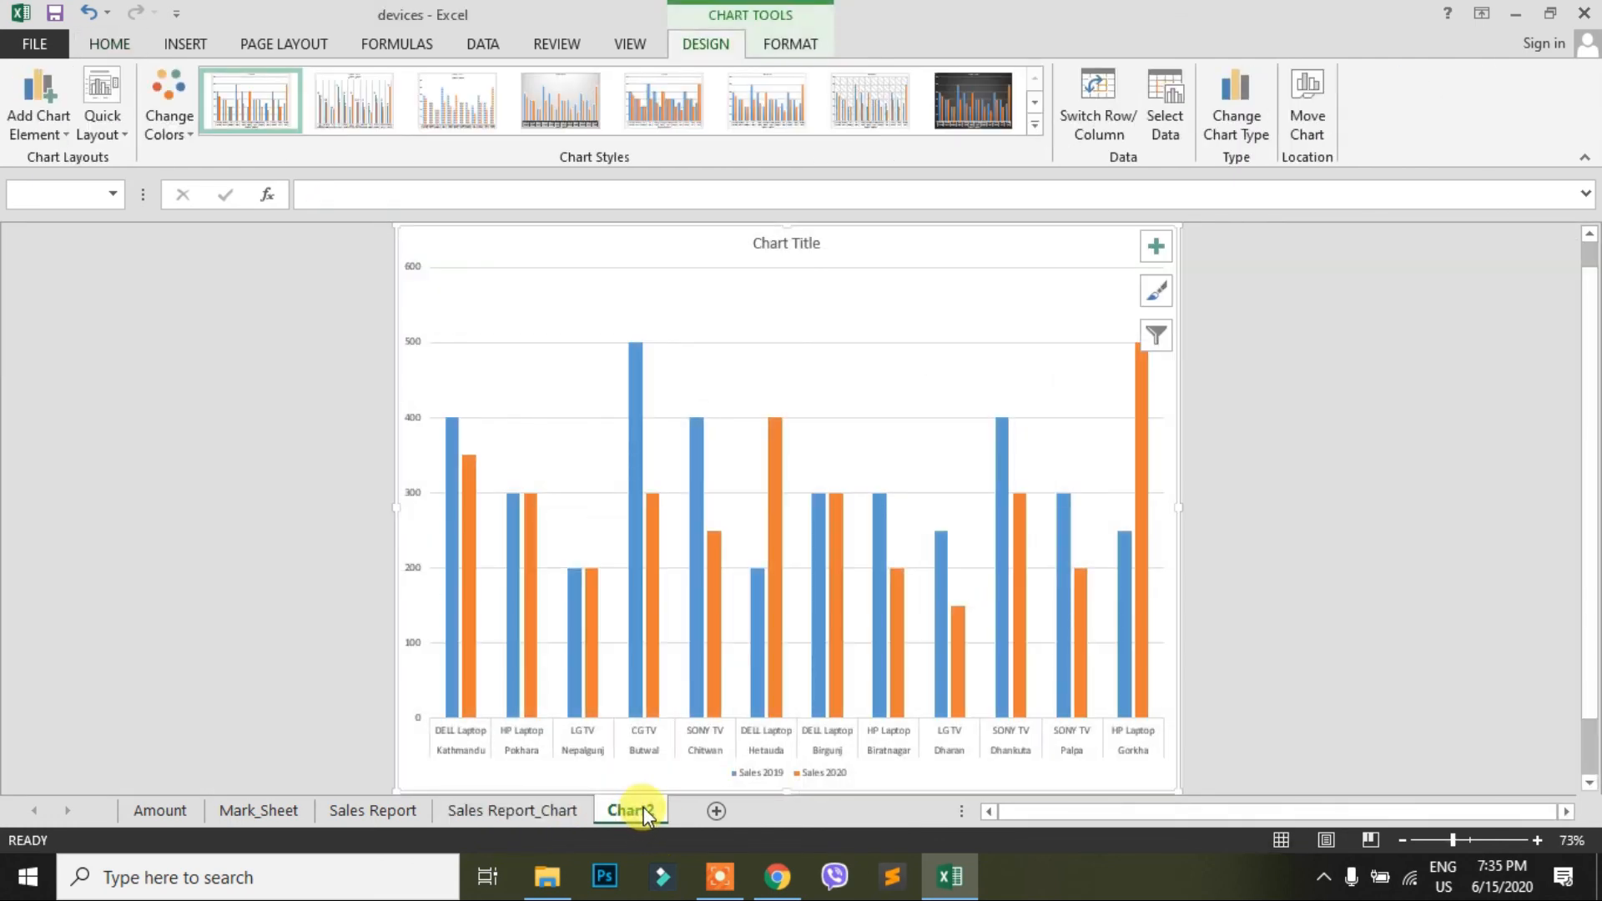